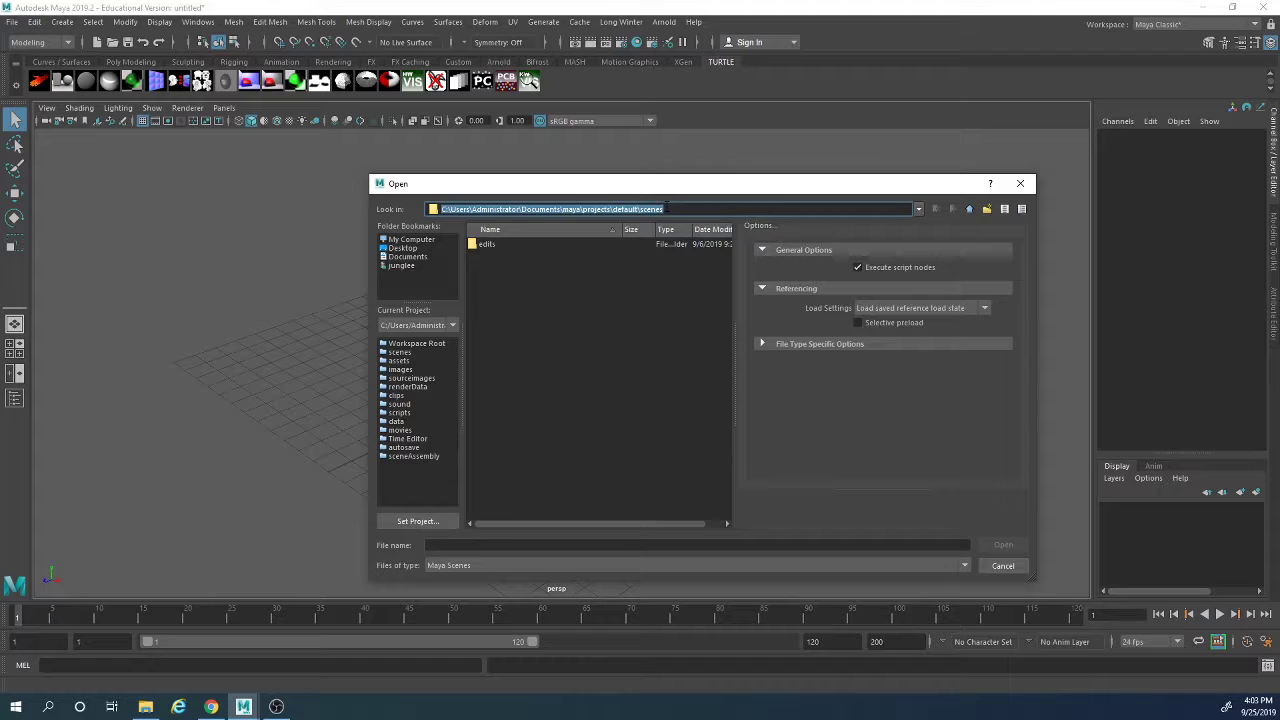
# Step: Browse to \\tcfileserv01\da_stu_public\INSTRUCTORS and open the Mixamo_AutoRig_forGameProject folder inside the instructor's personal folder
pyautogui.write('\\\\tcfileserv01')
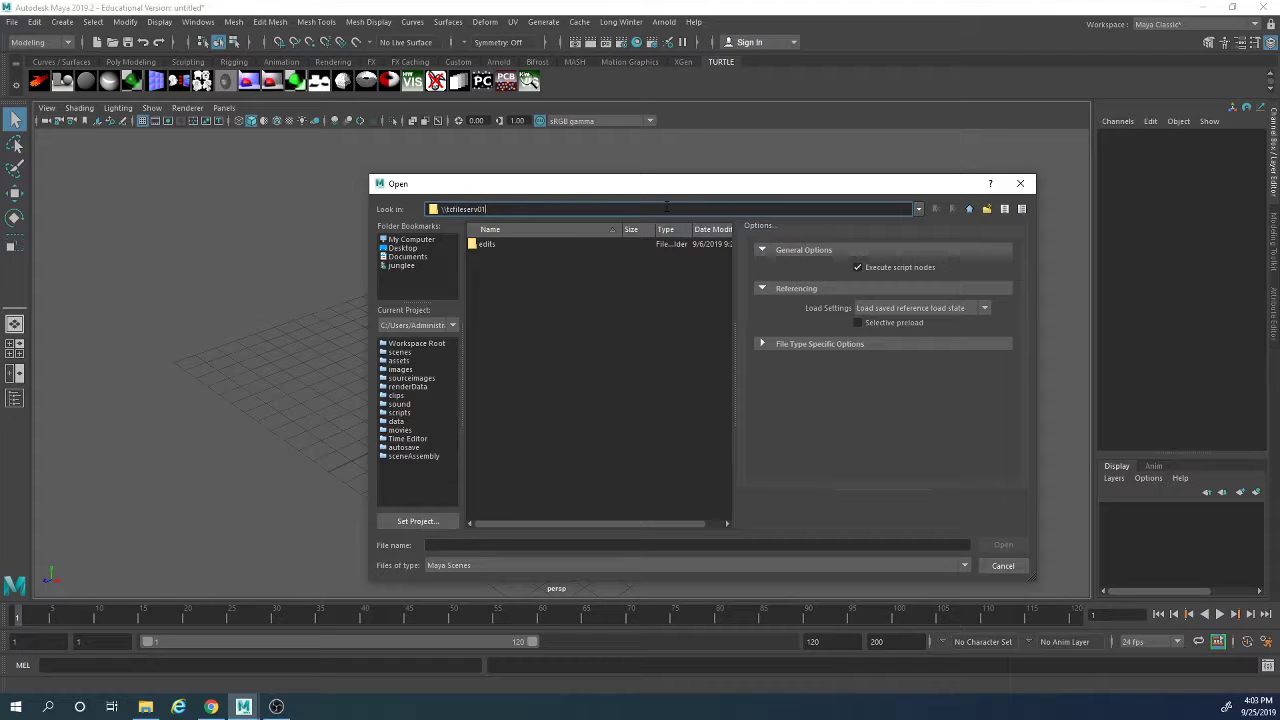
pyautogui.press('Return')
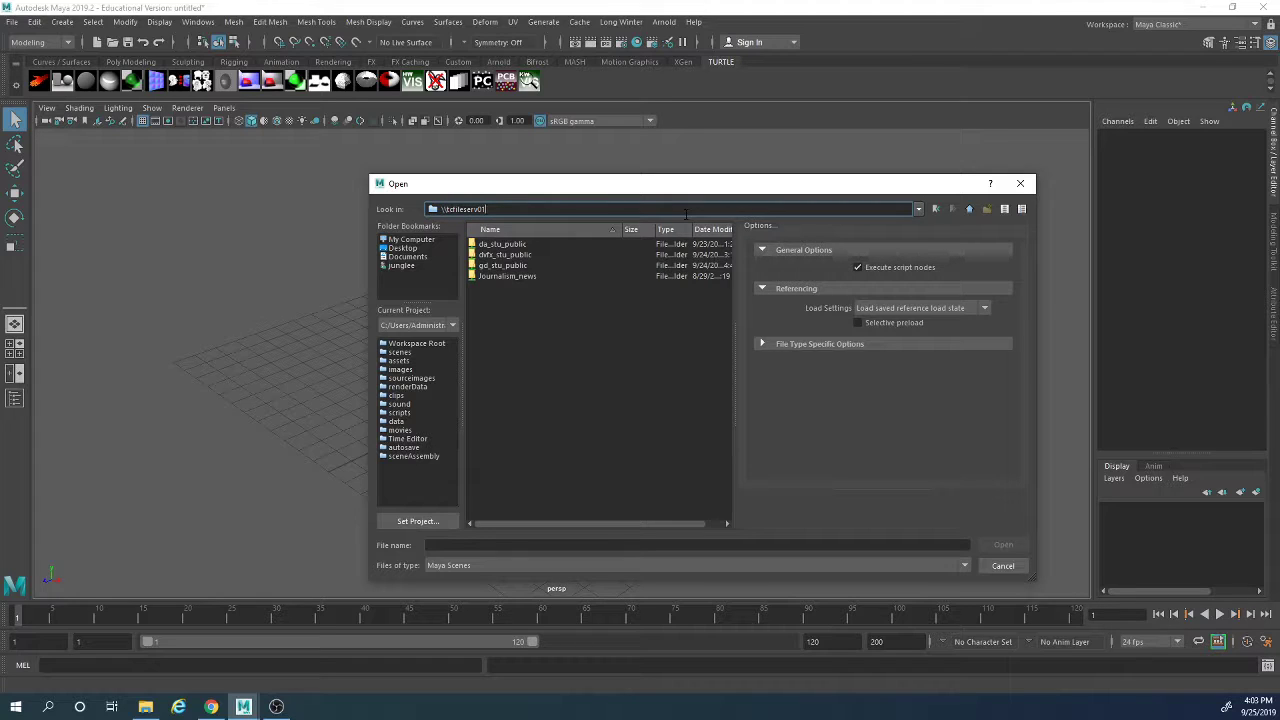
pyautogui.doubleClick(527, 245)
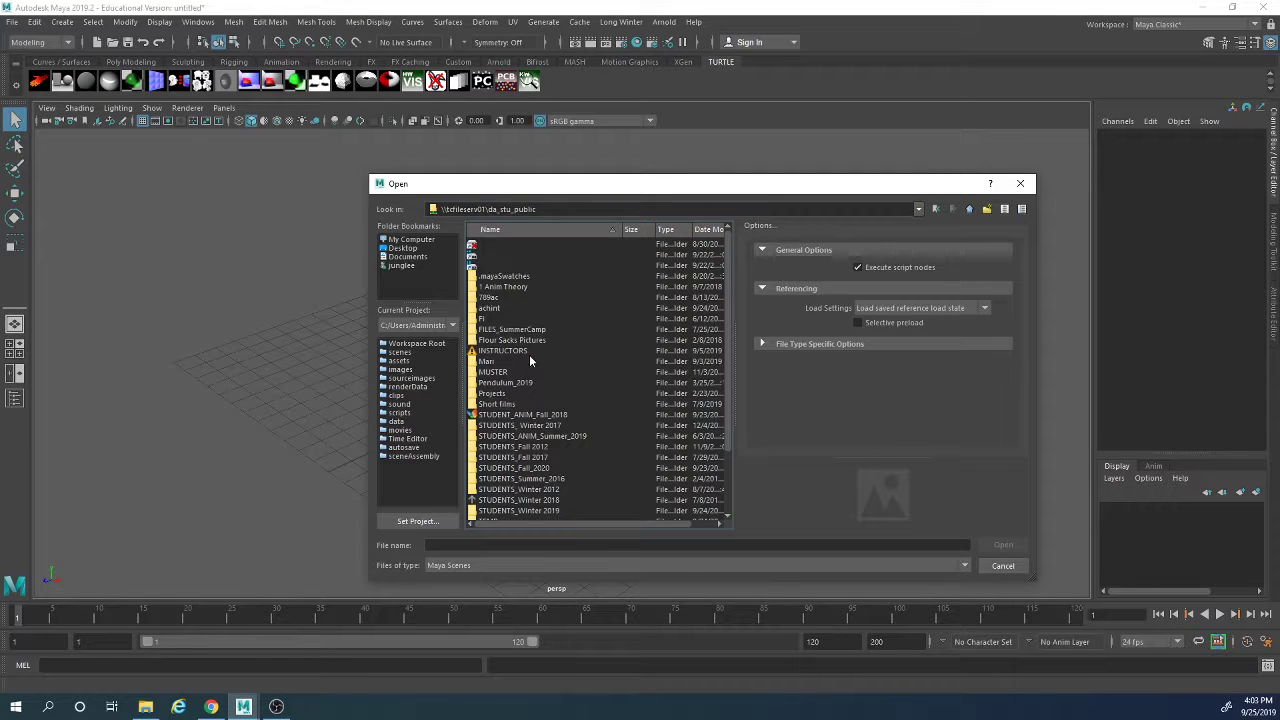
pyautogui.doubleClick(529, 354)
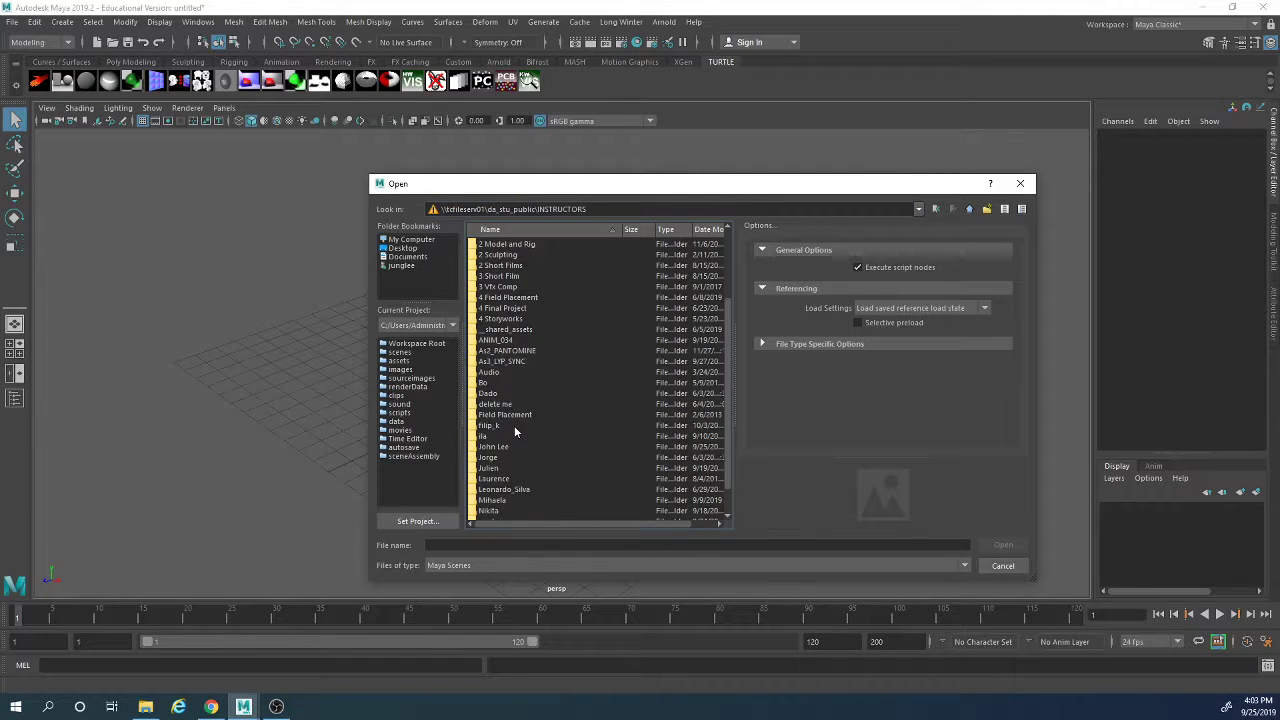
pyautogui.doubleClick(501, 414)
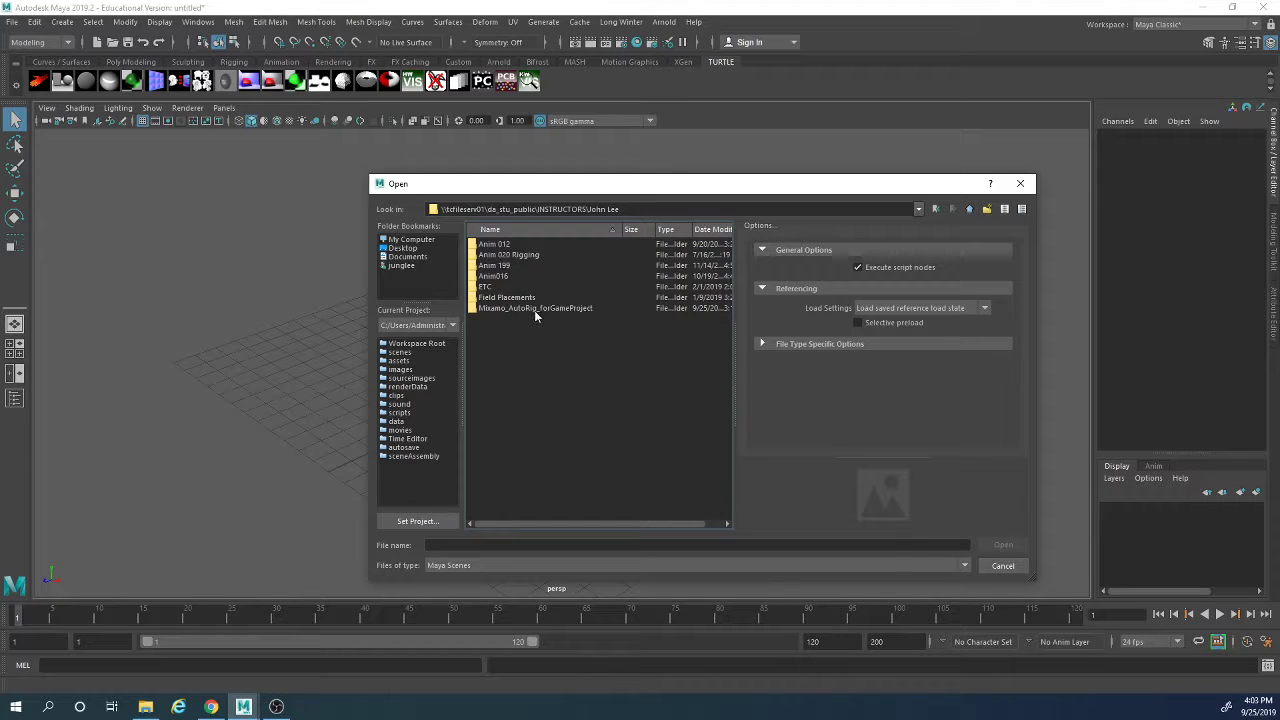
pyautogui.doubleClick(561, 309)
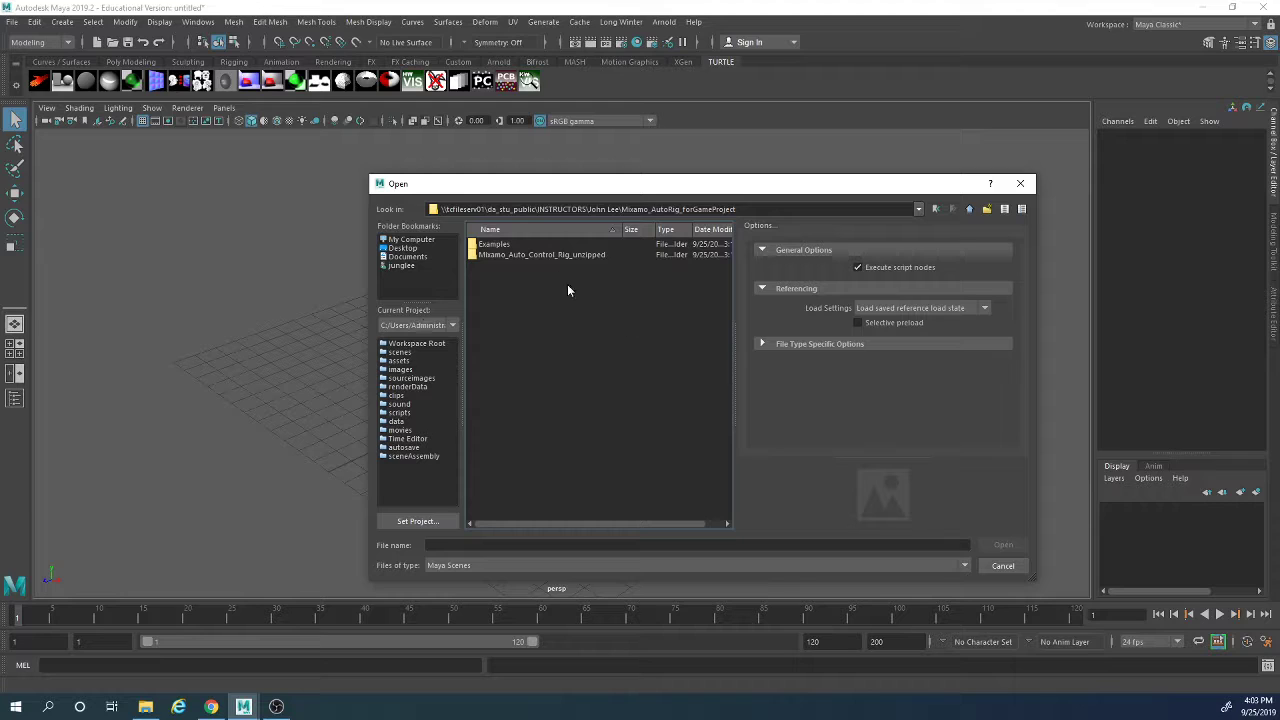
# Step: Open Red_ReadyforExport.mb from the Examples folder, discarding the changes to the untitled scene
pyautogui.doubleClick(500, 246)
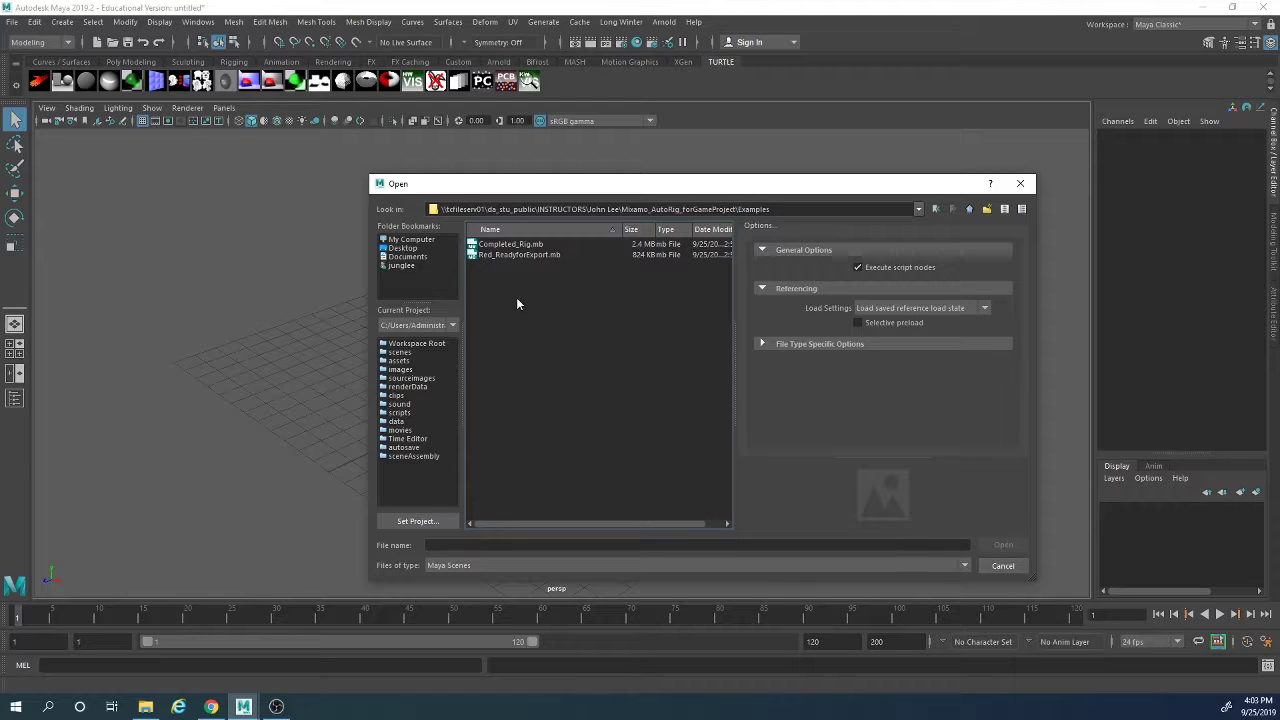
pyautogui.click(520, 254)
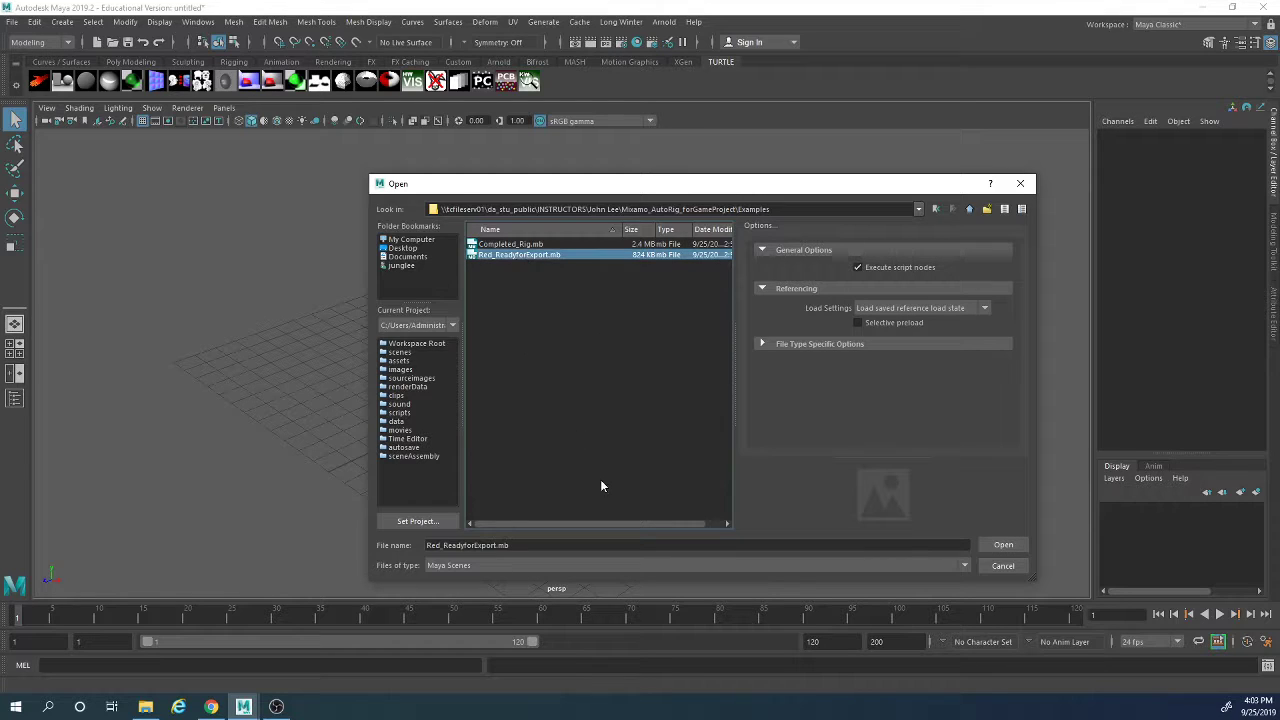
pyautogui.click(1004, 545)
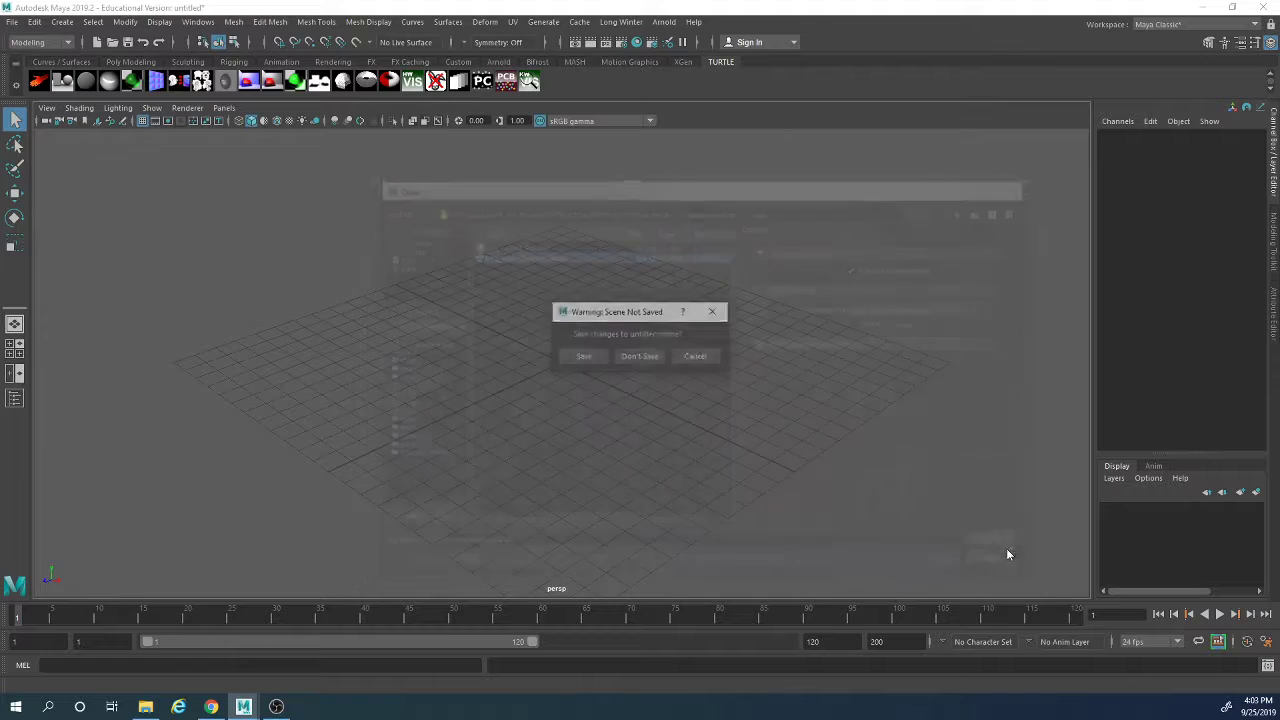
pyautogui.click(640, 358)
pyautogui.click(643, 392)
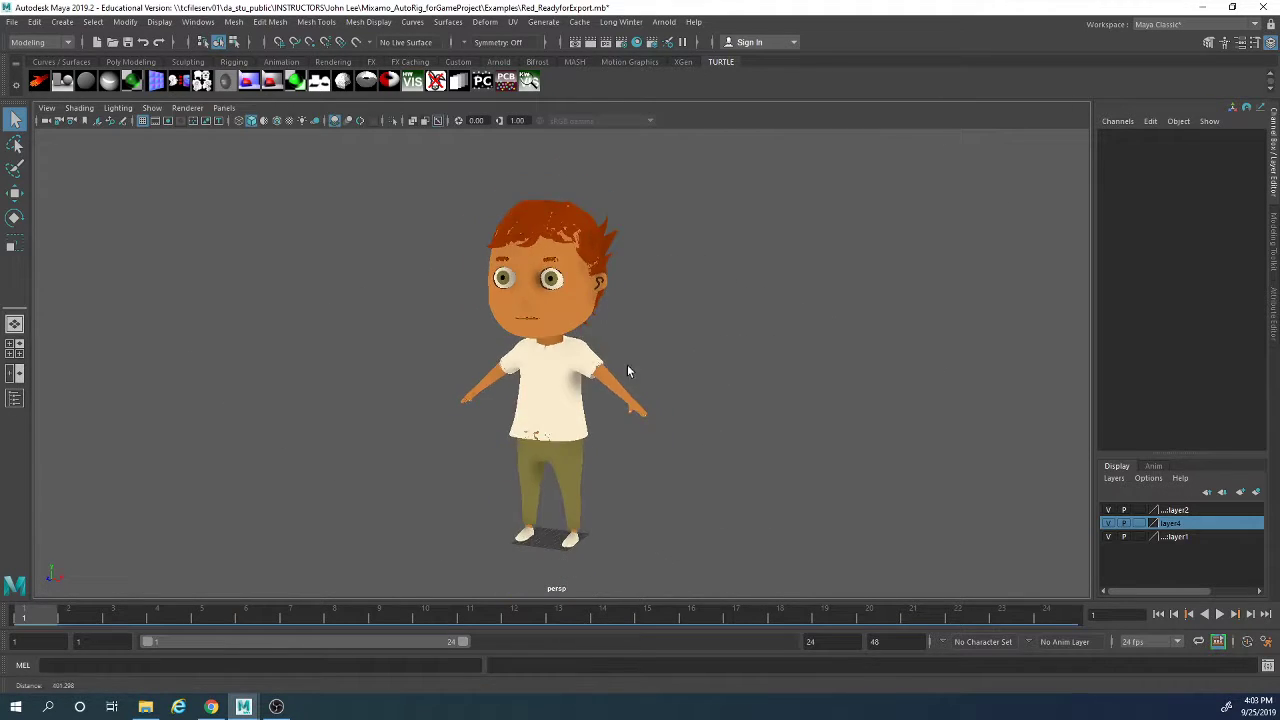
# Step: View the character from the side and show the Outliner
pyautogui.keyDown('alt'); pyautogui.moveTo(627, 371); pyautogui.dragTo(480, 340); pyautogui.keyUp('alt')
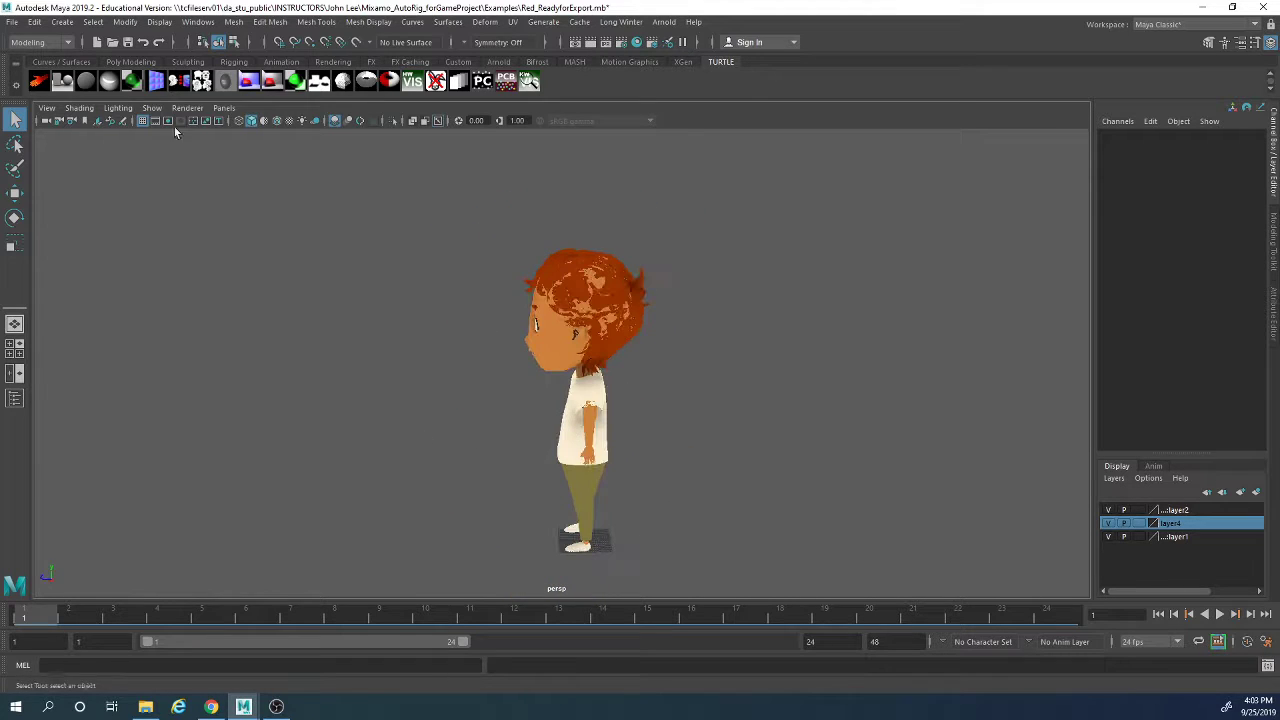
pyautogui.click(197, 22)
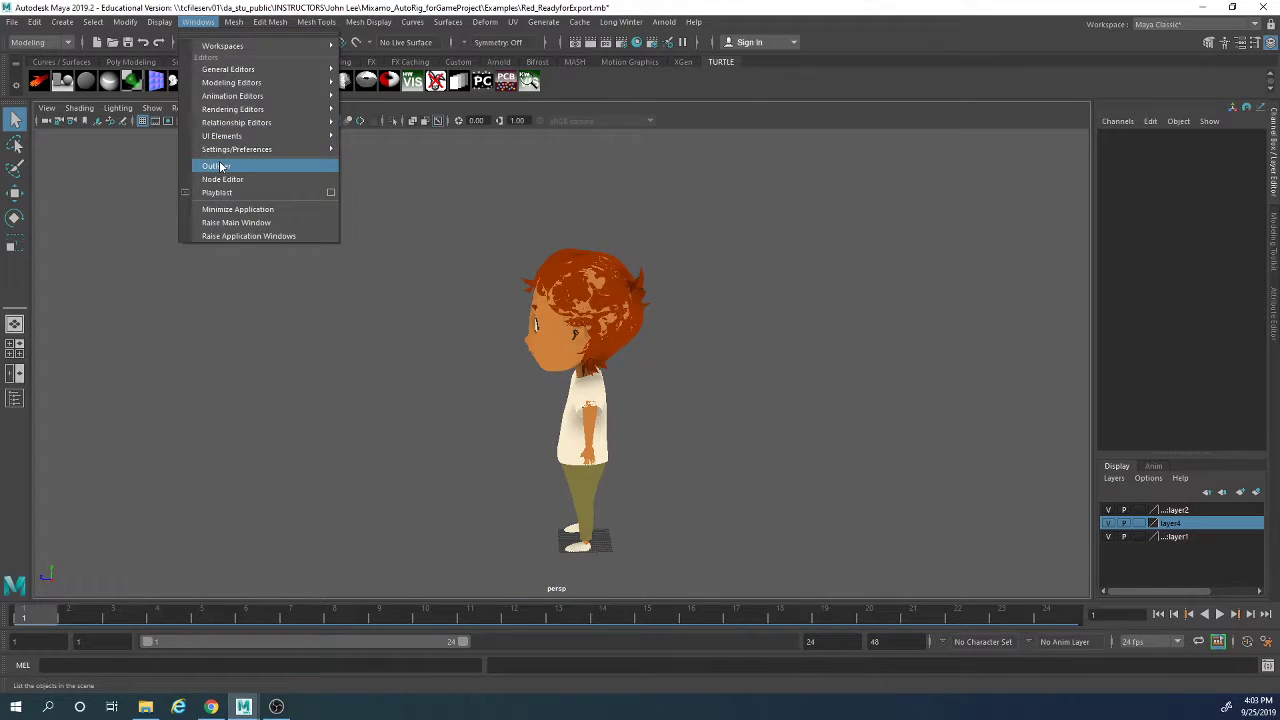
pyautogui.click(218, 166)
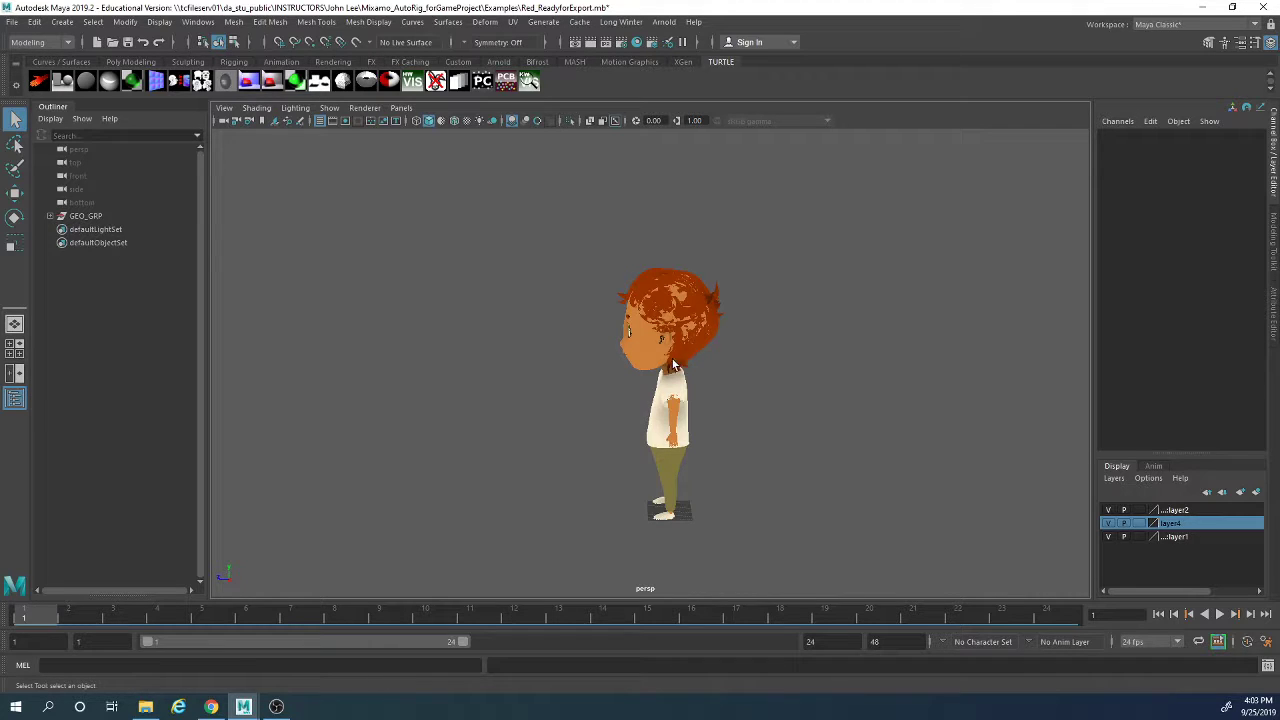
# Step: Examine the geometry nested in GEO_GRP and its group33 subgroup, then collapse both groups again
pyautogui.keyDown('alt'); pyautogui.moveTo(676, 365); pyautogui.dragTo(651, 444); pyautogui.keyUp('alt')
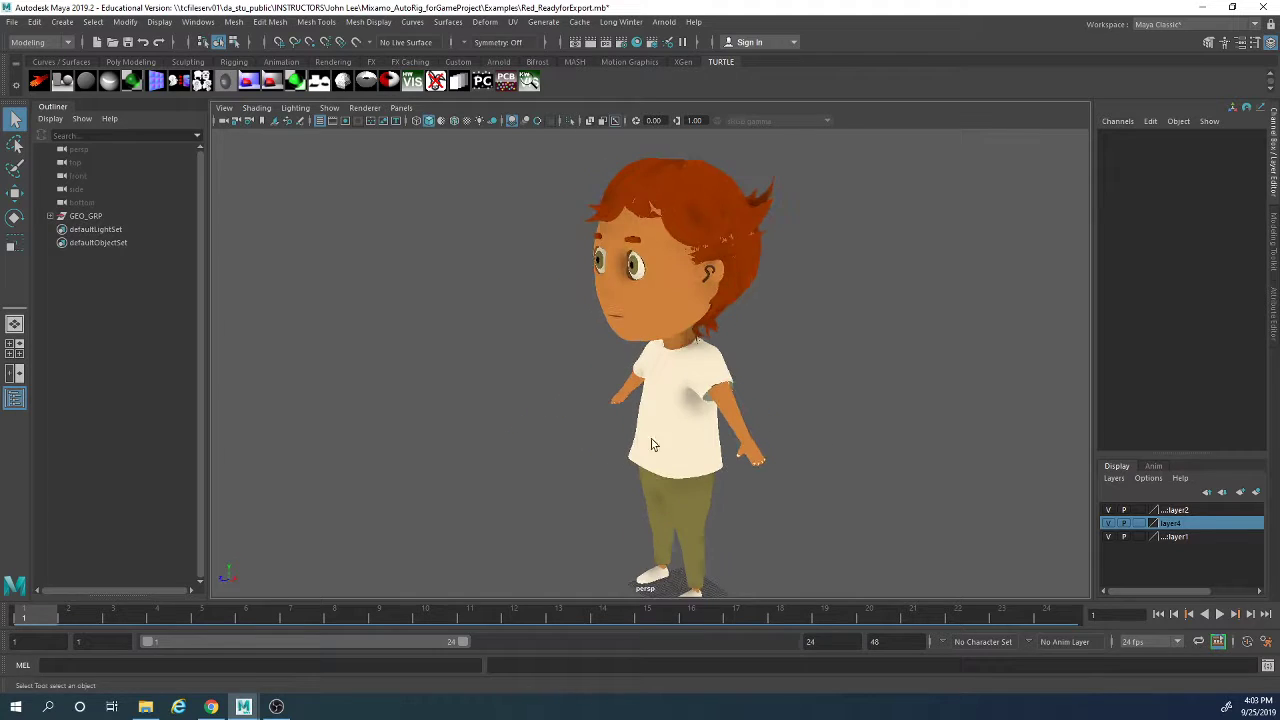
pyautogui.click(50, 216)
pyautogui.click(58, 229)
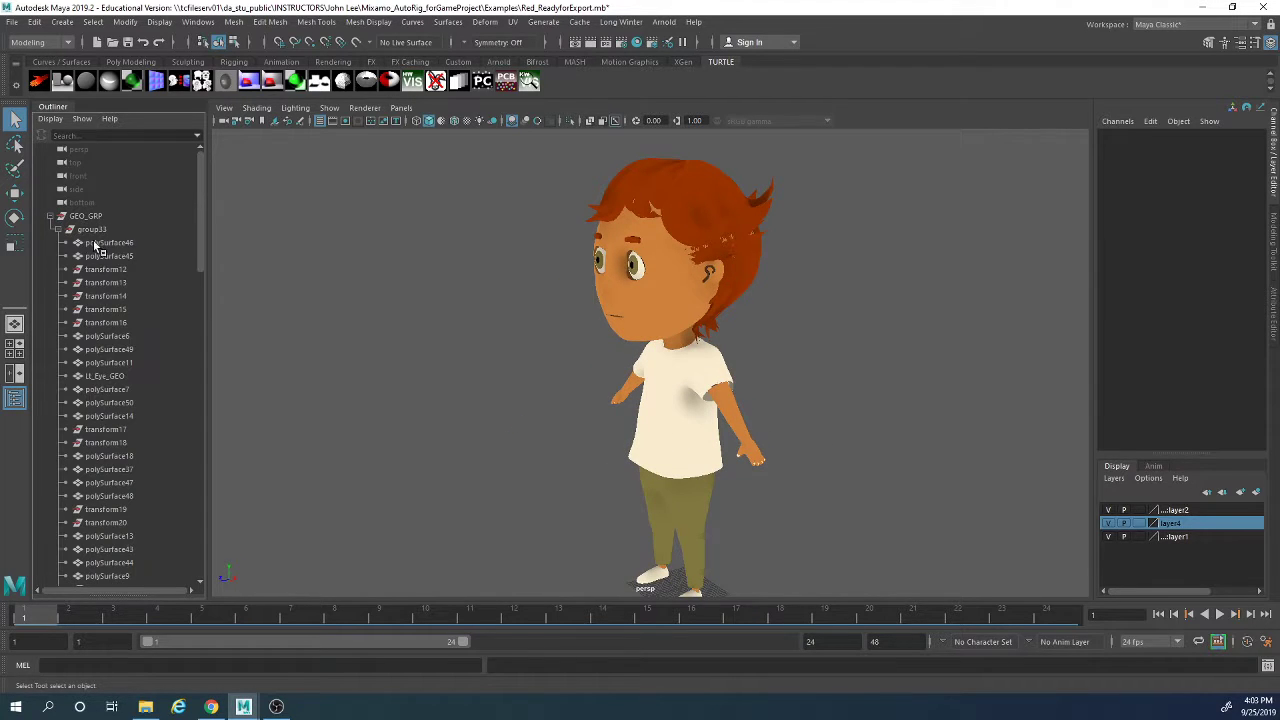
pyautogui.scroll(-8, 135, 260)
pyautogui.scroll(8, 128, 280)
pyautogui.click(58, 229)
pyautogui.click(50, 216)
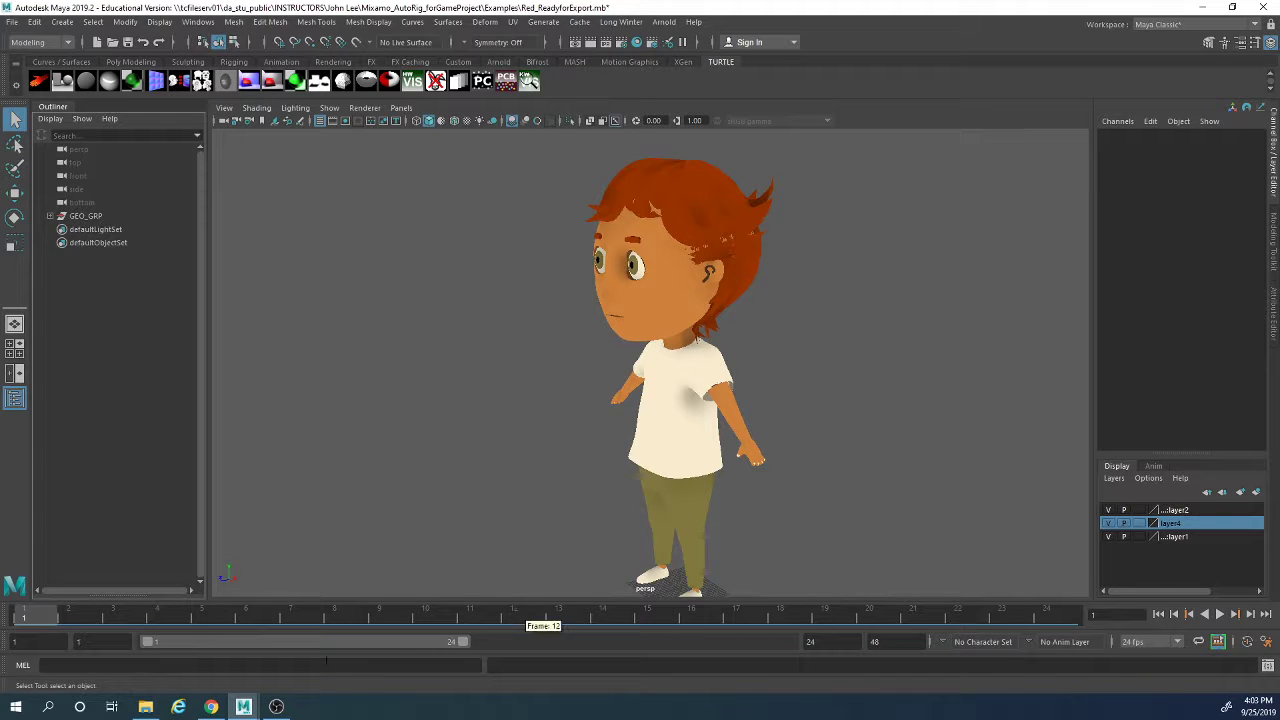
# Step: Switch to Chrome to view the Mixamo characters page, then return to Maya
pyautogui.click(211, 707)
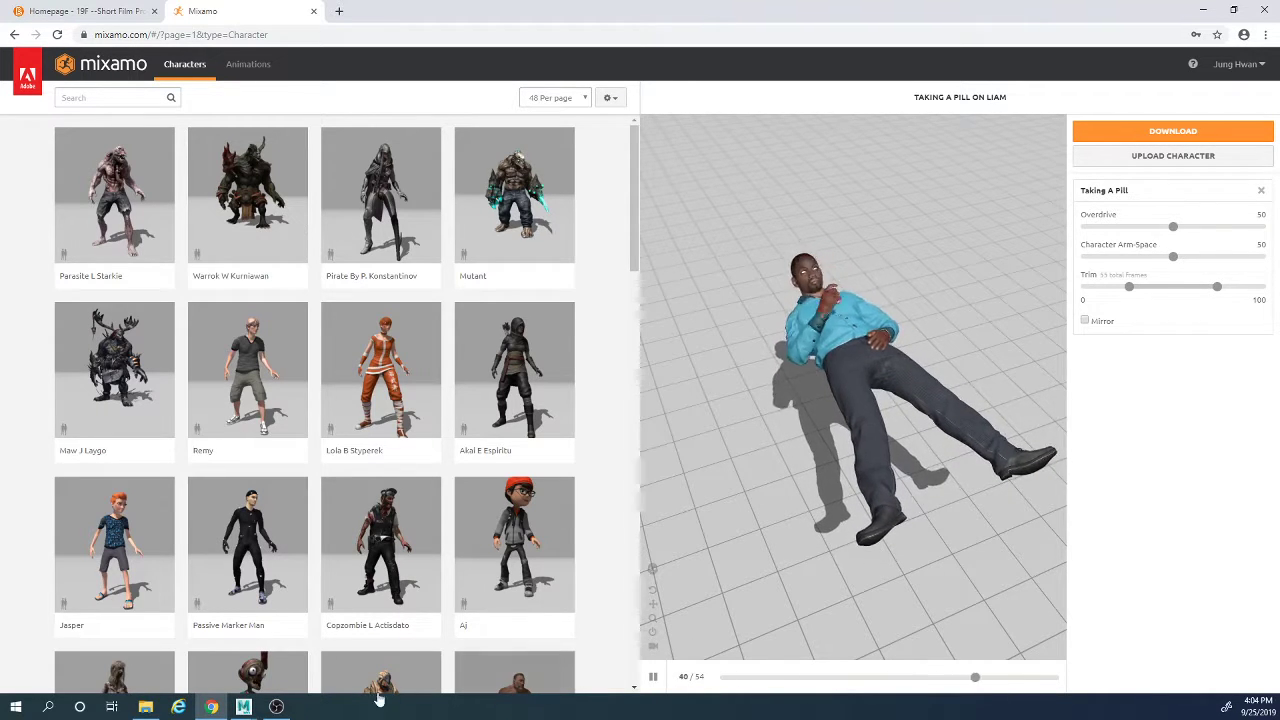
pyautogui.moveTo(243, 707)
pyautogui.click(309, 643)
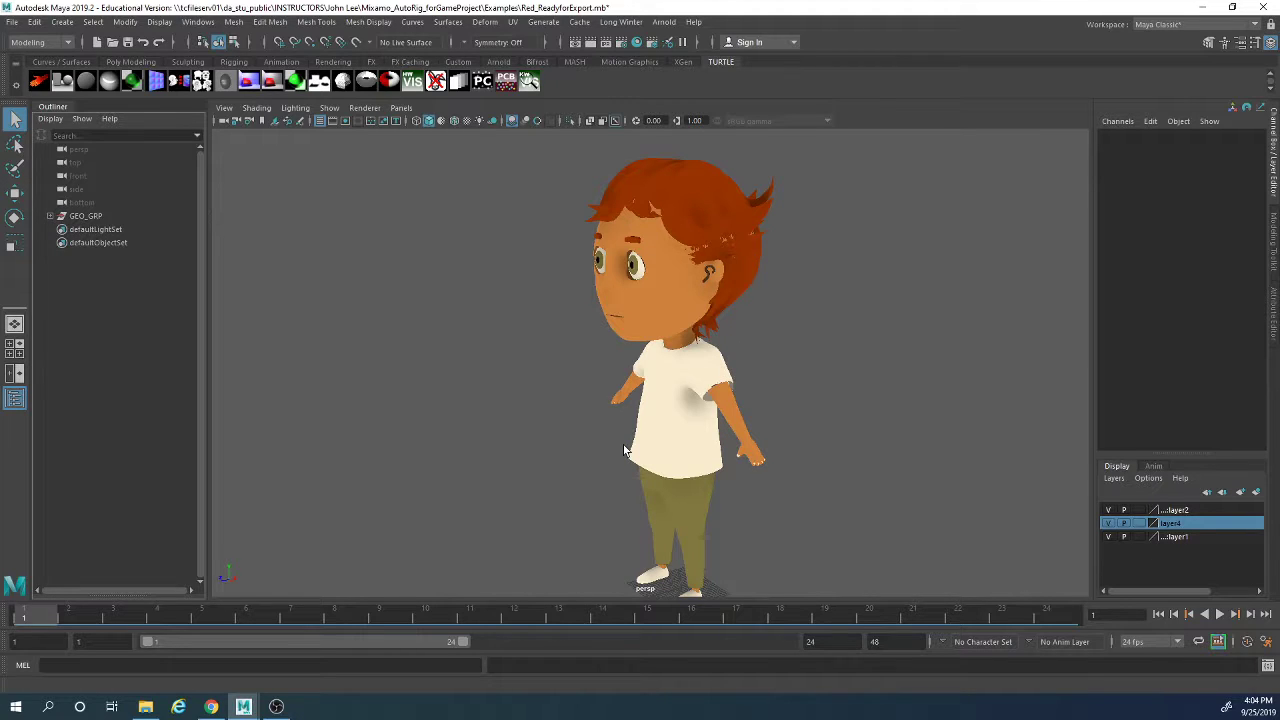
# Step: Select the character's GEO_GRP group and open the option settings for Export Selection
pyautogui.click(12, 22)
pyautogui.click(212, 268)
pyautogui.click(80, 216)
pyautogui.scroll(-2, 698, 343)
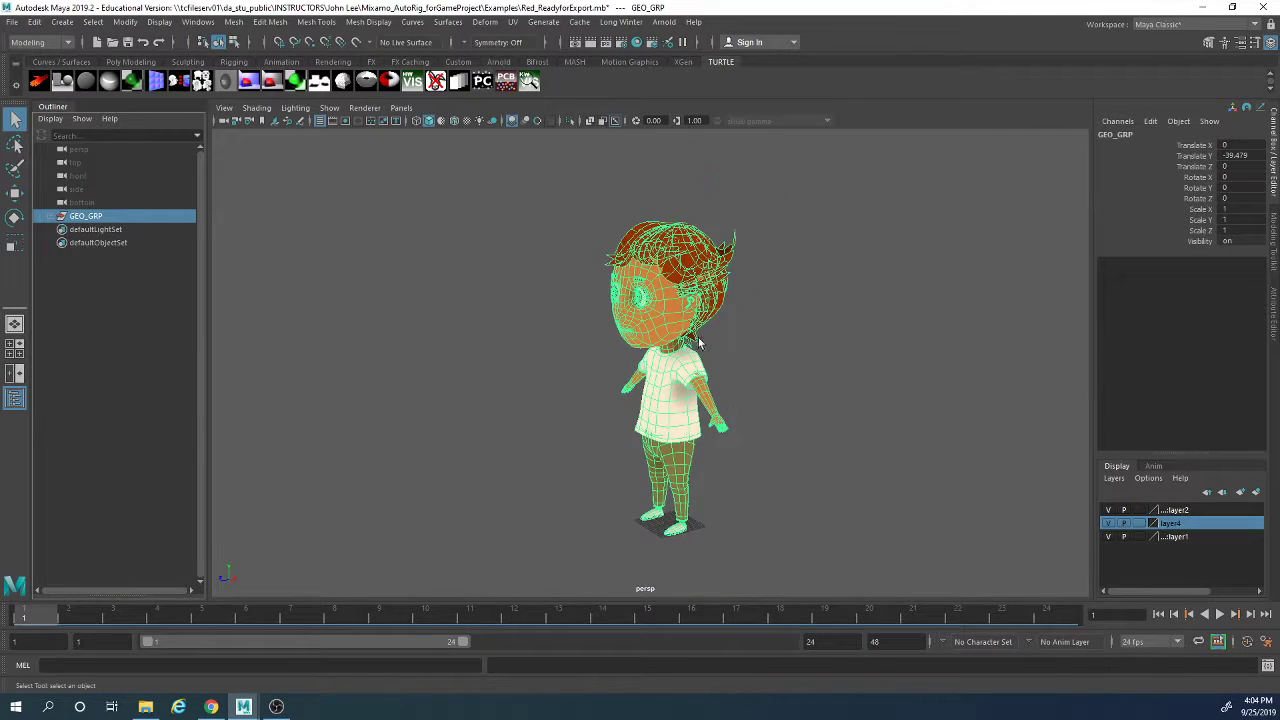
pyautogui.click(12, 22)
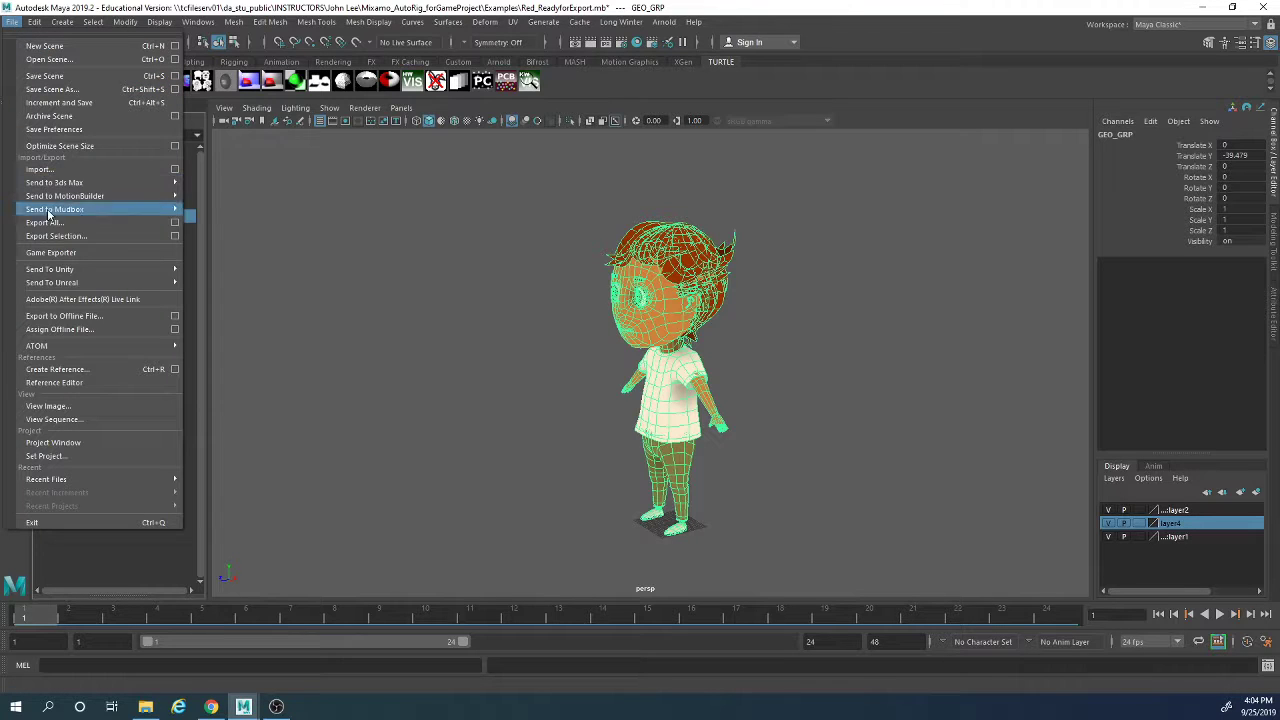
pyautogui.click(175, 236)
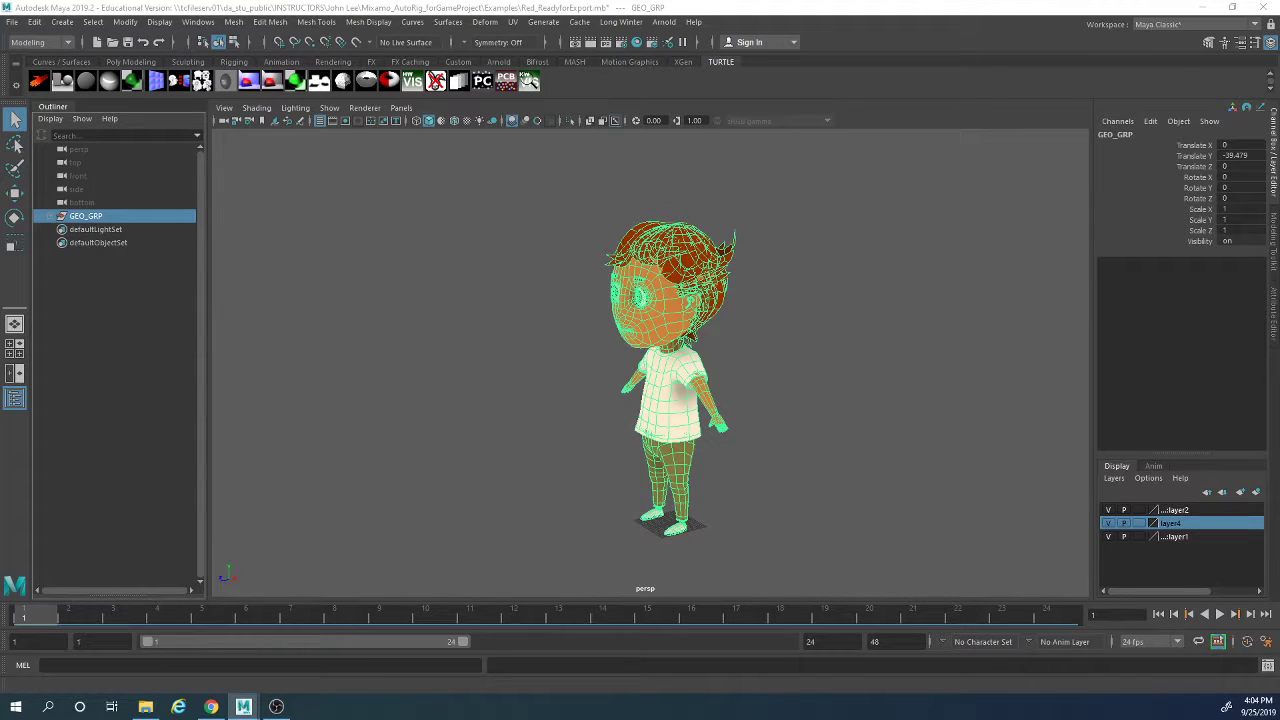
# Step: Set the file type of the selection export to FBX export
pyautogui.click(762, 282)
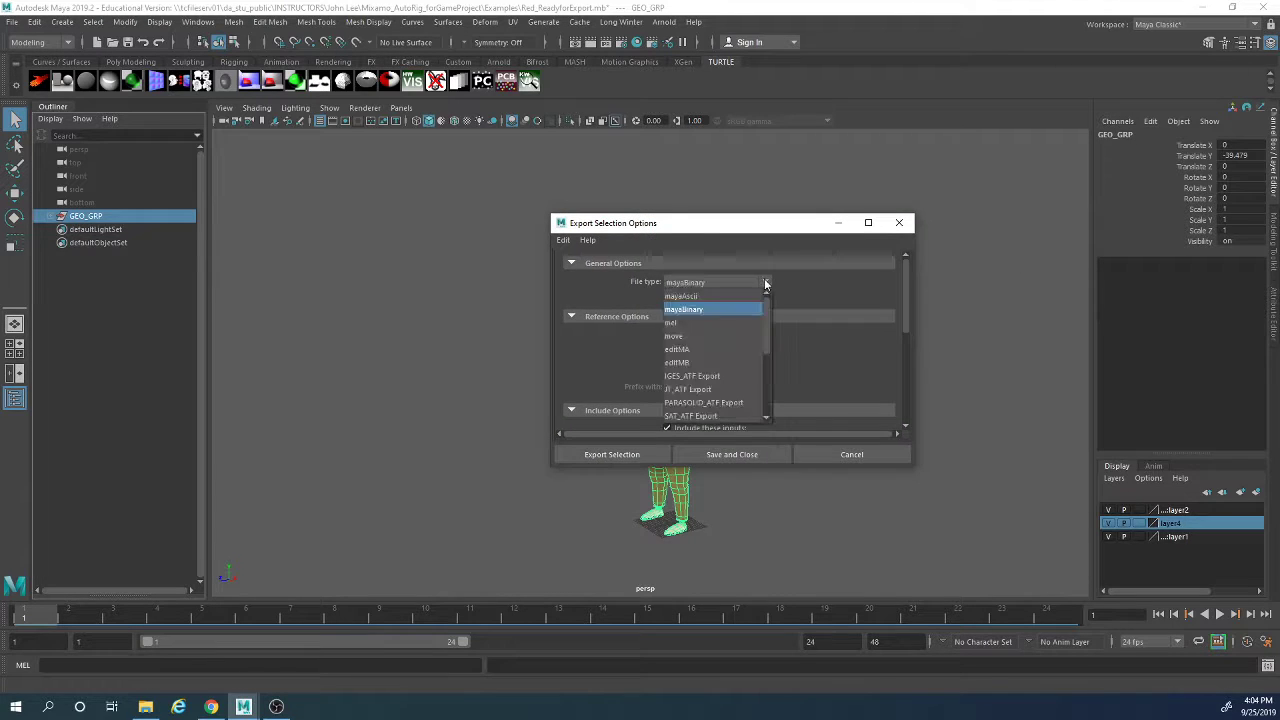
pyautogui.scroll(-3, 751, 334)
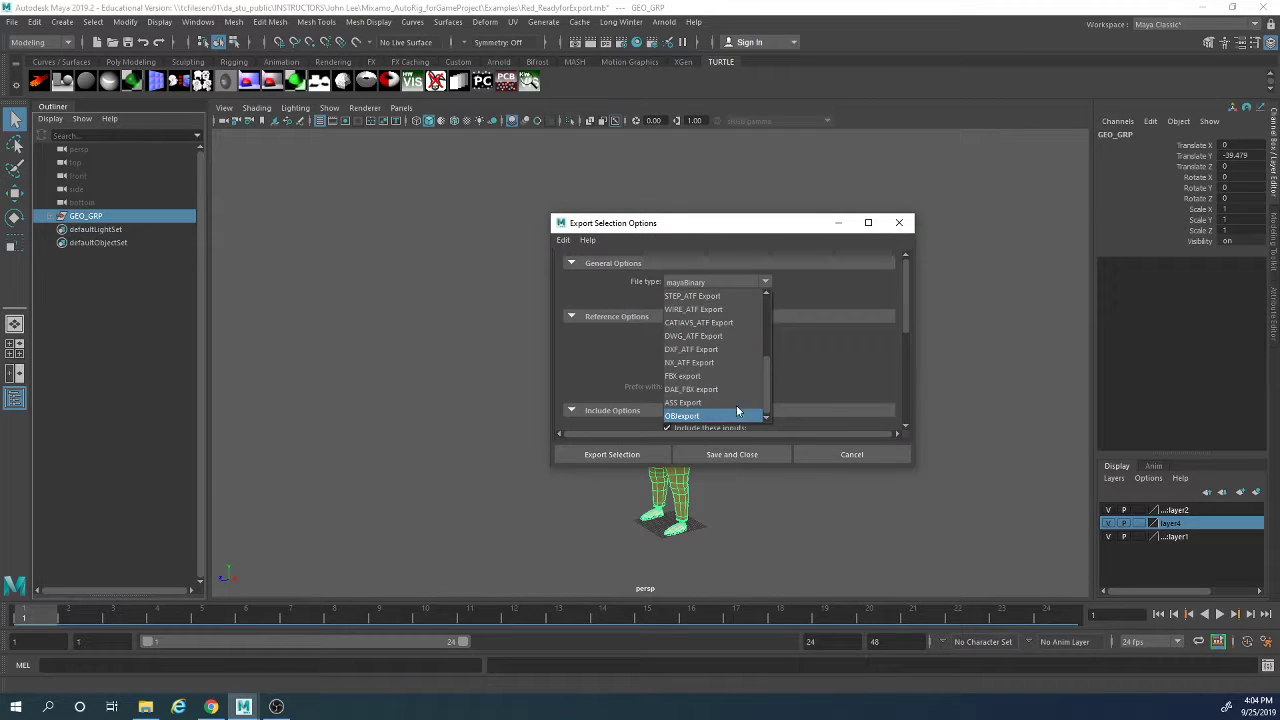
pyautogui.click(726, 377)
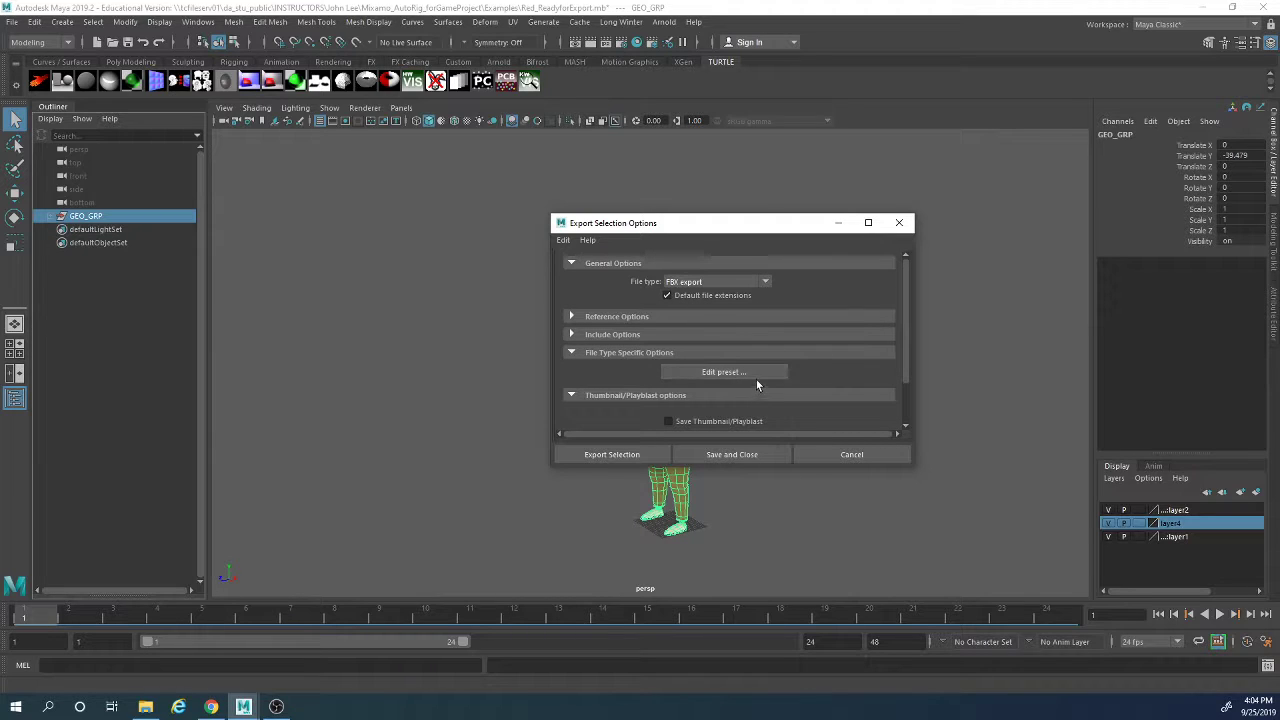
# Step: Edit the FBX export preset so the file format version is FBX 2013, and close the preset editor
pyautogui.click(754, 371)
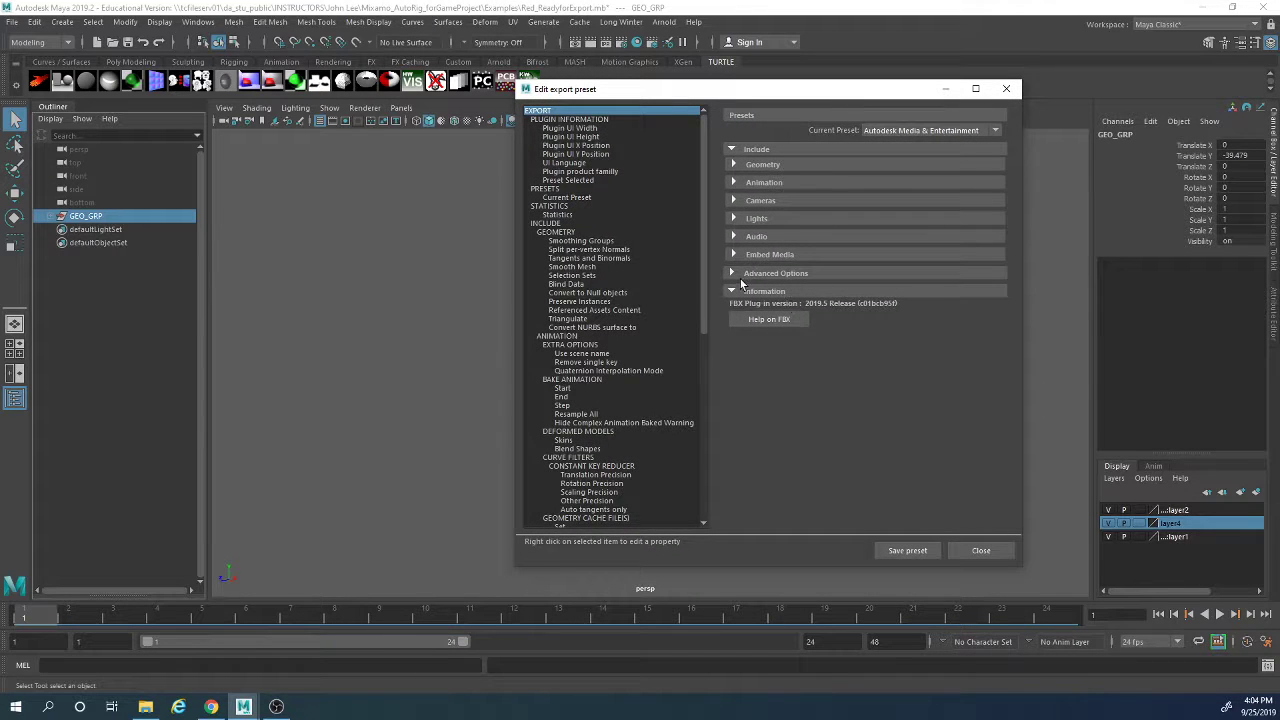
pyautogui.click(732, 274)
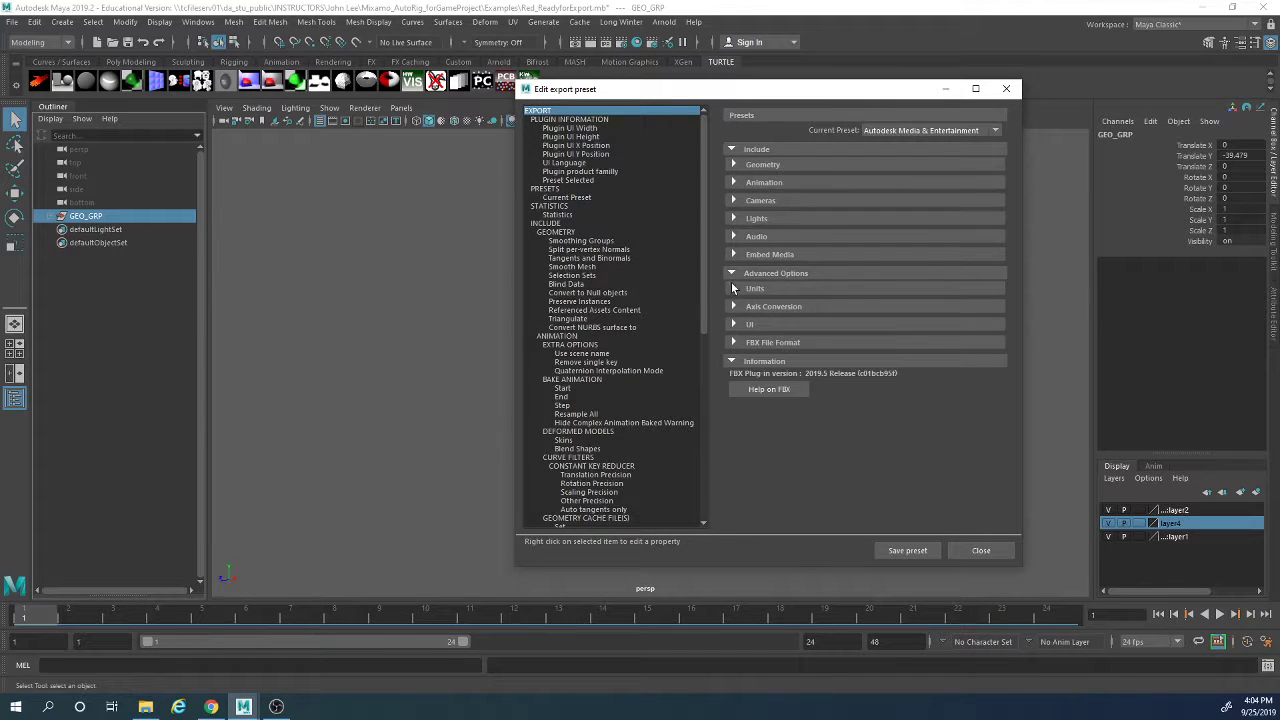
pyautogui.click(734, 343)
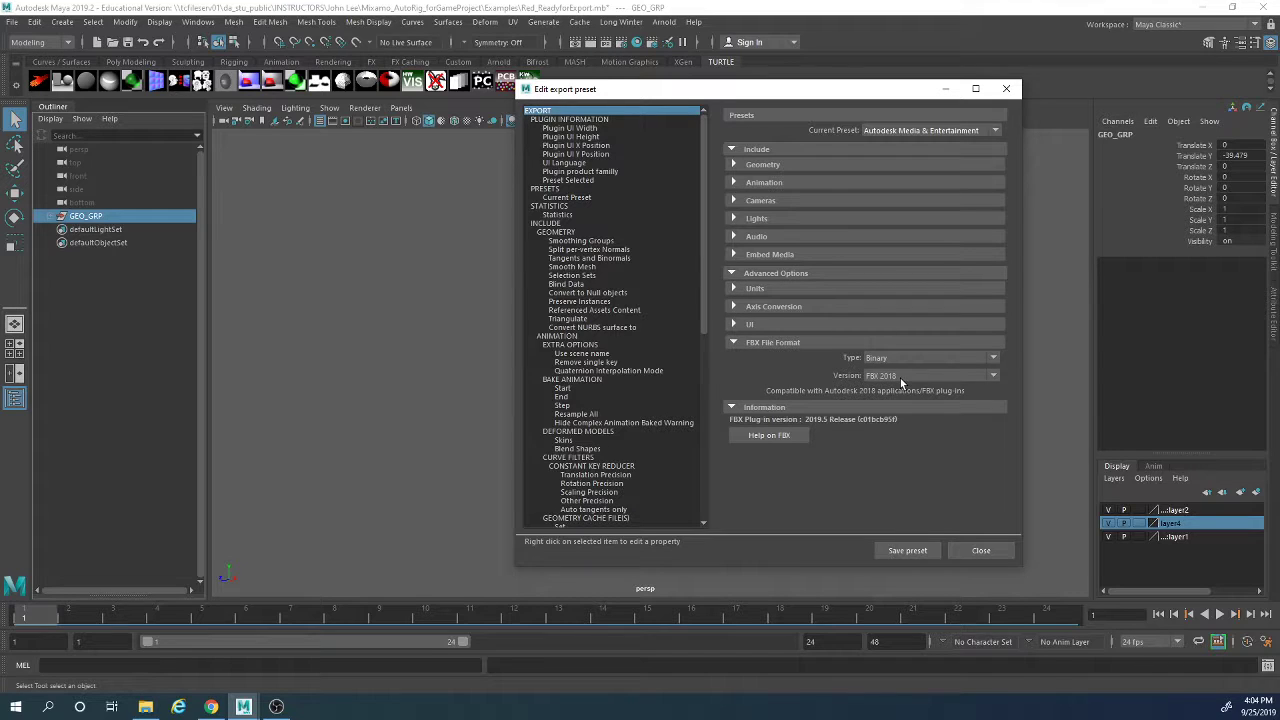
pyautogui.click(996, 375)
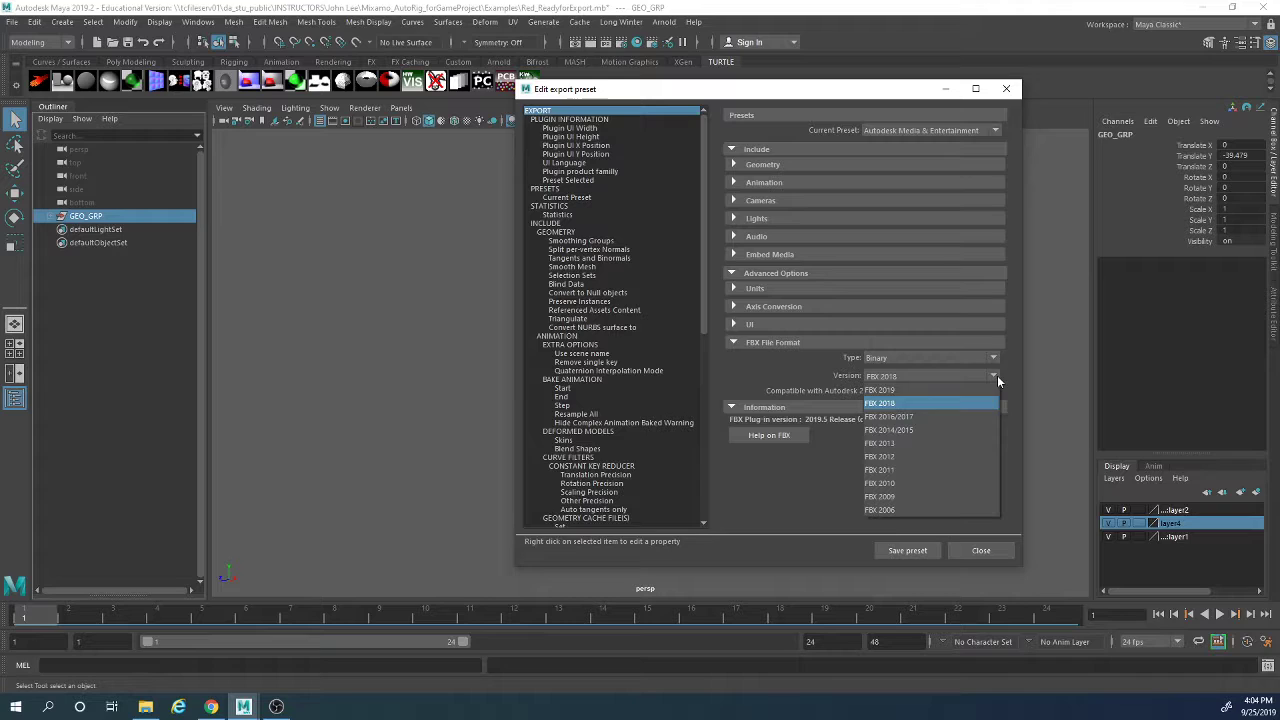
pyautogui.click(944, 443)
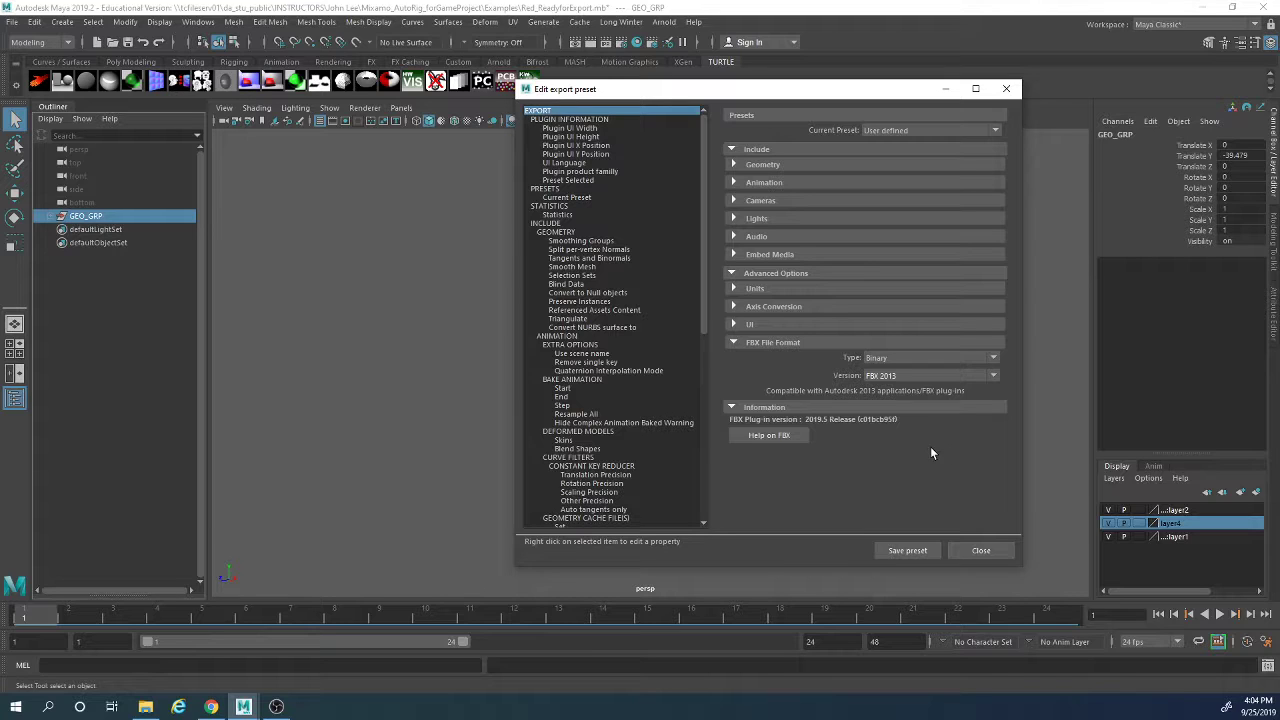
pyautogui.moveTo(841, 95); pyautogui.dragTo(804, 115)
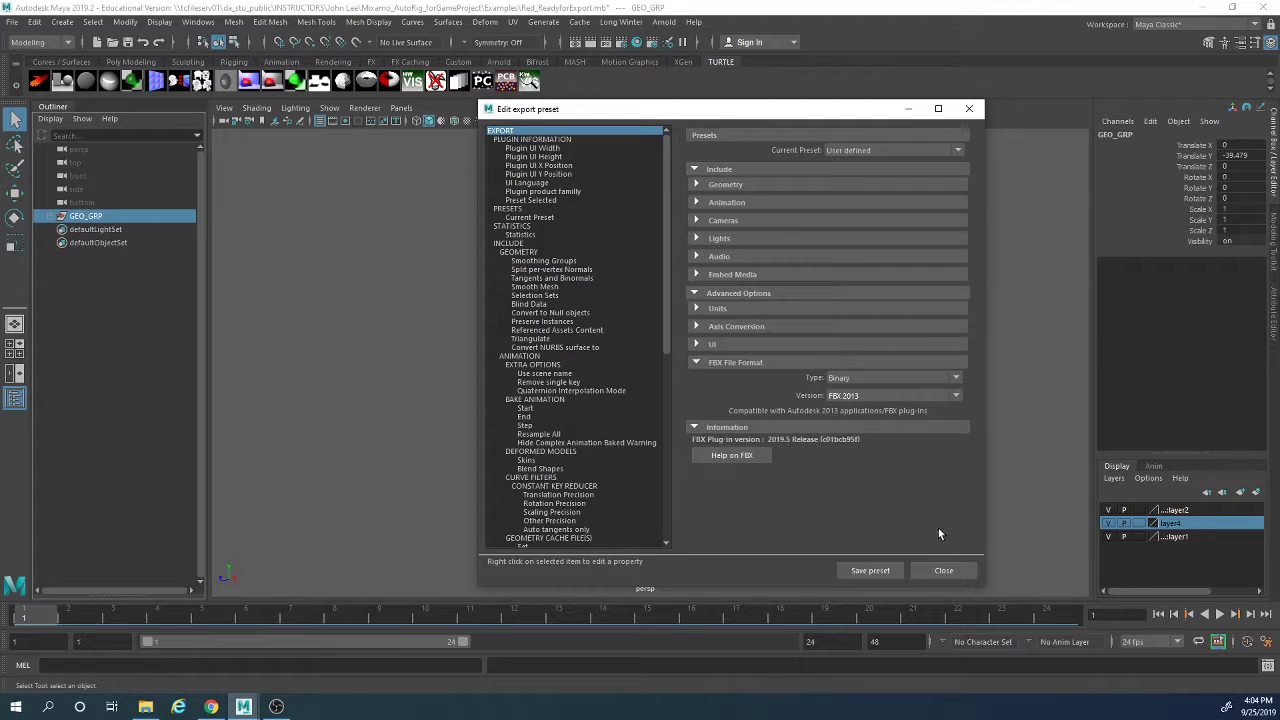
pyautogui.click(941, 571)
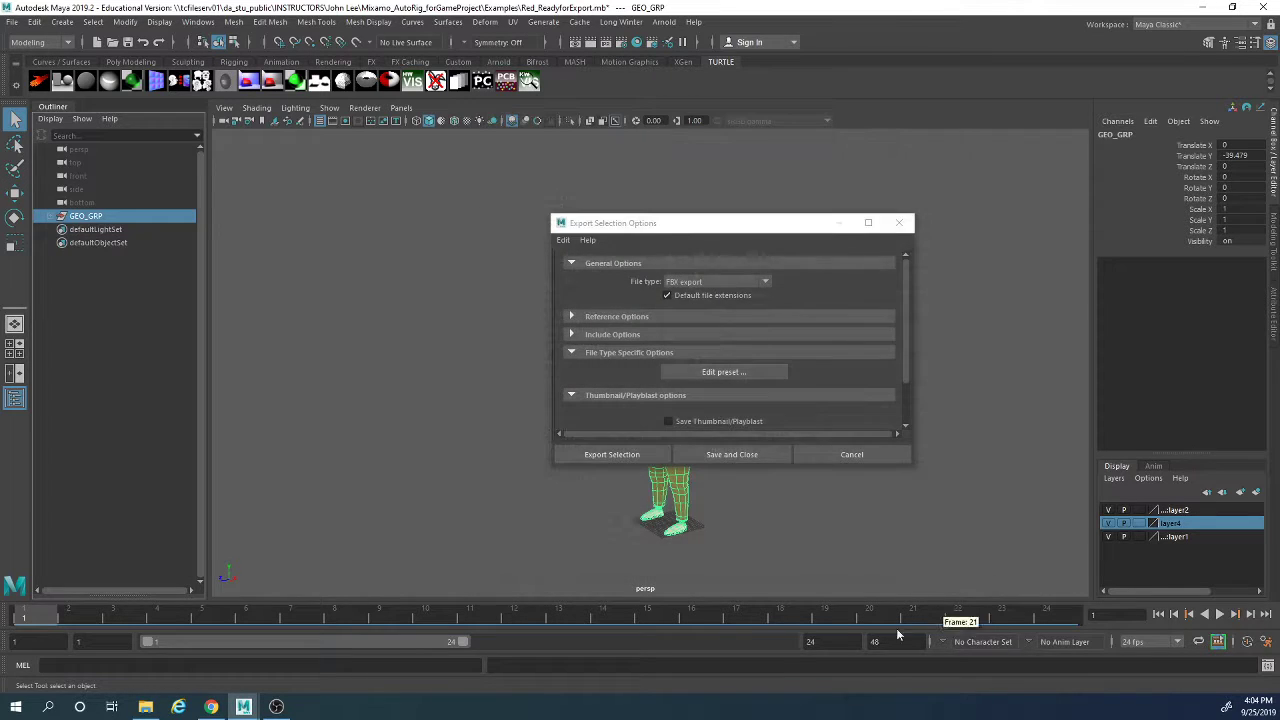
# Step: Export the selected character geometry to the Desktop as an FBX file named RigTest
pyautogui.click(614, 455)
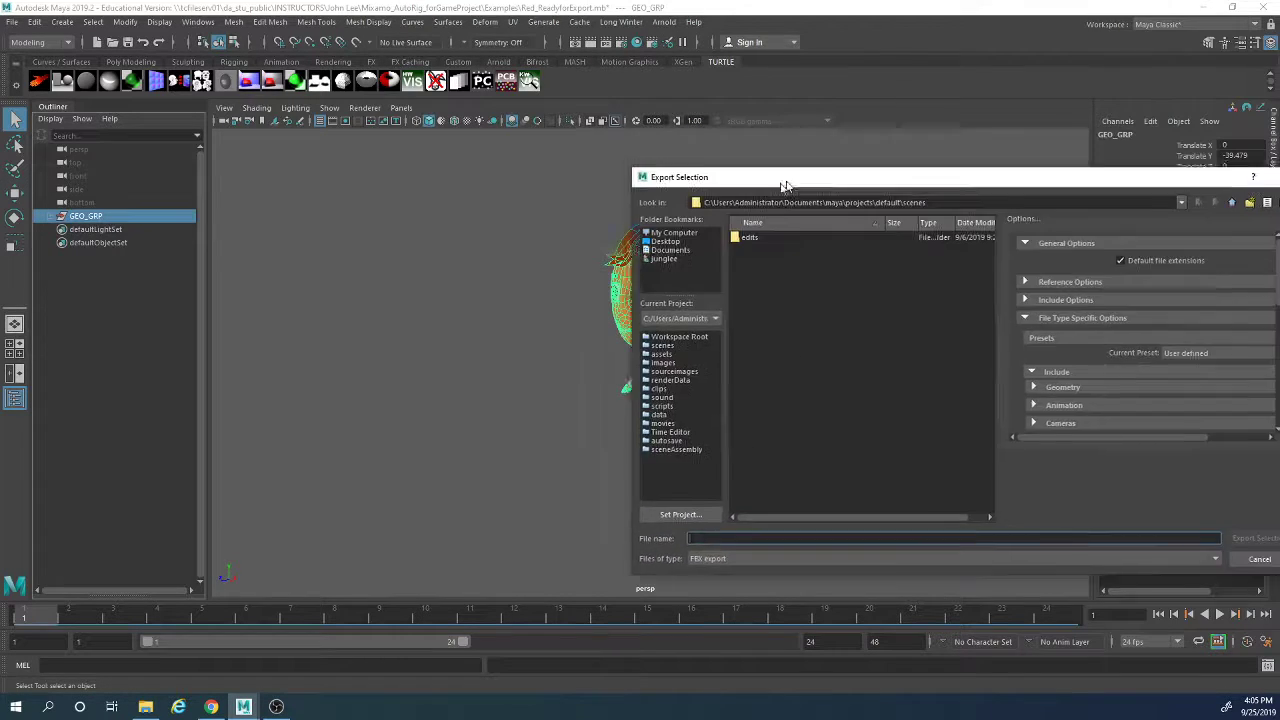
pyautogui.click(503, 238)
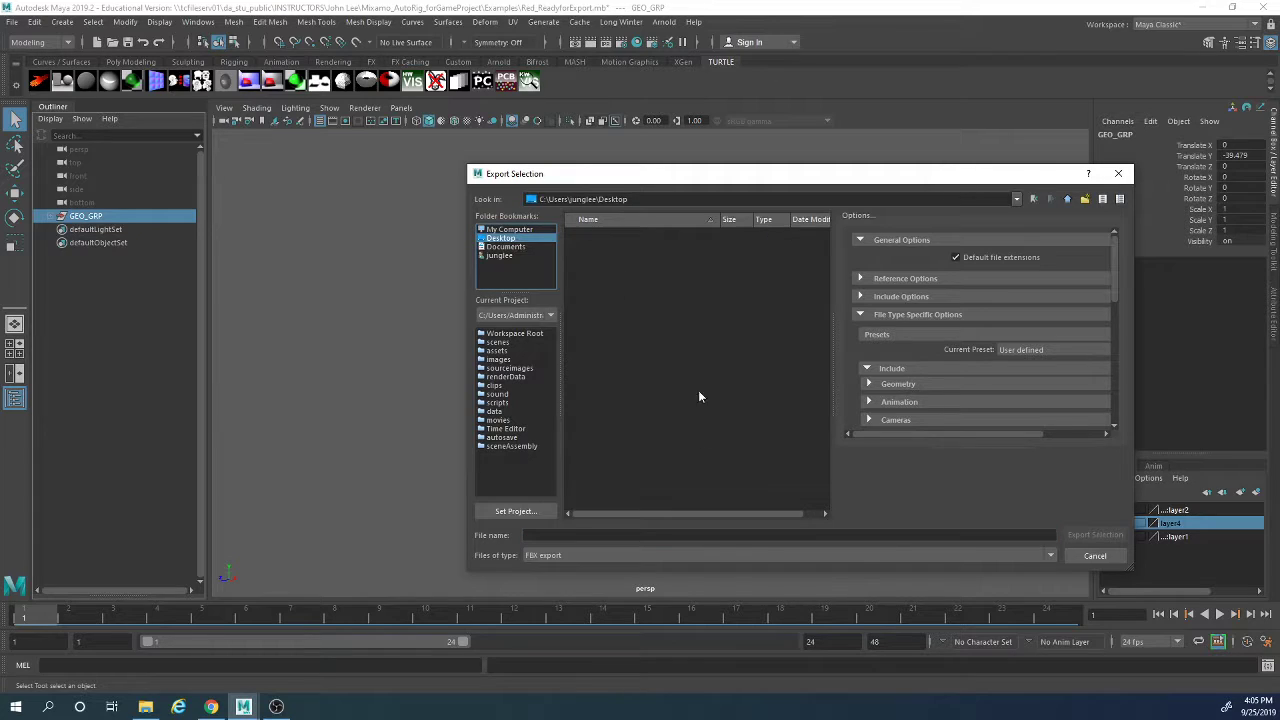
pyautogui.click(563, 537)
pyautogui.write('RigTest')
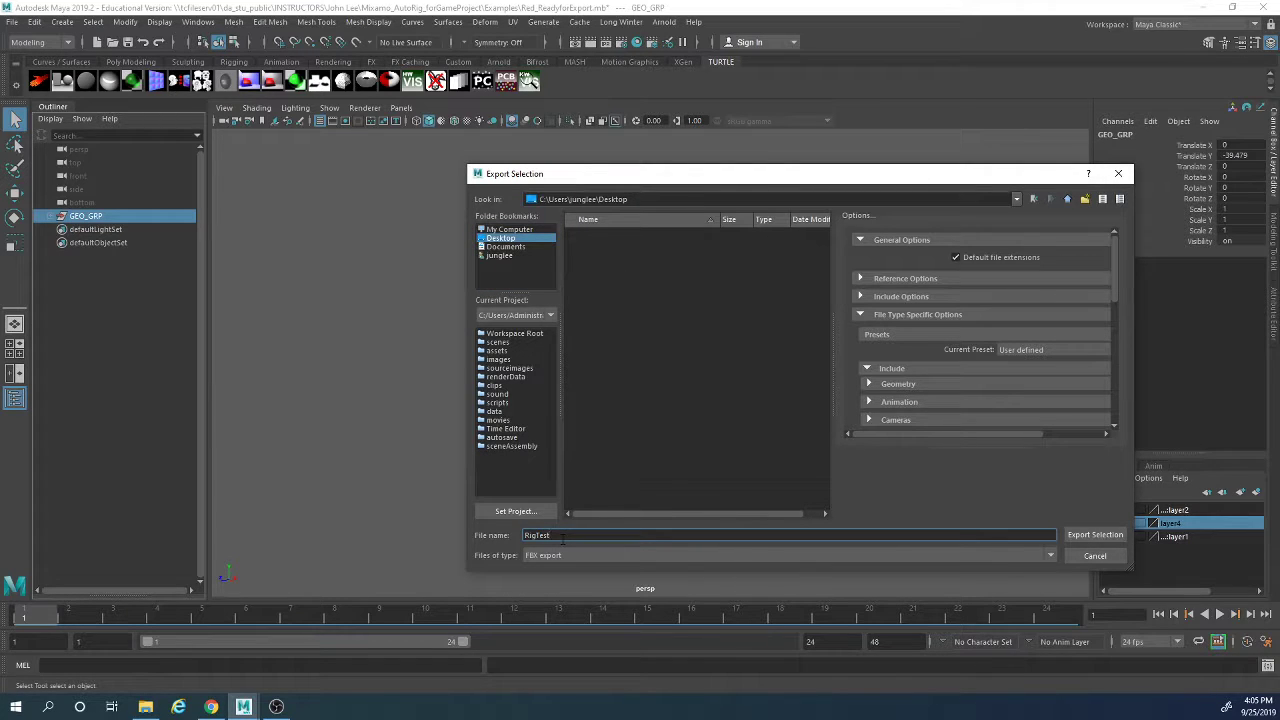
pyautogui.click(1095, 535)
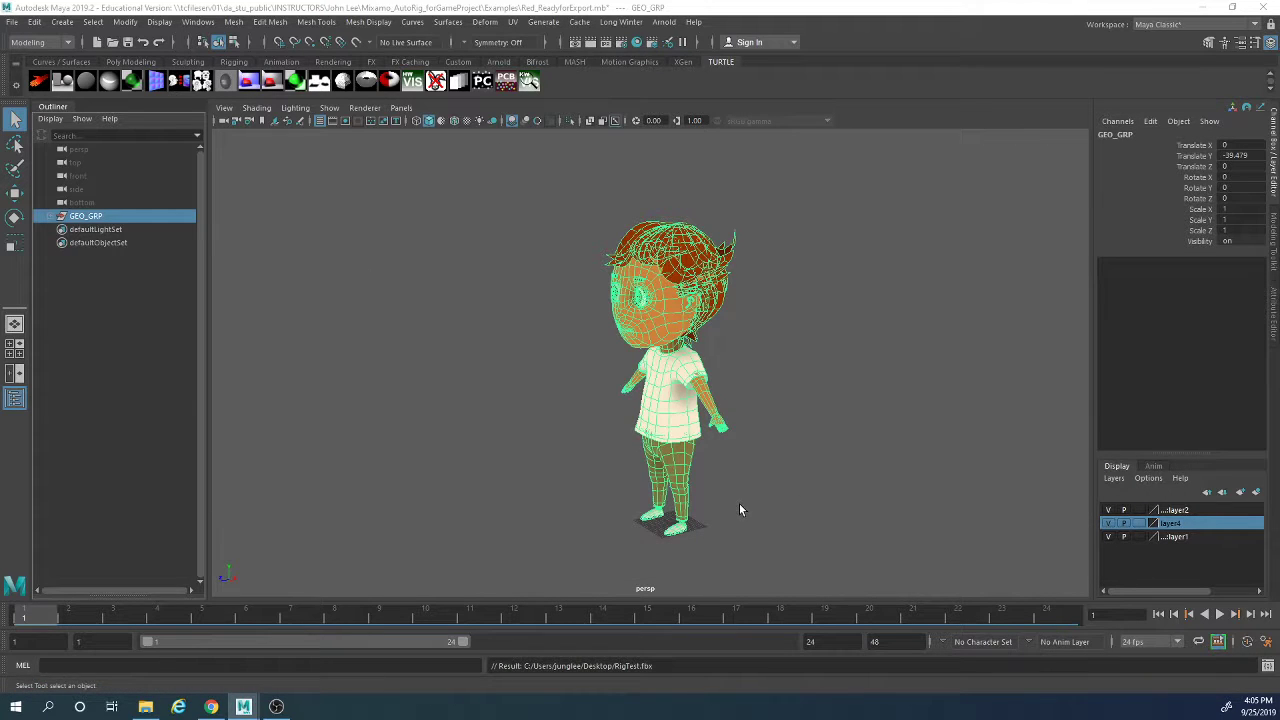
# Step: Switch to Mixamo in Chrome and upload RigTest.fbx from the Desktop as a new character
pyautogui.click(211, 706)
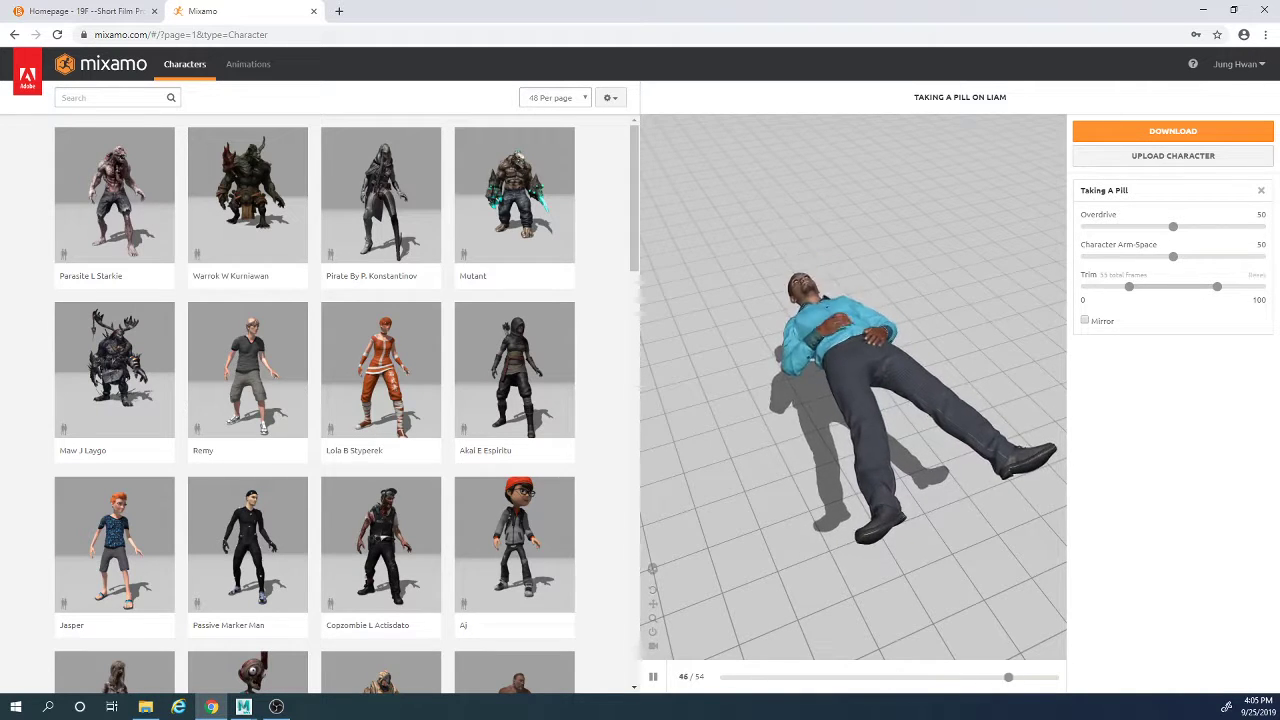
pyautogui.click(1150, 160)
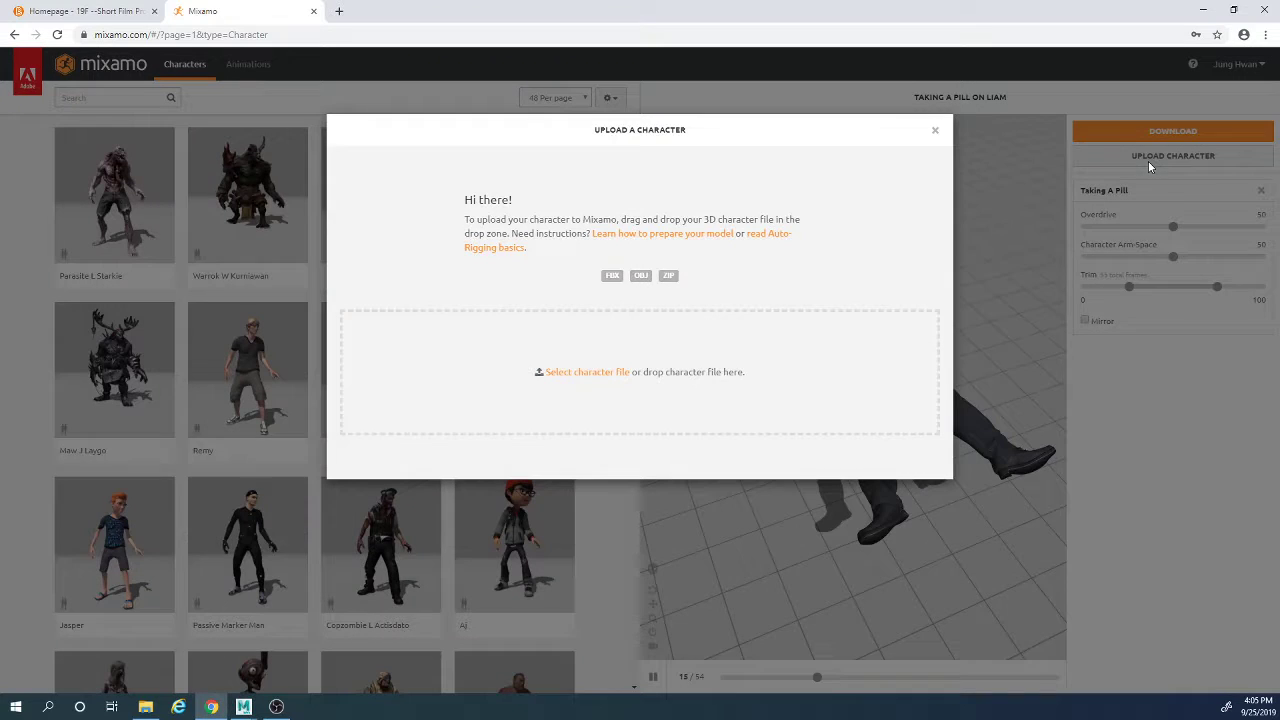
pyautogui.click(605, 372)
pyautogui.moveTo(232, 12); pyautogui.dragTo(575, 215)
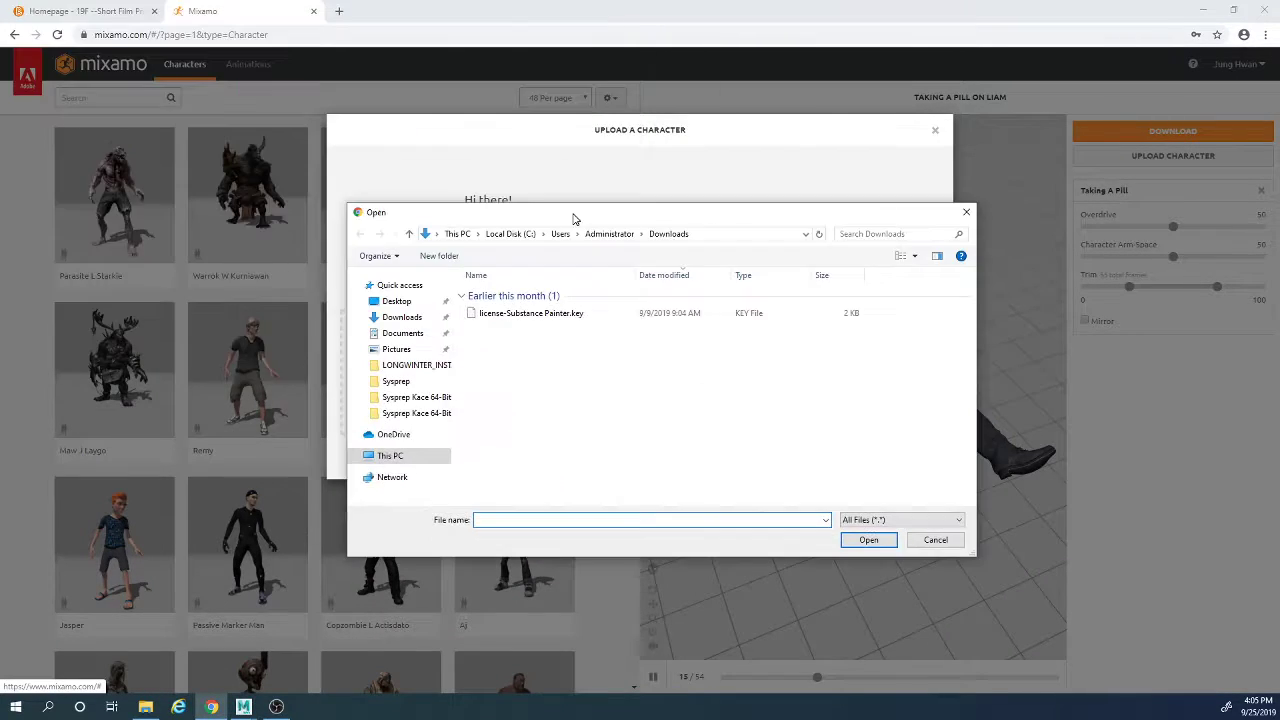
pyautogui.click(396, 302)
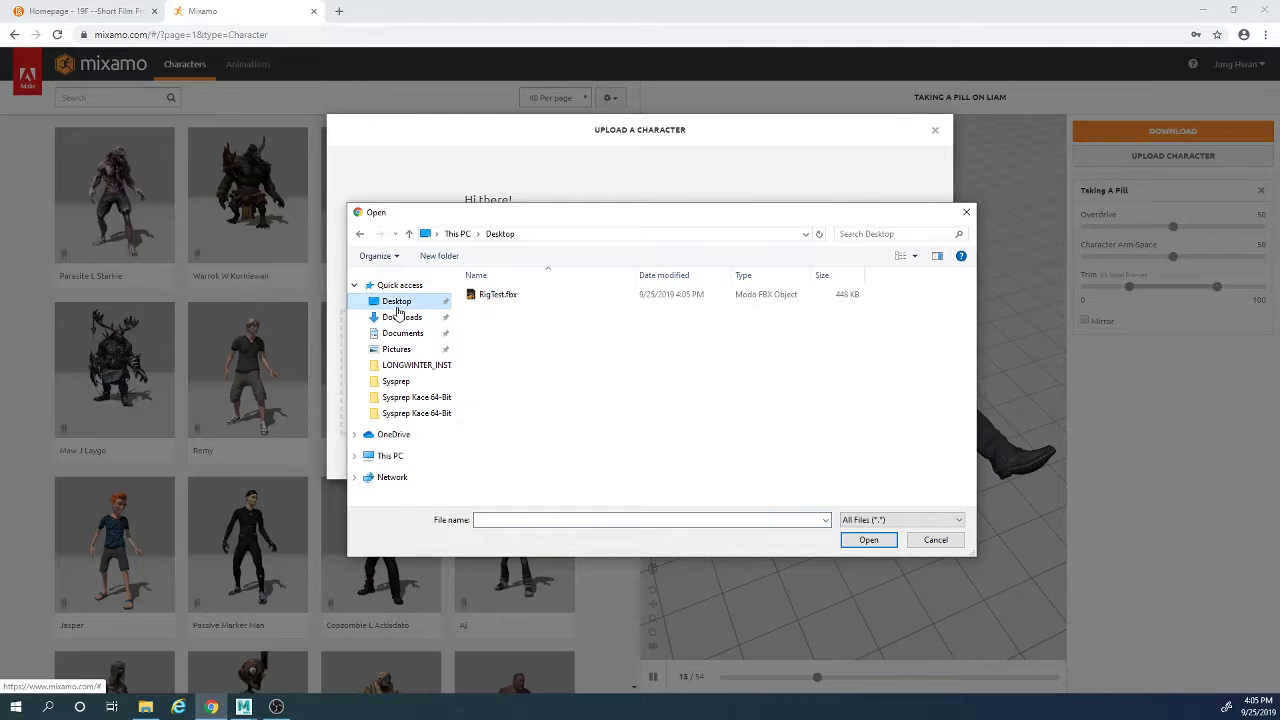
pyautogui.click(489, 296)
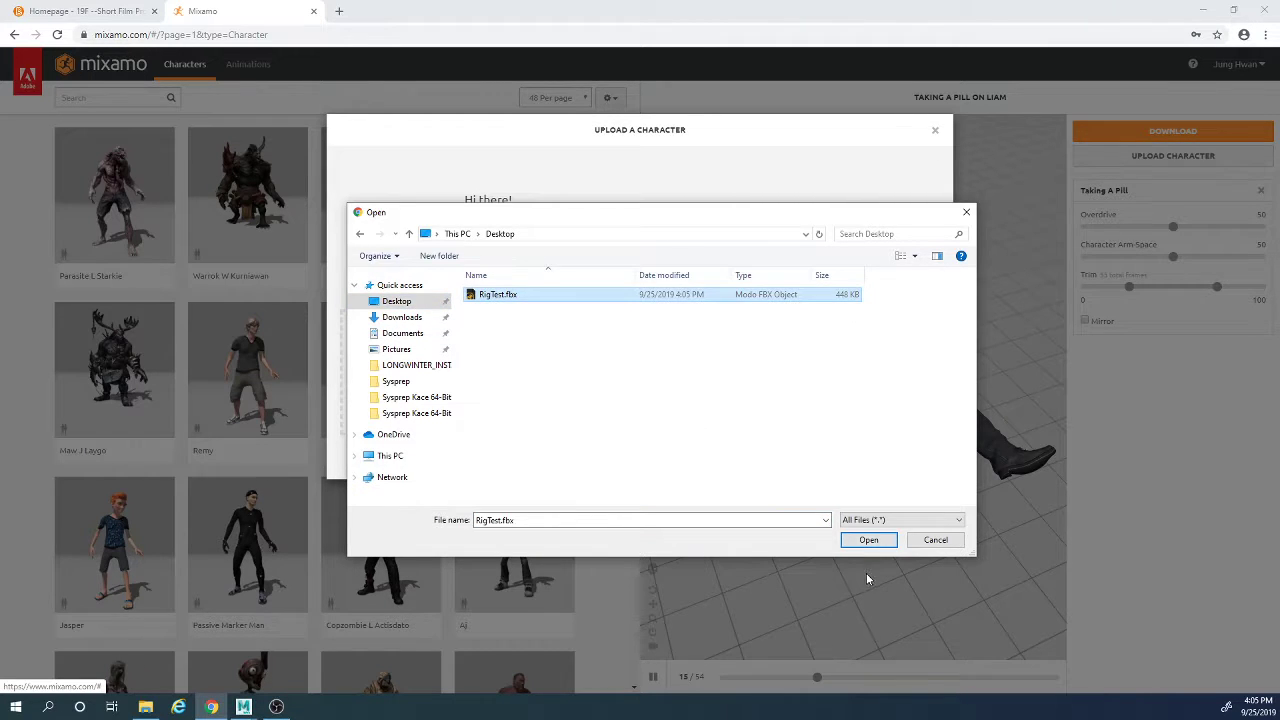
pyautogui.click(858, 540)
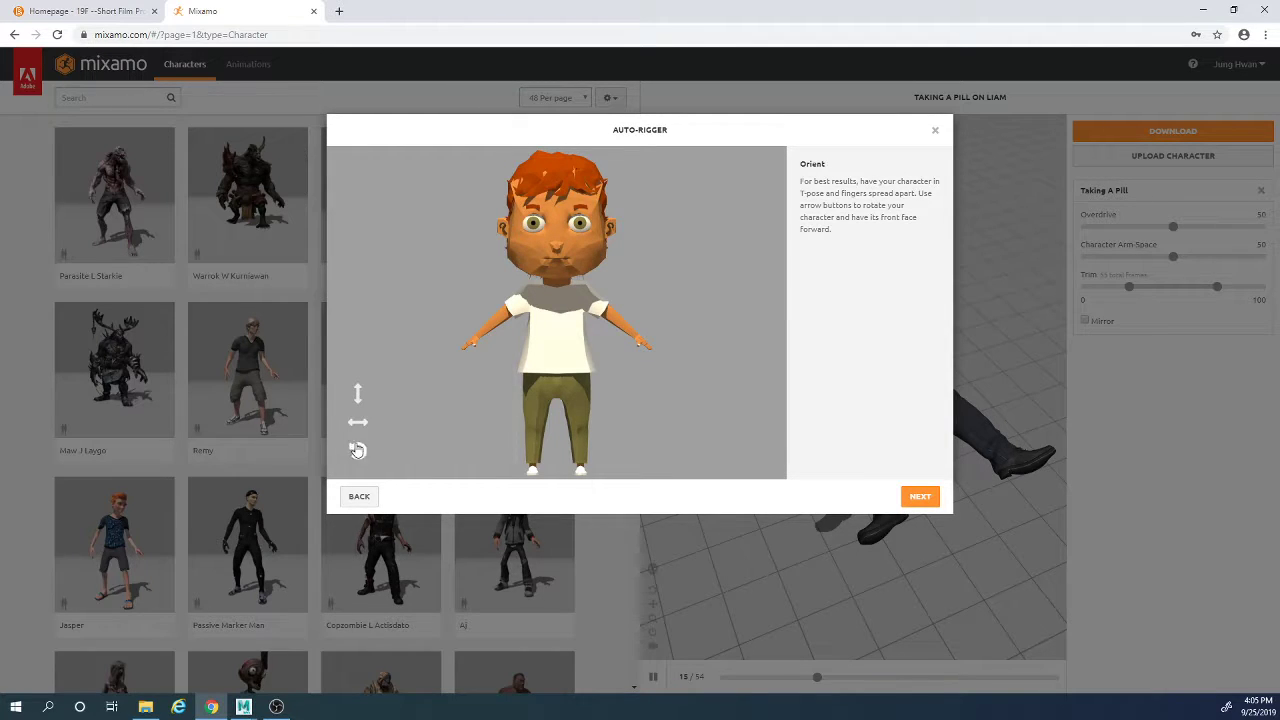
# Step: Orient the uploaded character upright with its front facing forward and continue to marker placement
pyautogui.click(360, 426)
pyautogui.click(358, 423)
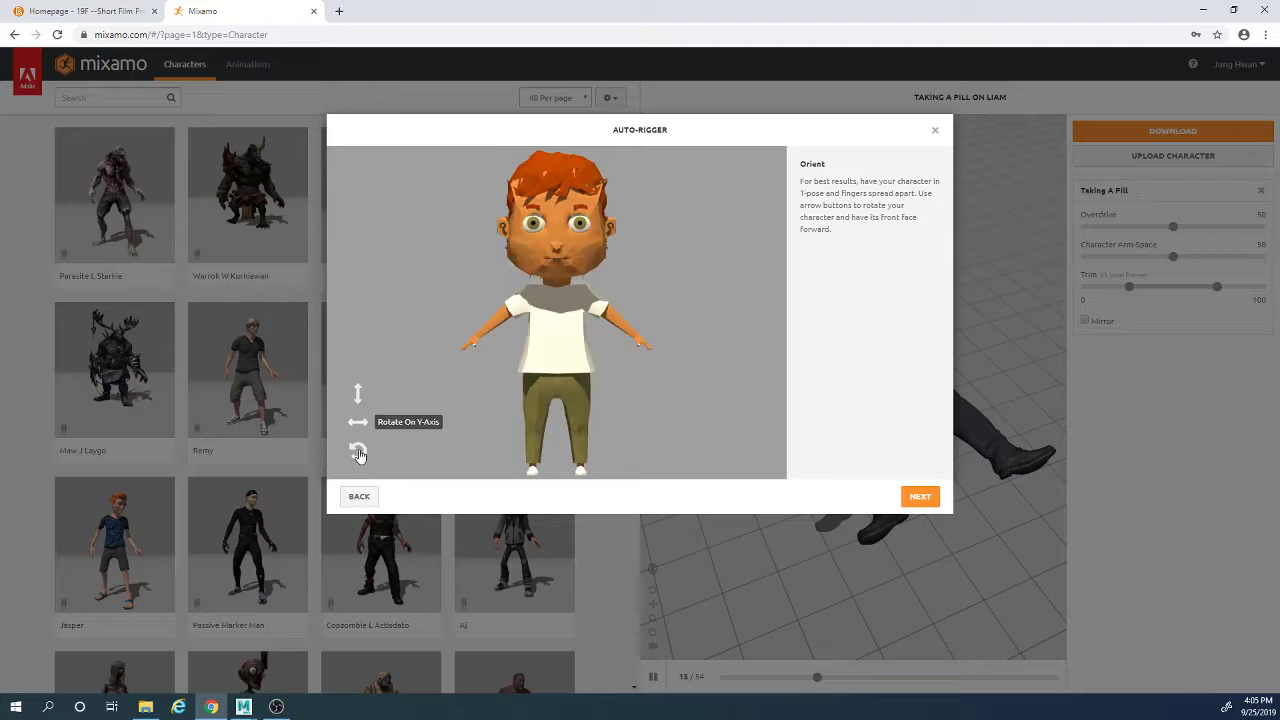
pyautogui.click(358, 451)
pyautogui.click(358, 451)
pyautogui.click(358, 451)
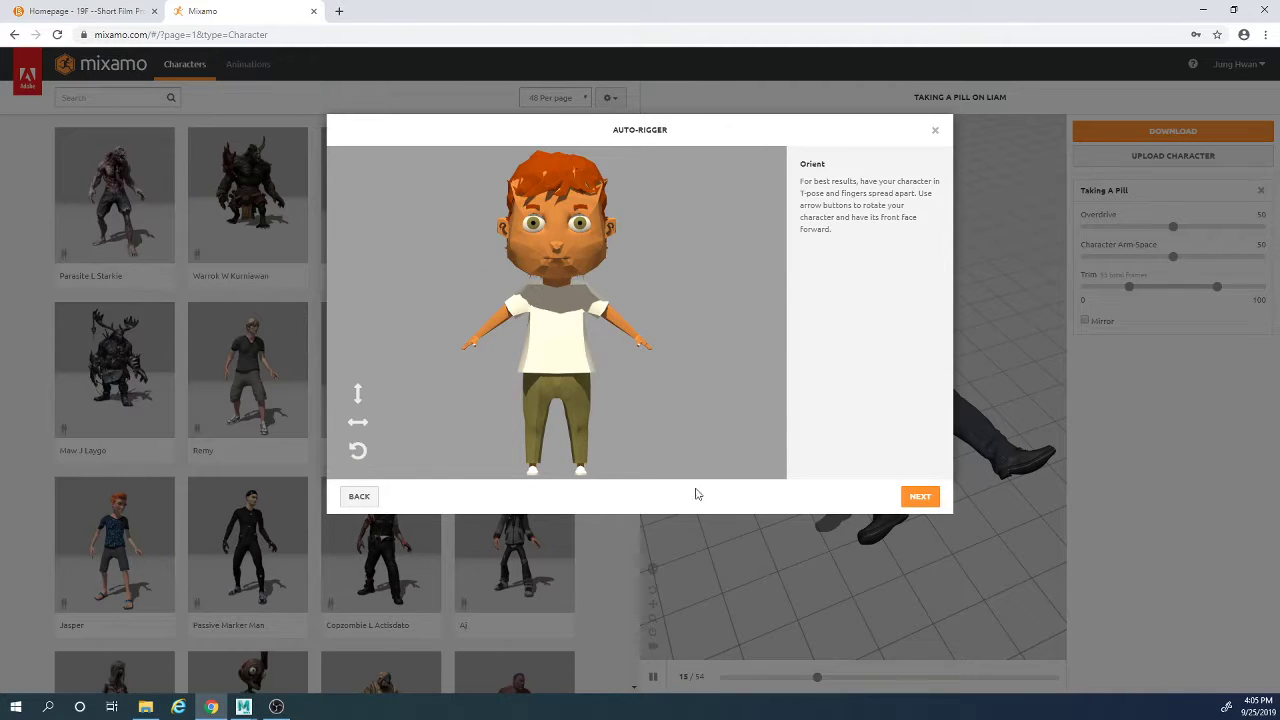
pyautogui.click(918, 497)
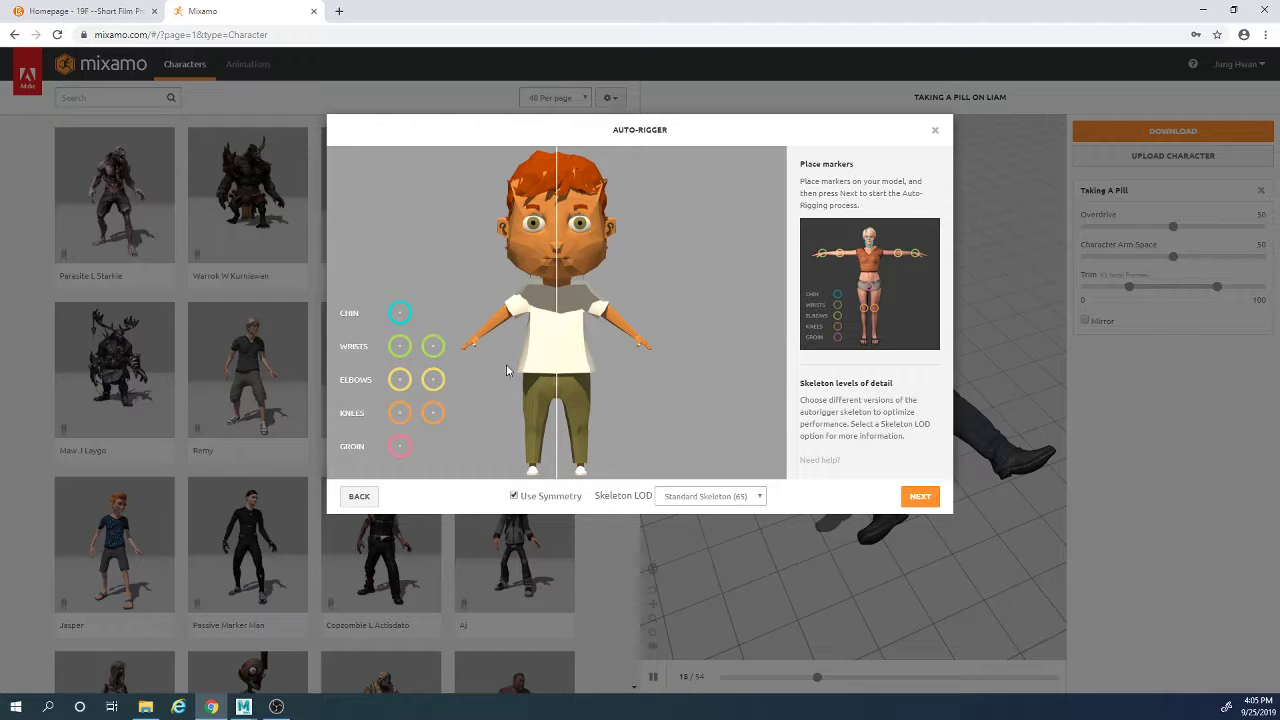
# Step: Place the auto-rigger markers on the character's chin, wrists, elbows, knees and groin with symmetry on
pyautogui.moveTo(401, 316); pyautogui.dragTo(556, 270)
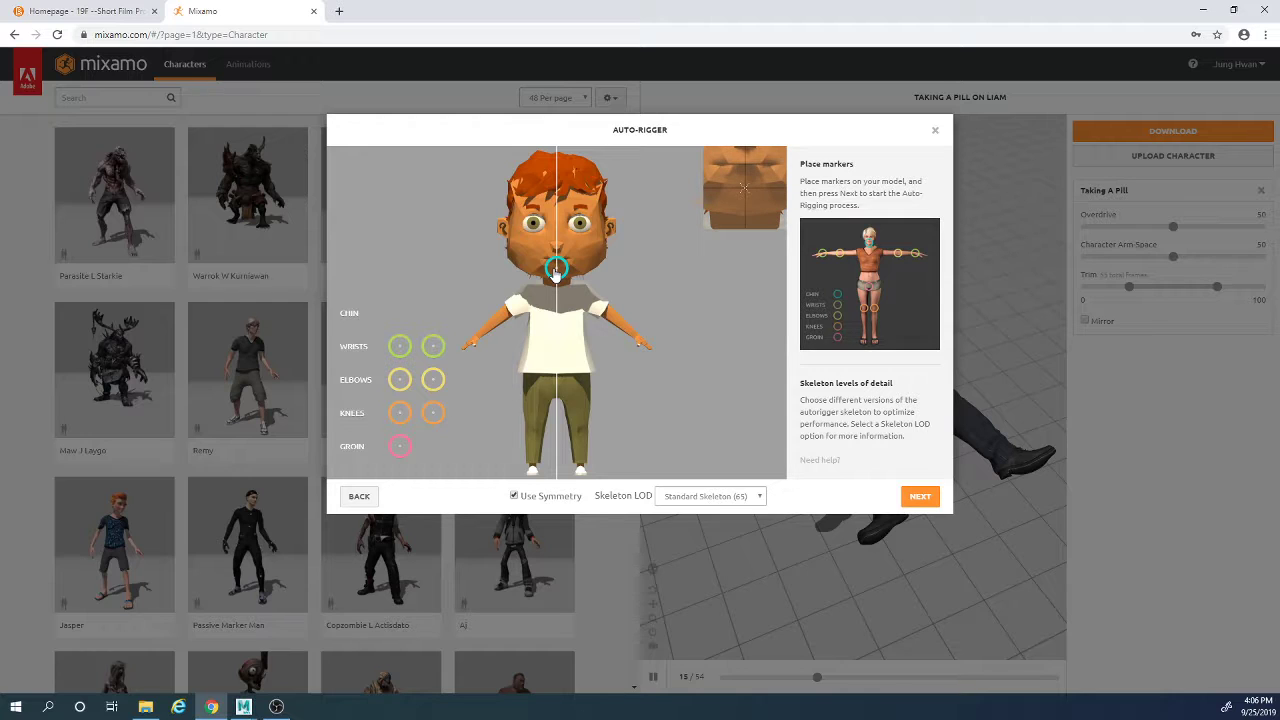
pyautogui.moveTo(399, 346); pyautogui.dragTo(480, 342)
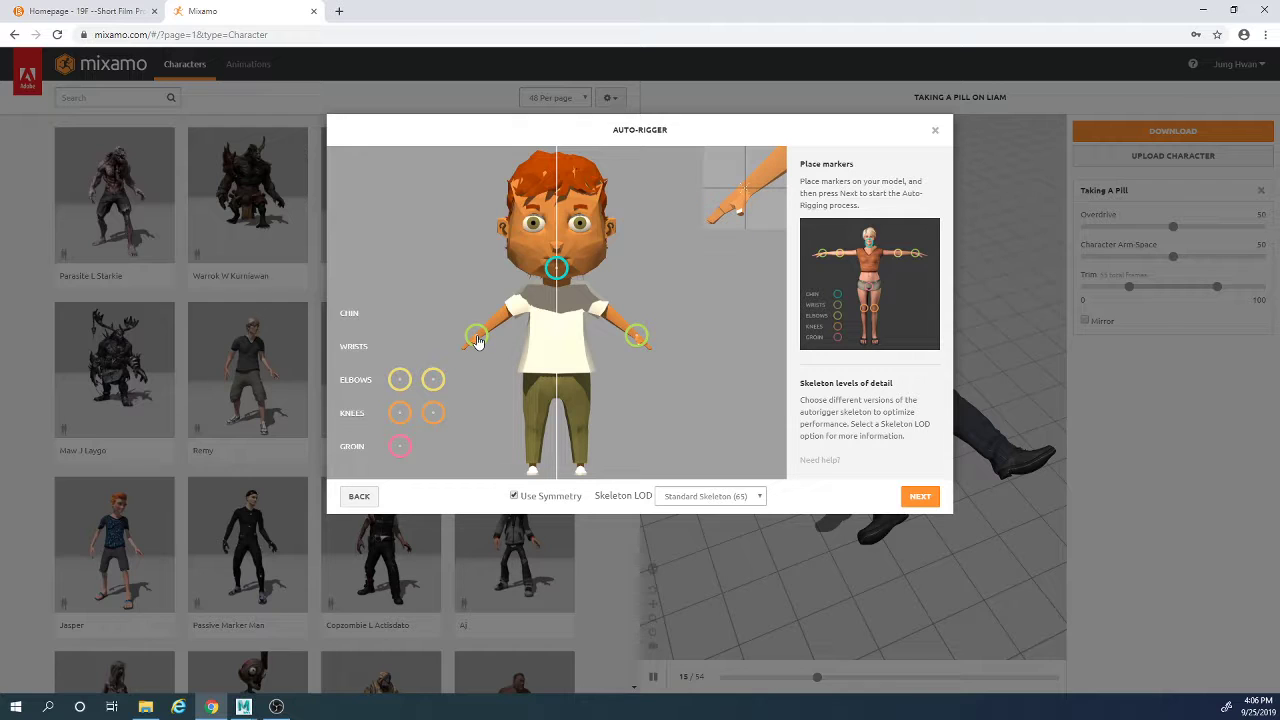
pyautogui.moveTo(400, 380); pyautogui.dragTo(503, 320)
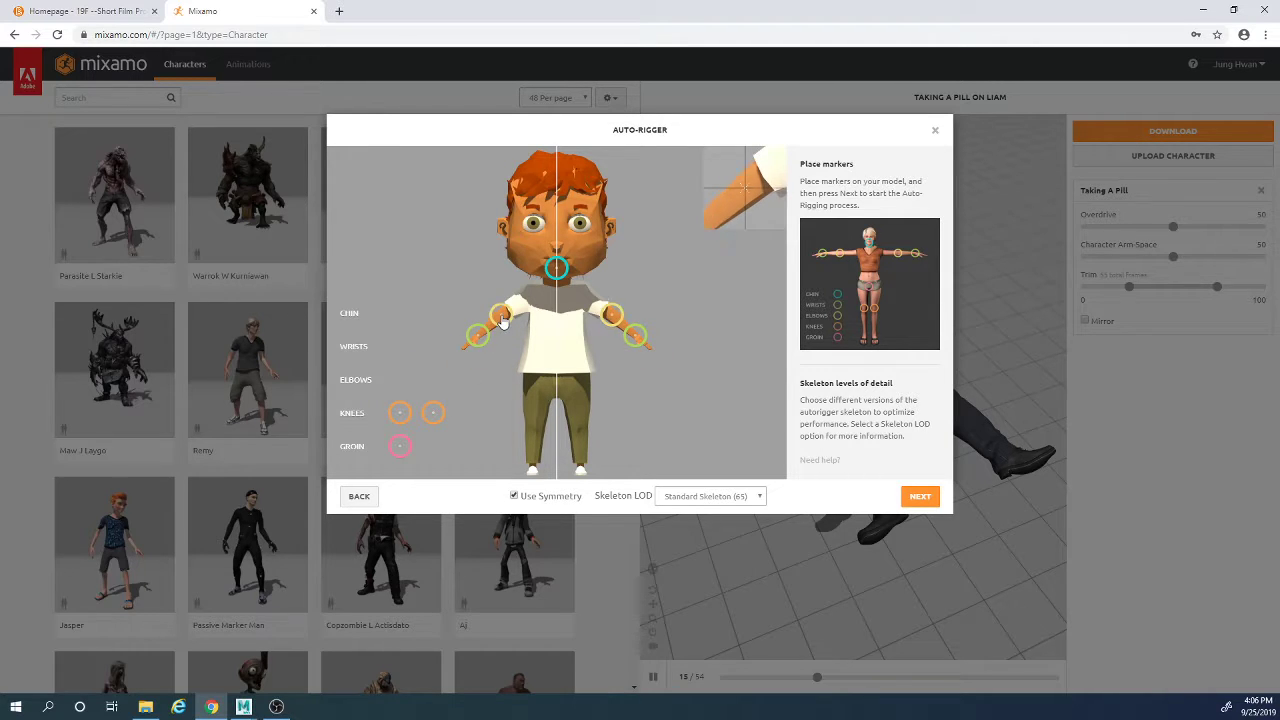
pyautogui.moveTo(399, 413); pyautogui.dragTo(537, 434)
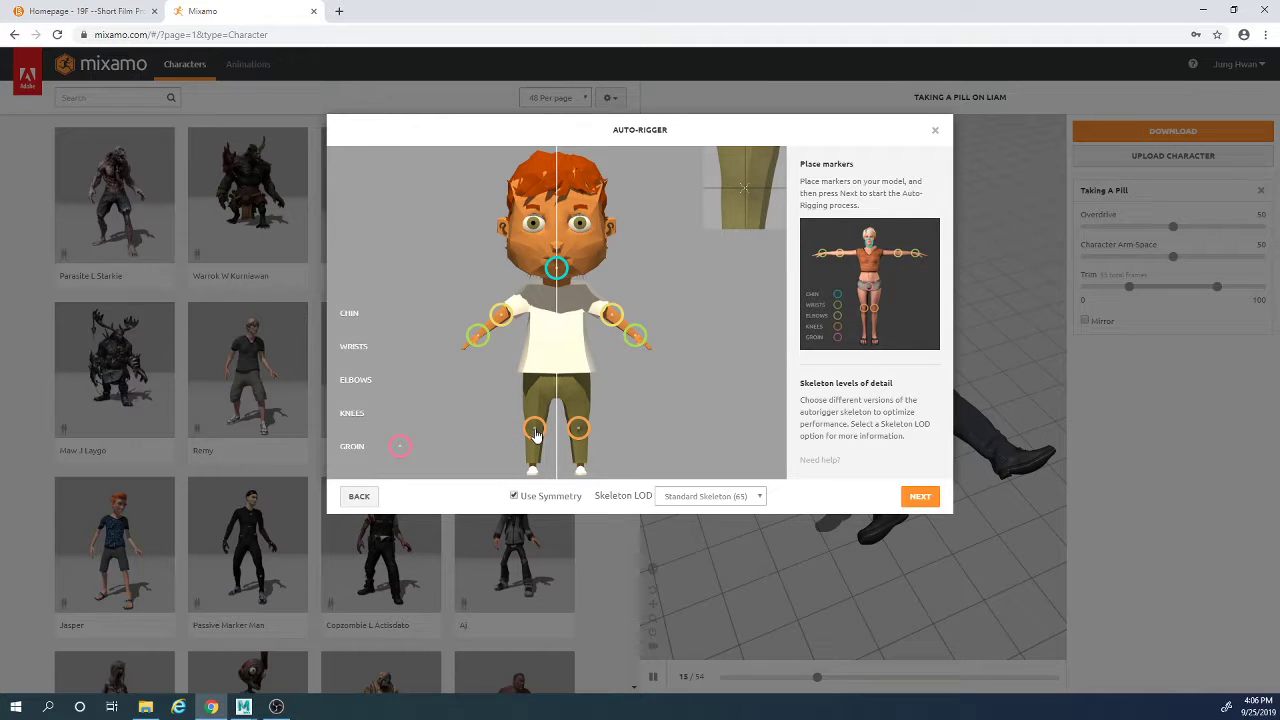
pyautogui.moveTo(400, 447); pyautogui.dragTo(557, 393)
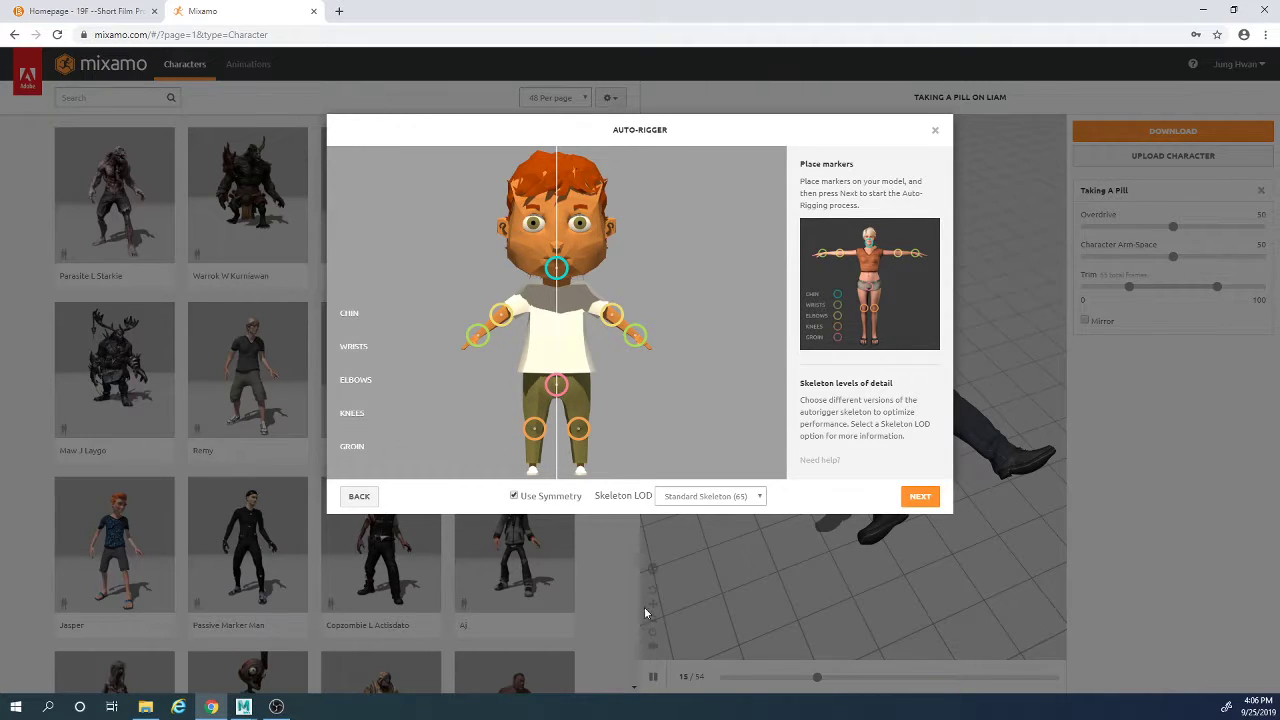
# Step: Auto-rig the character with the Standard Skeleton (65) level of detail and accept the result as the new character
pyautogui.click(758, 498)
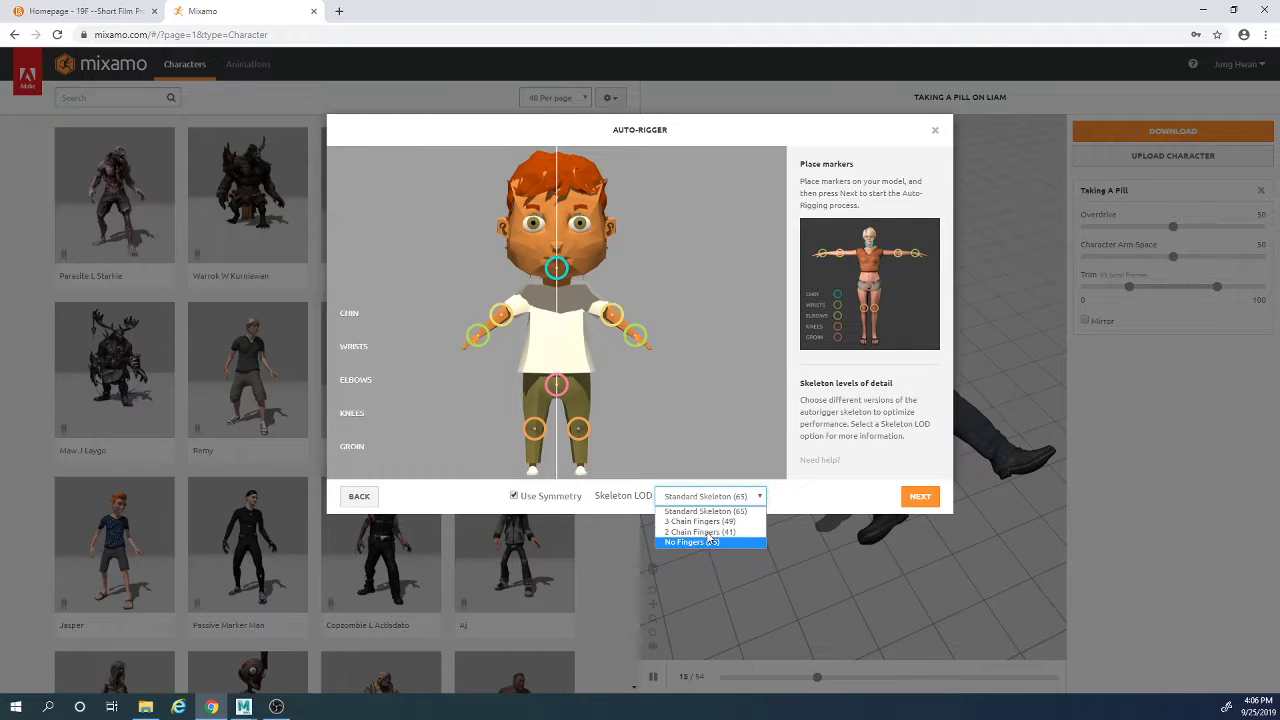
pyautogui.click(726, 512)
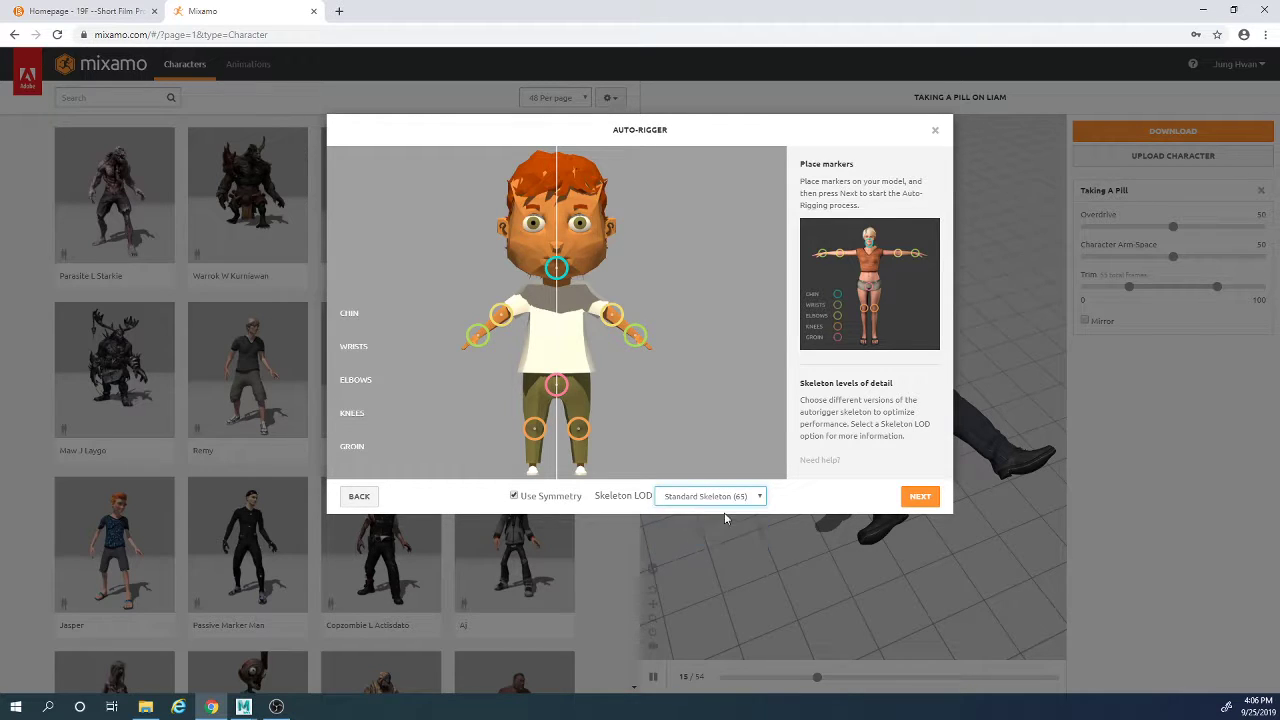
pyautogui.click(902, 498)
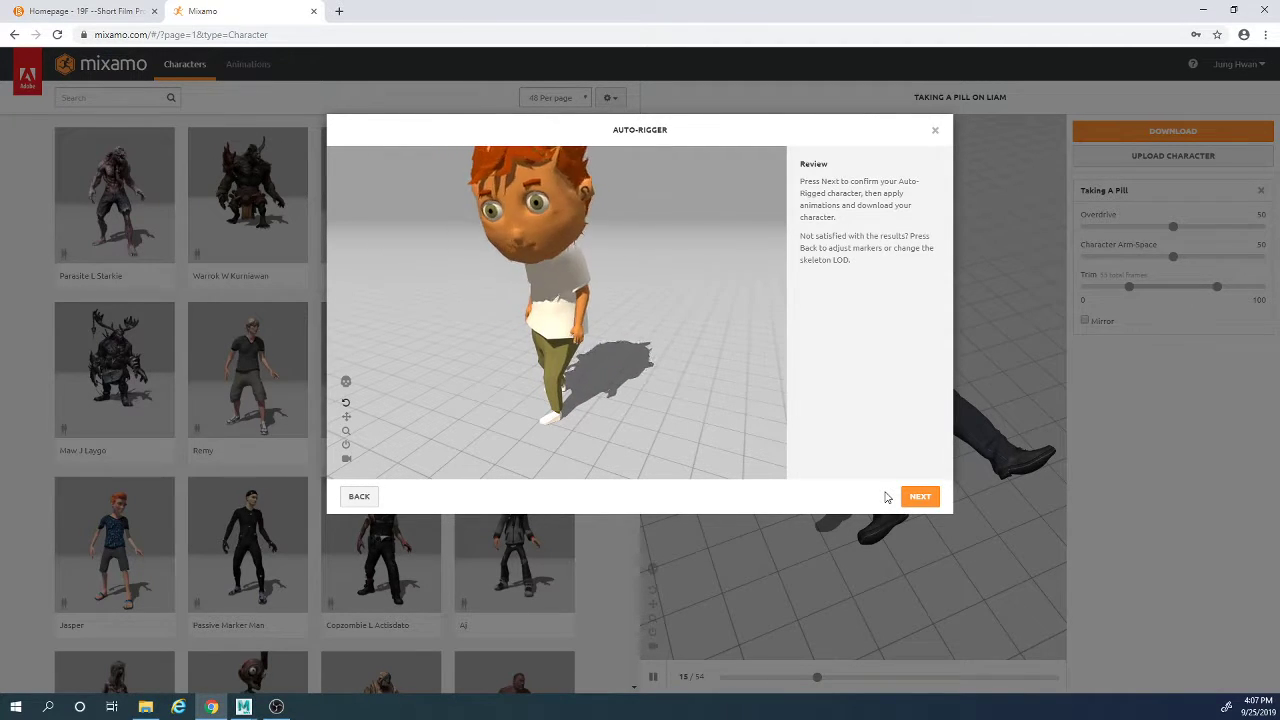
pyautogui.click(916, 497)
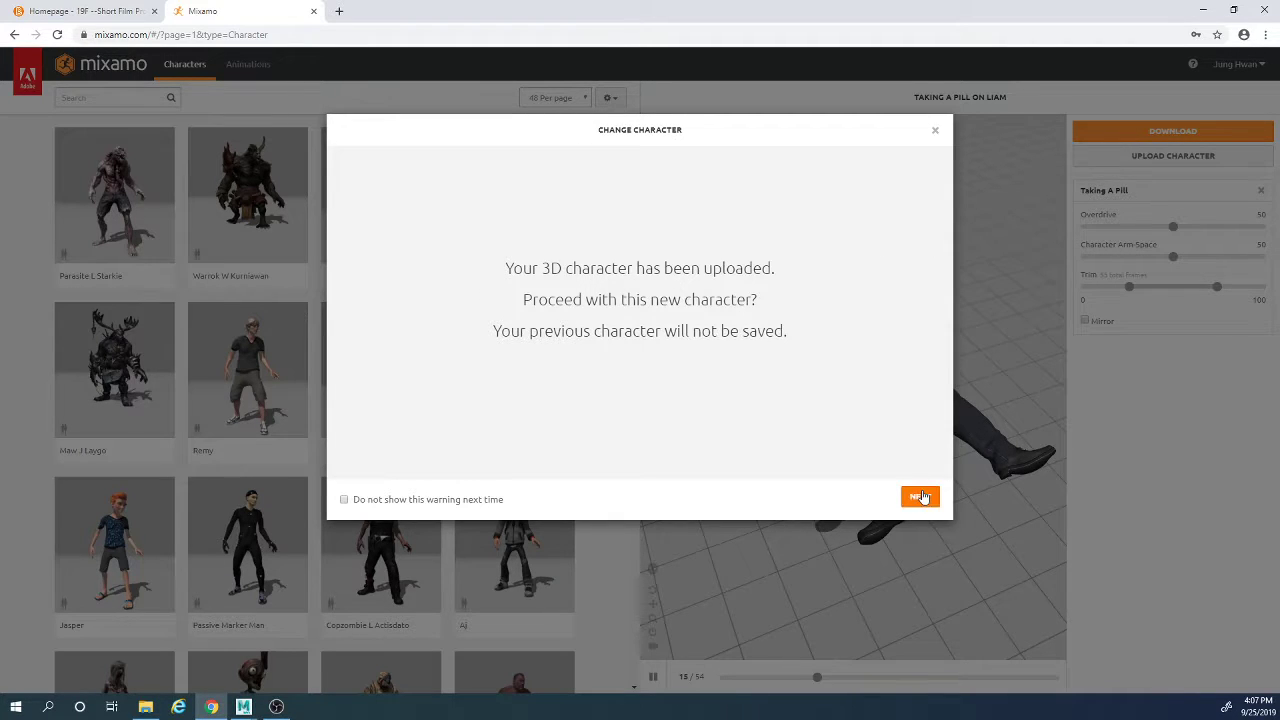
pyautogui.click(920, 497)
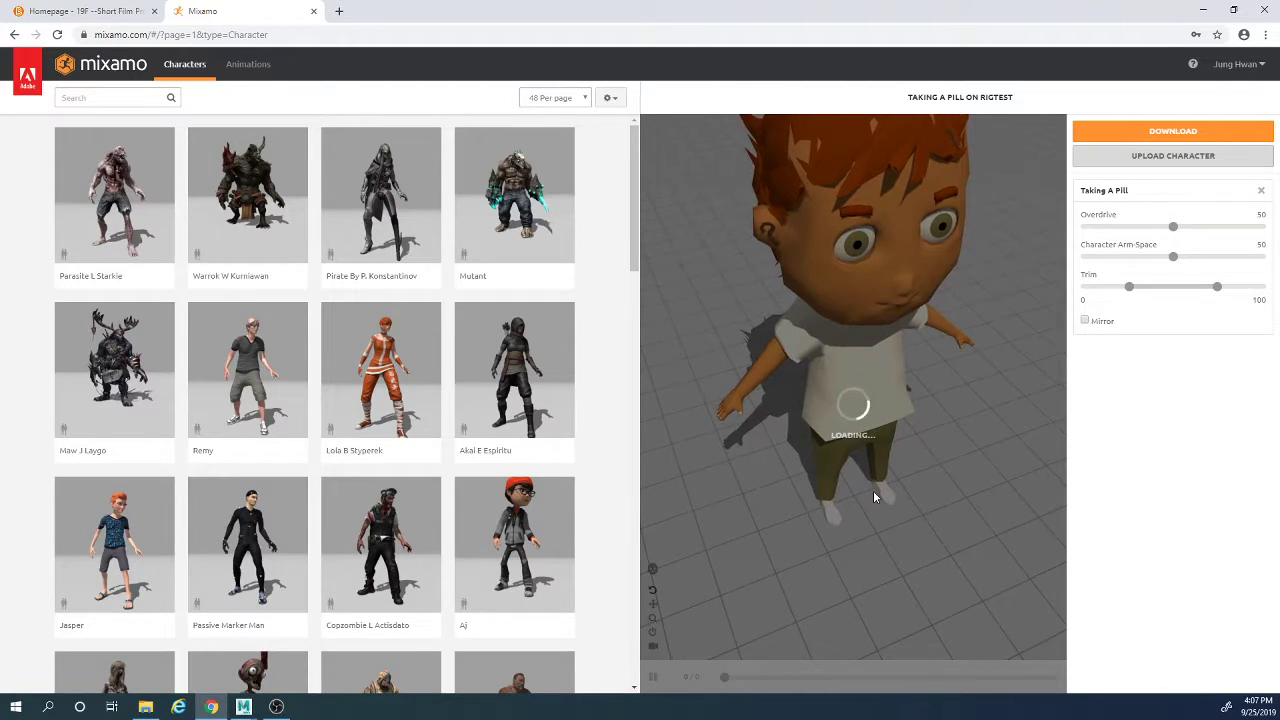
# Step: Preview the Jumping animation and the blue figure's Samba Dancing animation on the rigged character
pyautogui.click(248, 66)
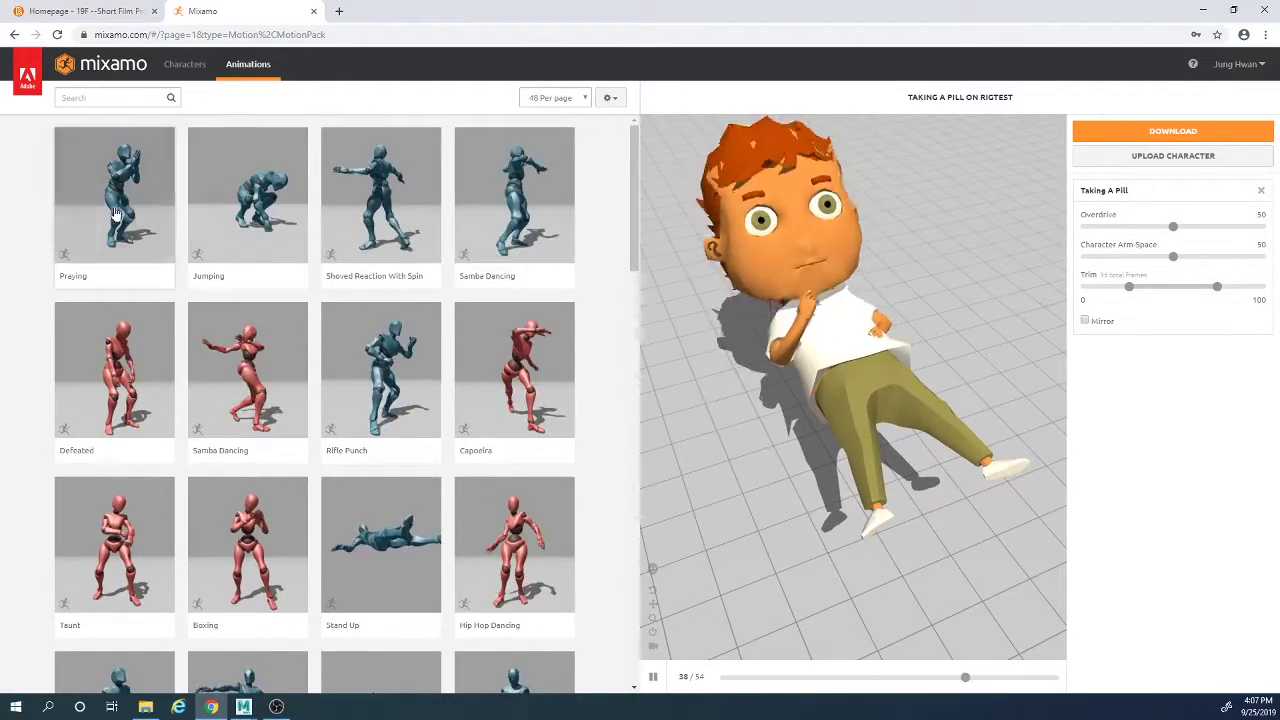
pyautogui.click(247, 195)
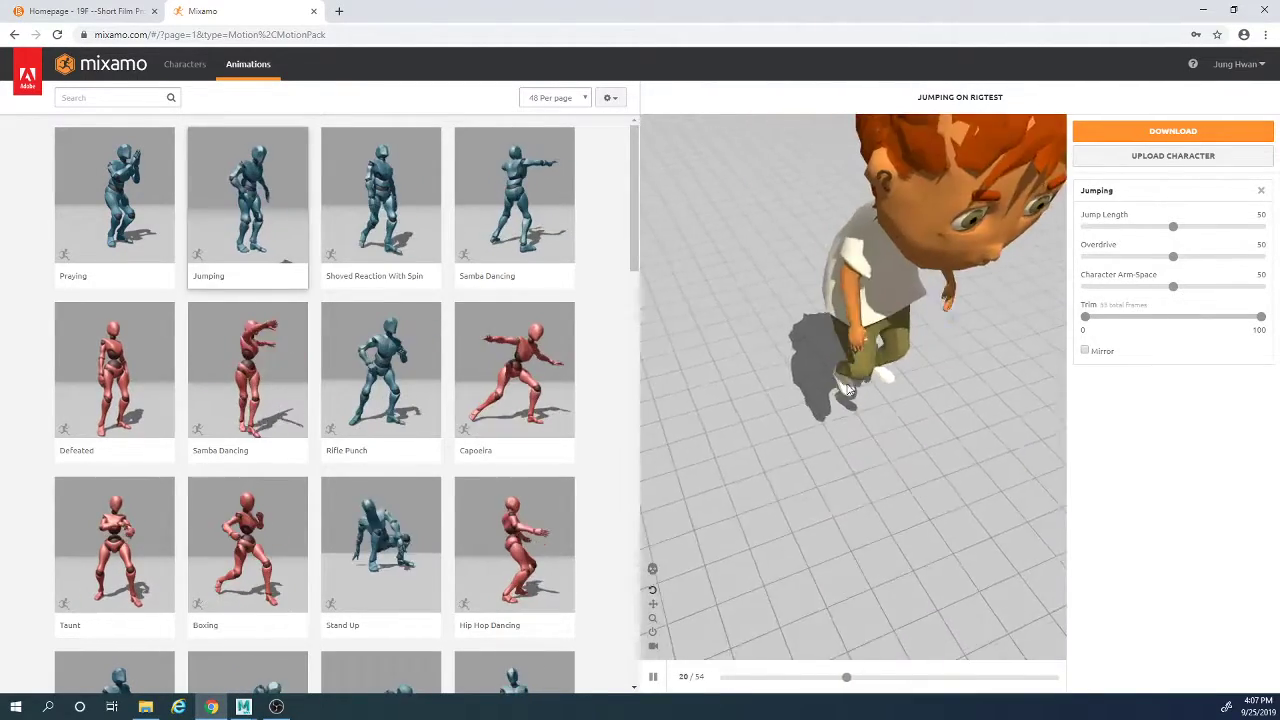
pyautogui.moveTo(864, 504); pyautogui.dragTo(897, 460)
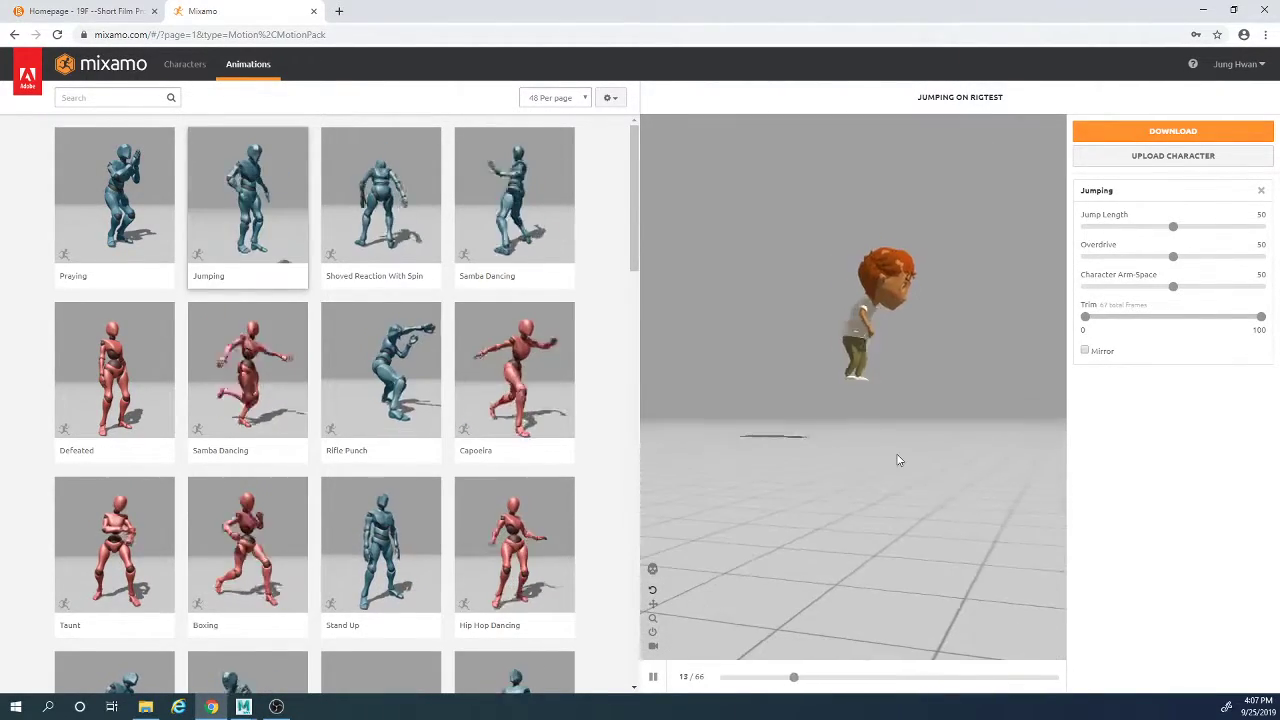
pyautogui.click(514, 195)
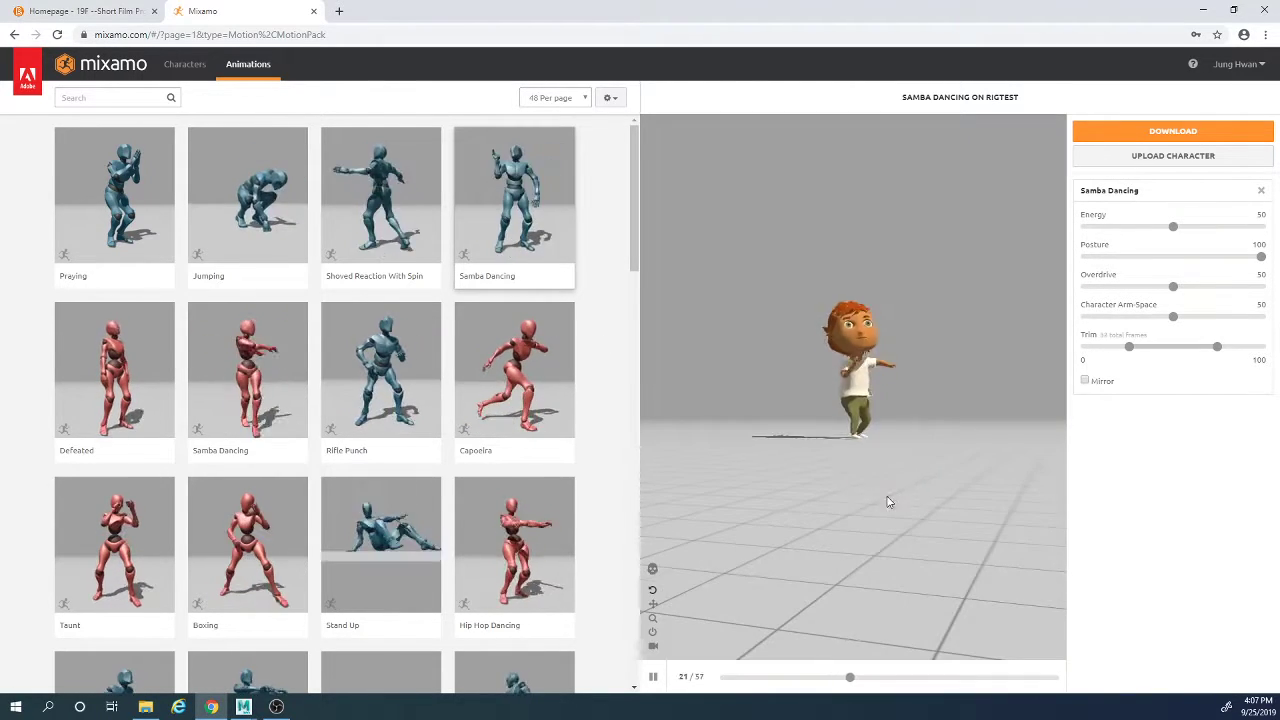
pyautogui.scroll(5, 875, 447)
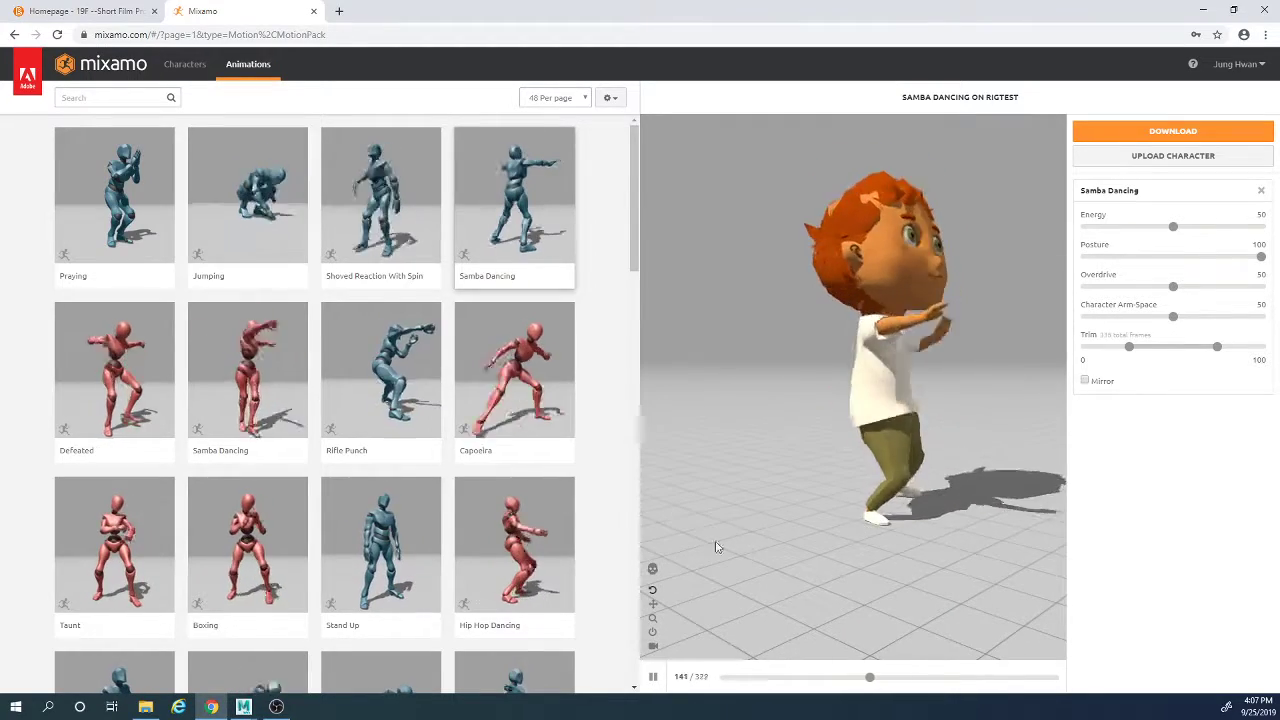
# Step: Preview the Capoeira and Rifle Punch animations on the rigged character
pyautogui.click(522, 405)
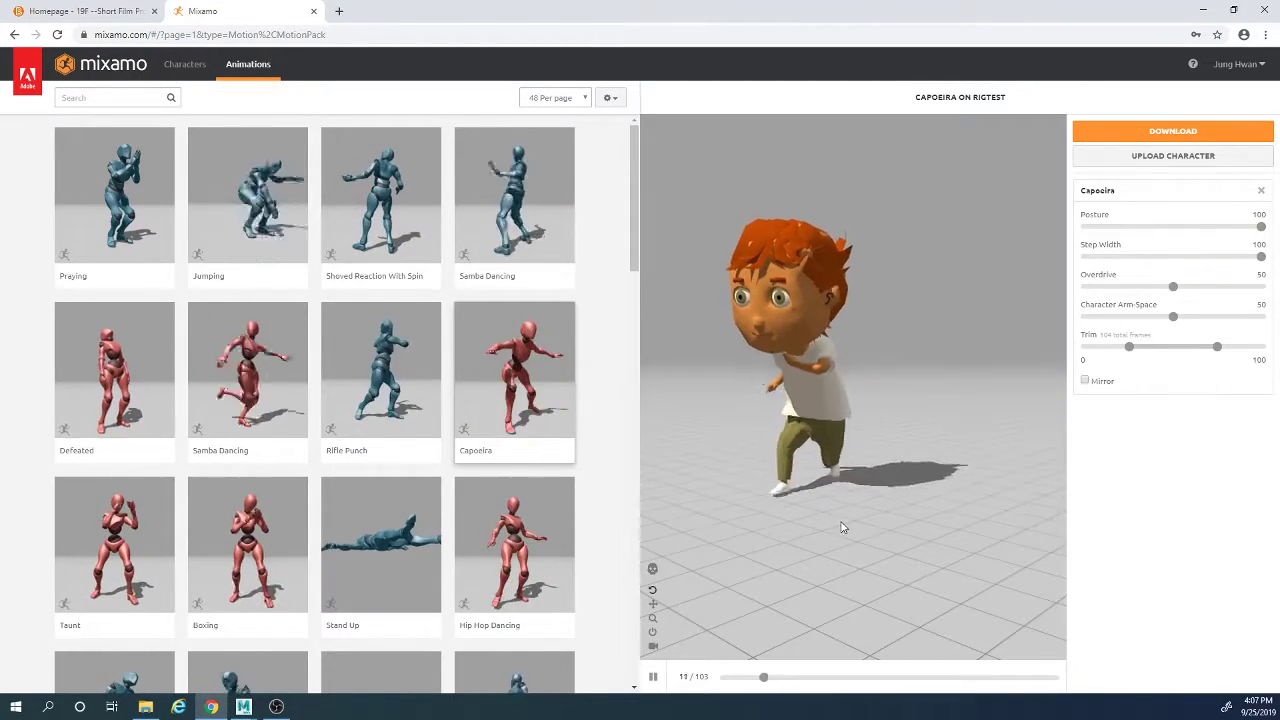
pyautogui.moveTo(871, 531); pyautogui.dragTo(757, 557)
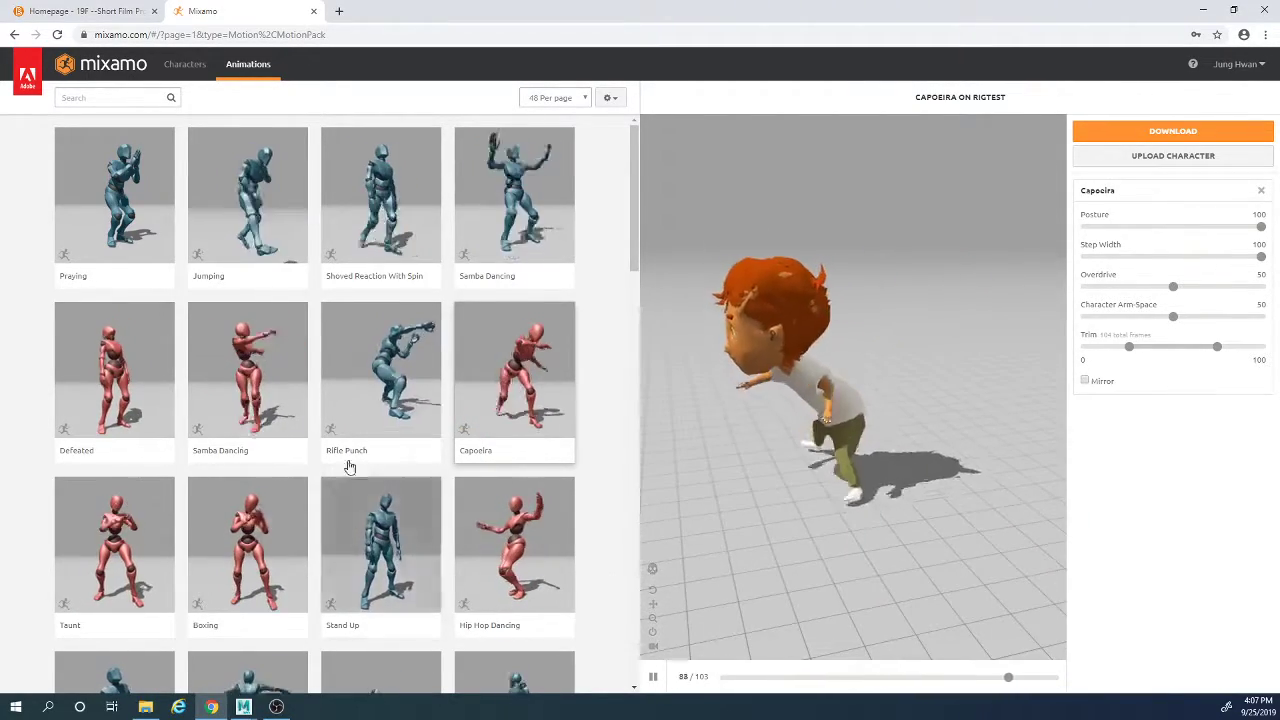
pyautogui.click(366, 399)
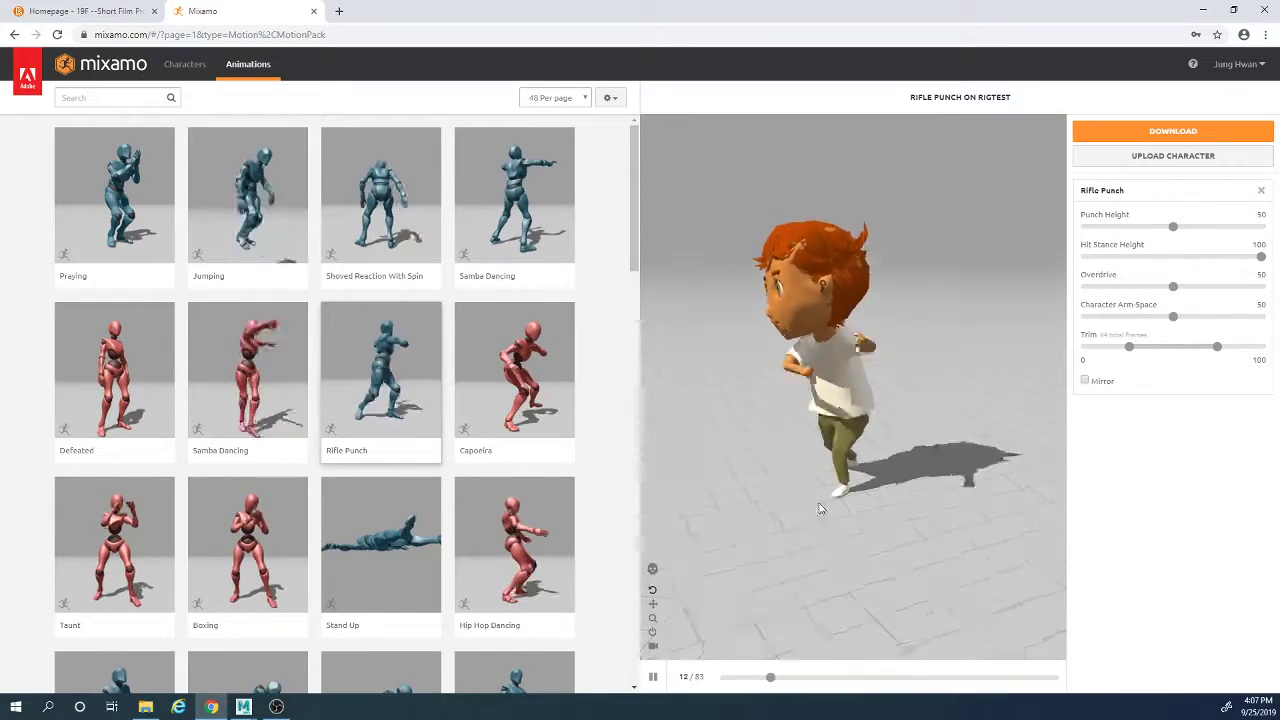
# Step: Apply the red figure's Samba Dancing animation and set its Overdrive to 74 and Energy to 68
pyautogui.click(265, 442)
pyautogui.moveTo(851, 555); pyautogui.dragTo(933, 536)
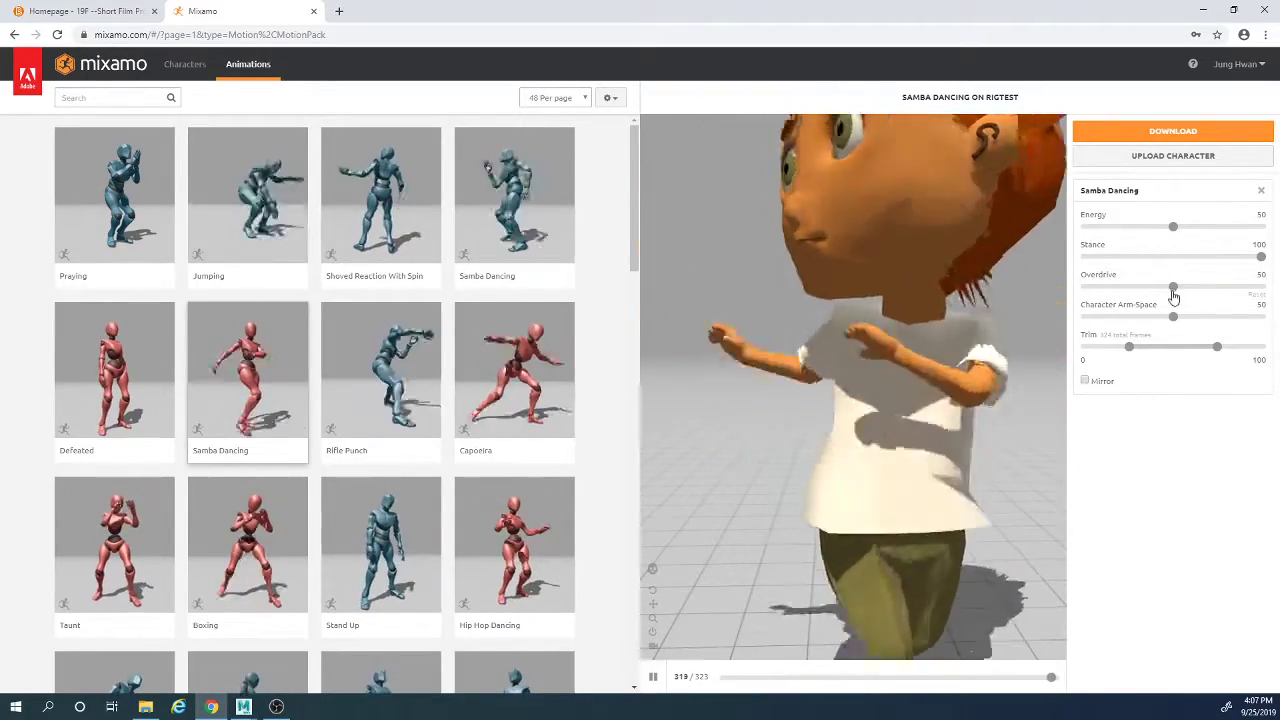
pyautogui.moveTo(1173, 286); pyautogui.dragTo(1215, 287)
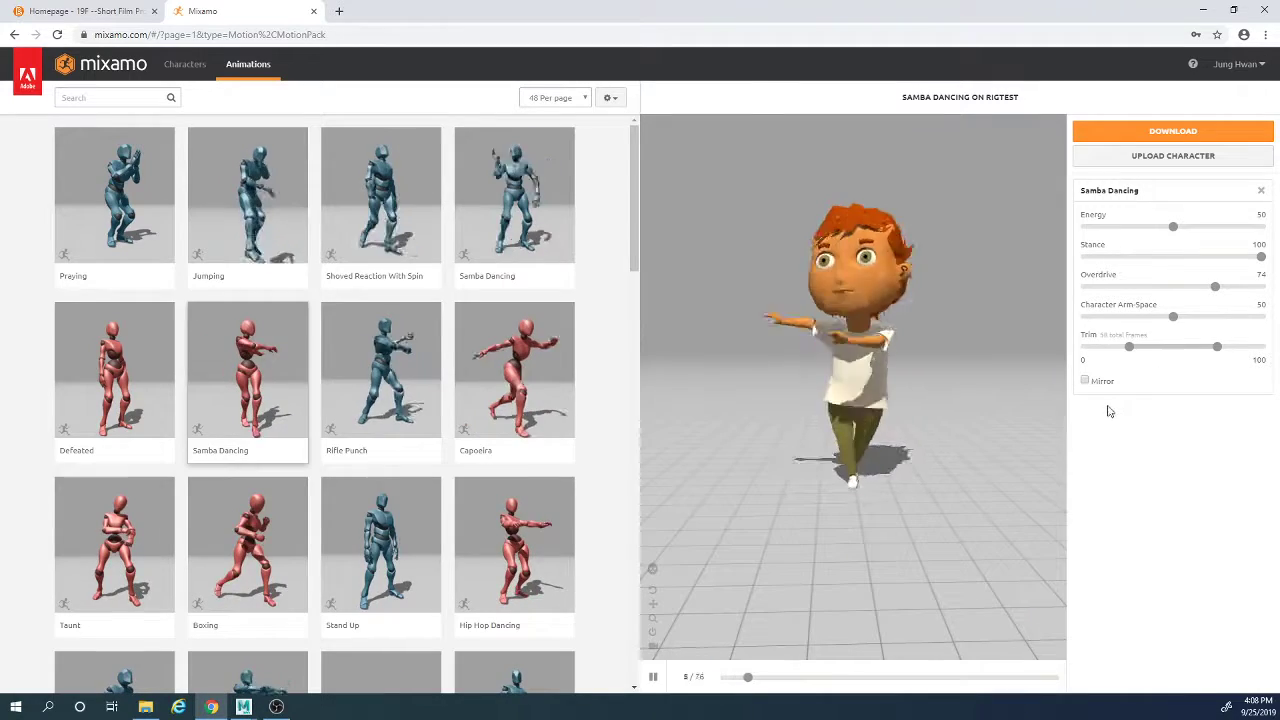
pyautogui.moveTo(1172, 228); pyautogui.dragTo(1205, 228)
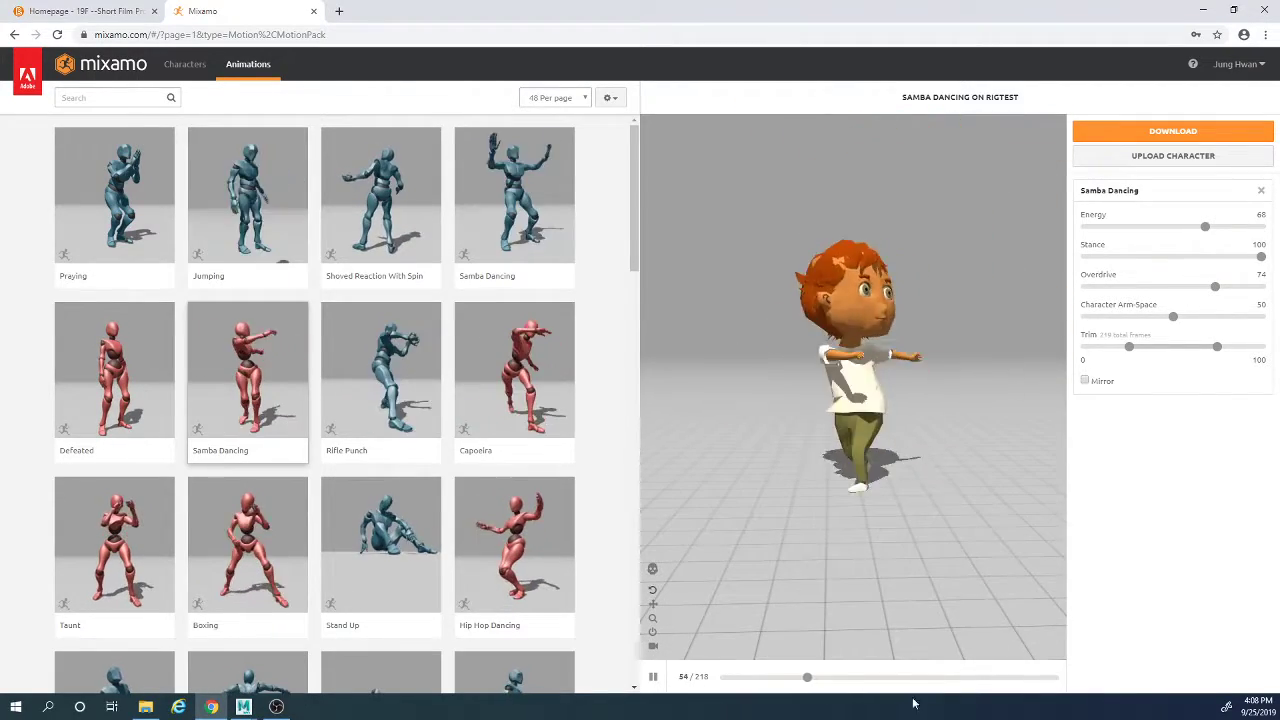
# Step: Return to the character library and remove the Samba Dancing animation from the RigTest character
pyautogui.click(185, 64)
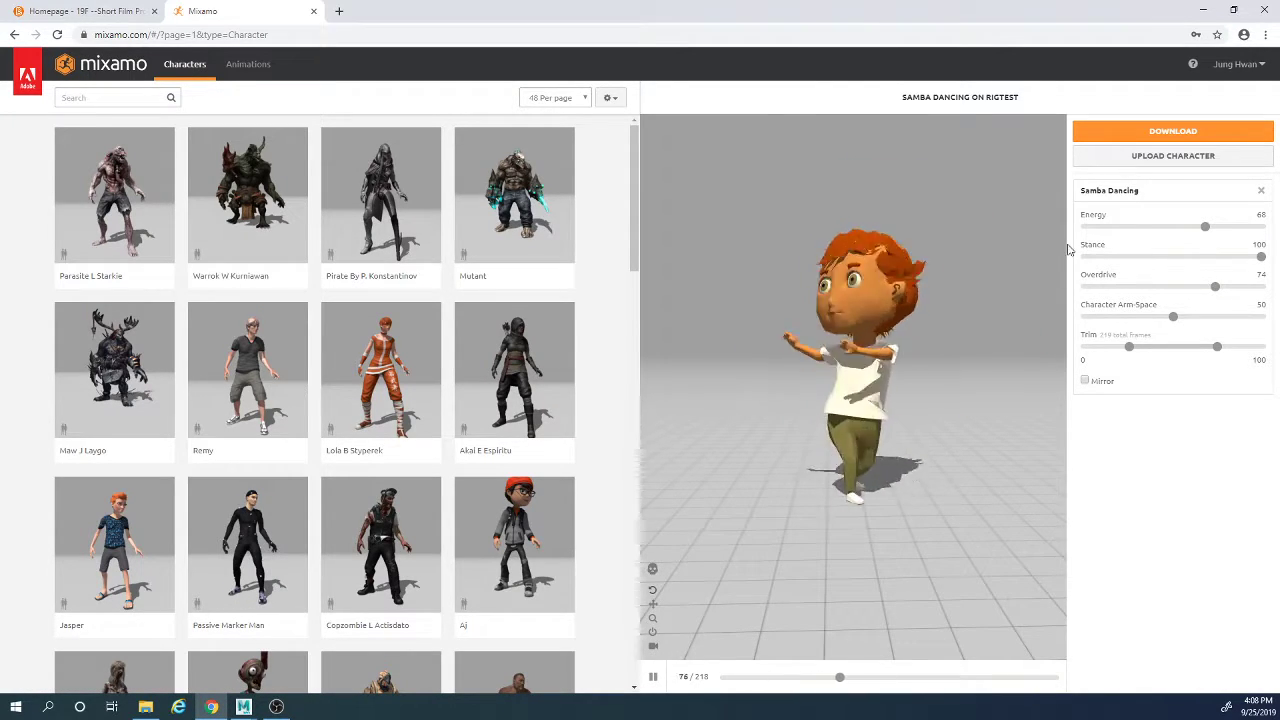
pyautogui.click(1263, 192)
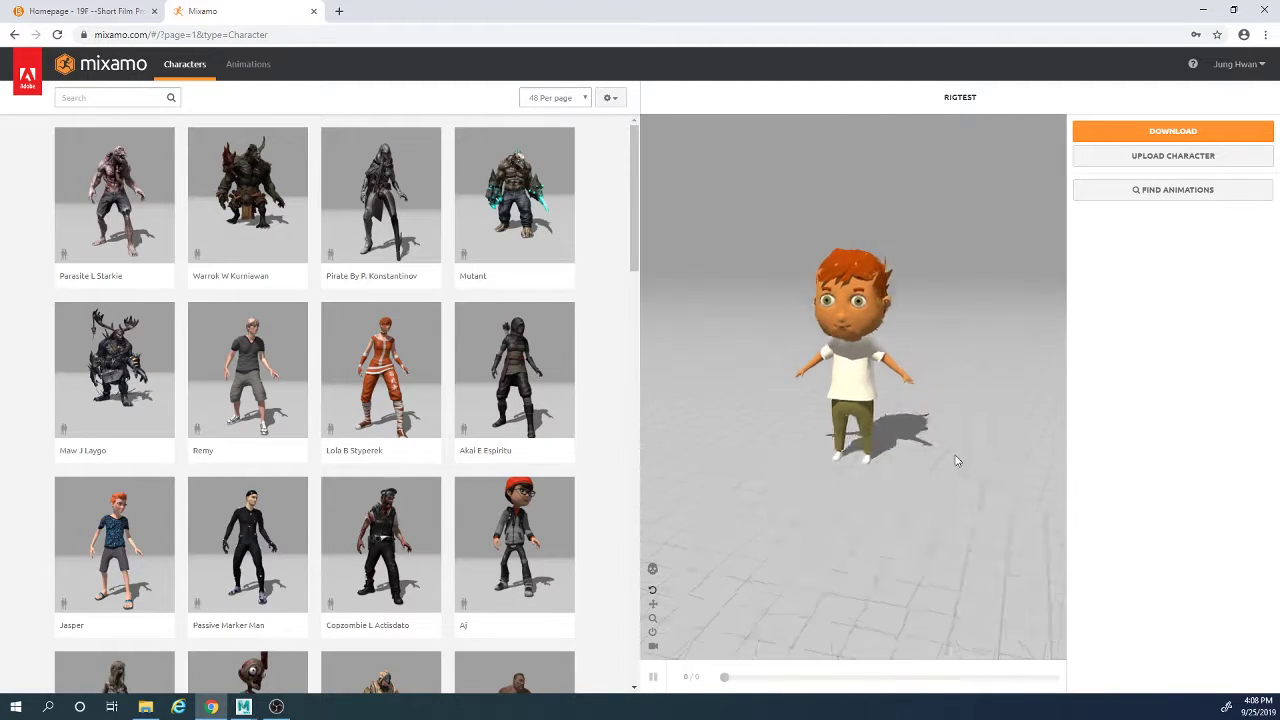
# Step: Download the RigTest character with the format FBX(.fbx) and the pose Original Pose(.fbx)
pyautogui.click(1148, 138)
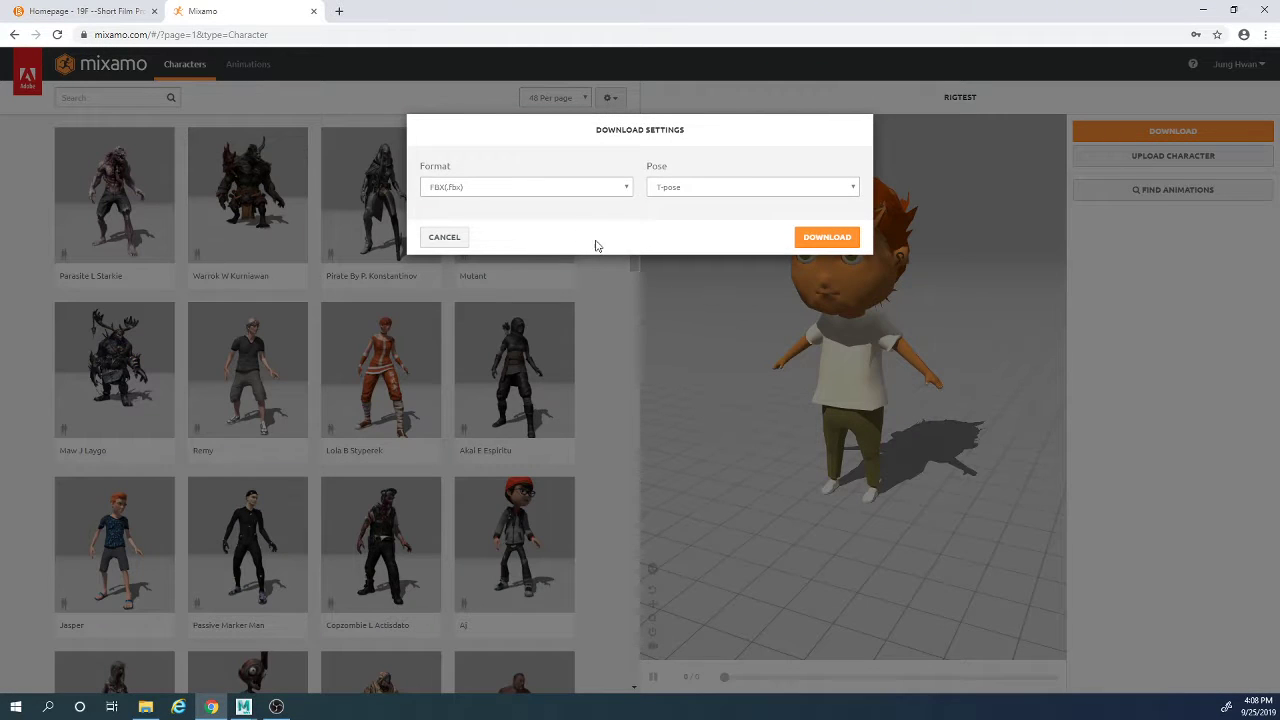
pyautogui.click(852, 187)
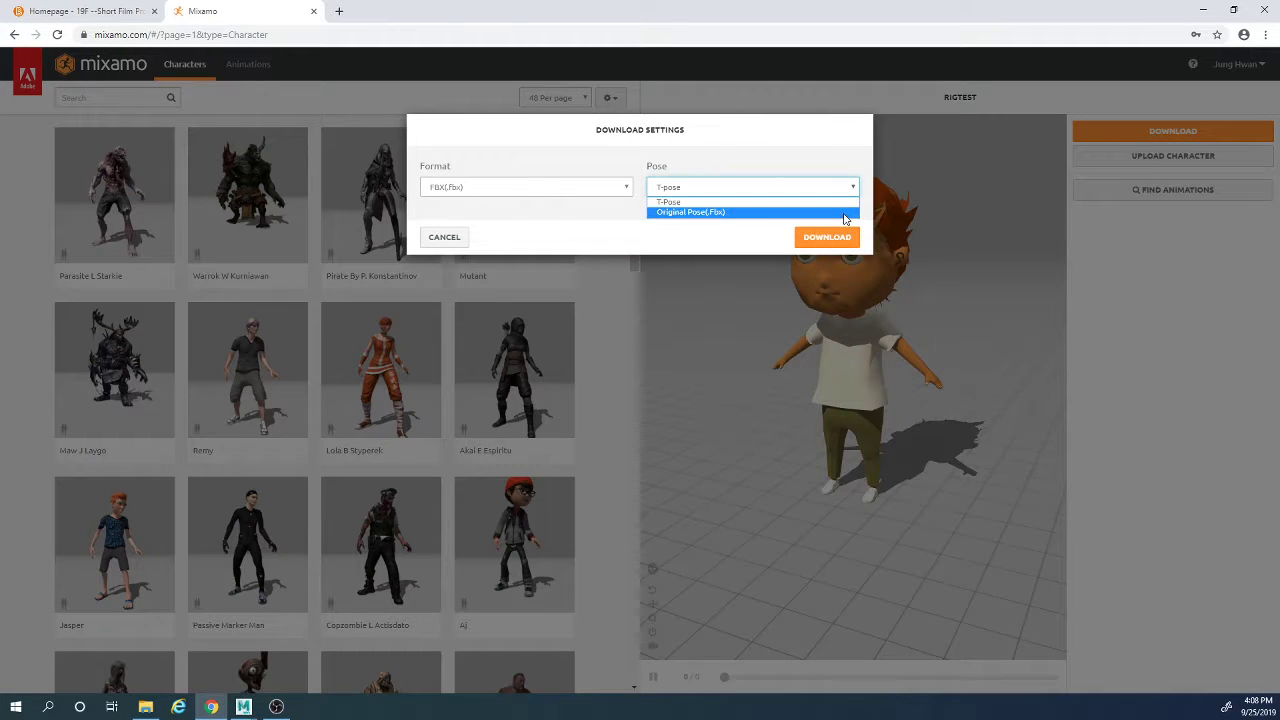
pyautogui.click(843, 215)
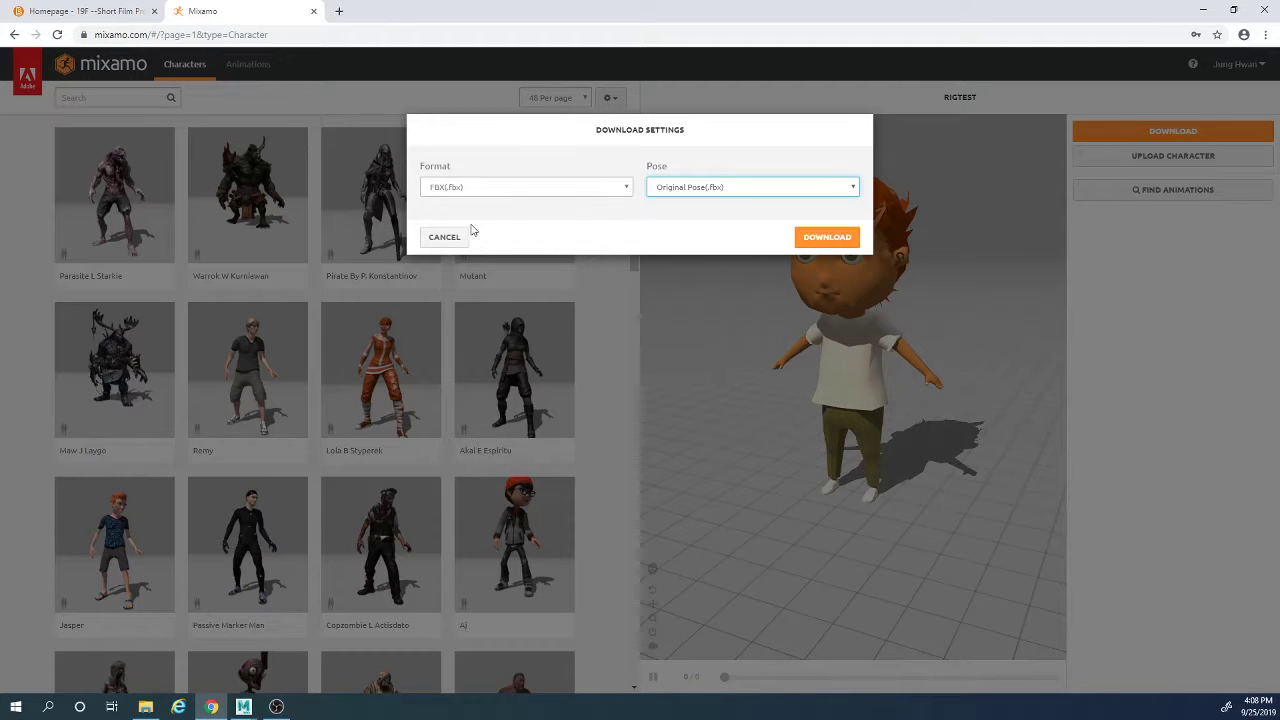
pyautogui.click(615, 189)
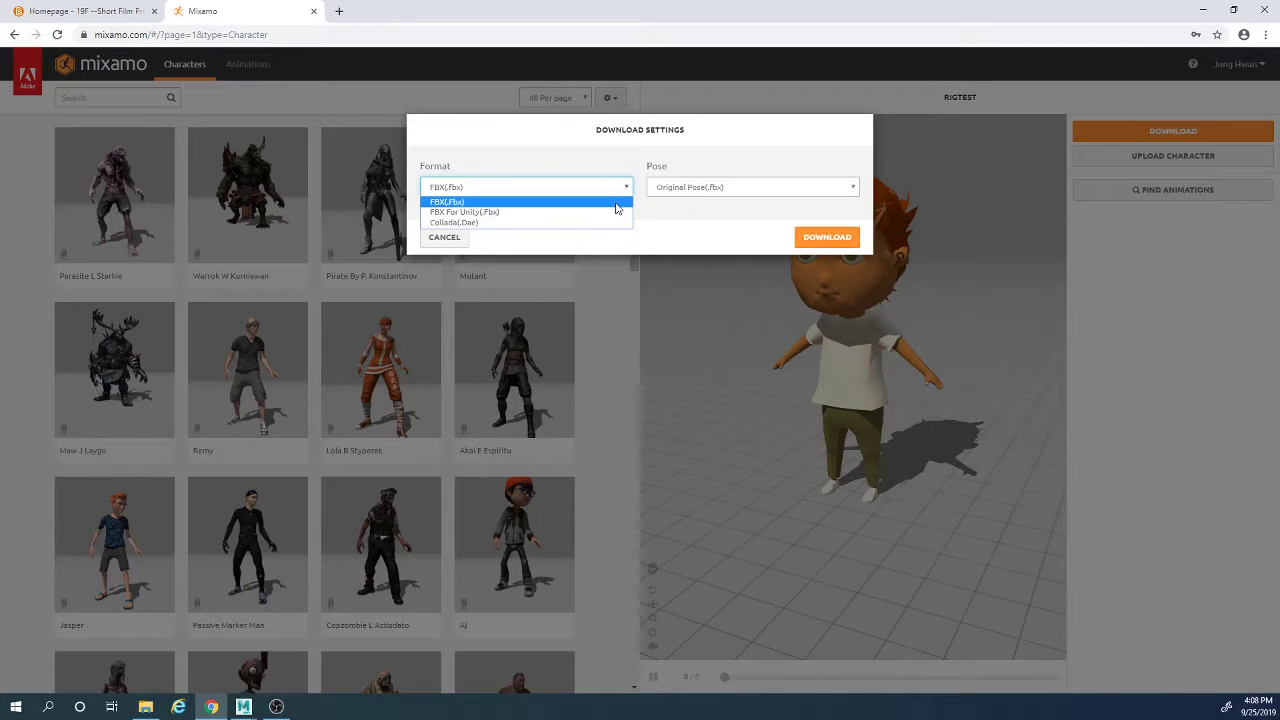
pyautogui.click(617, 203)
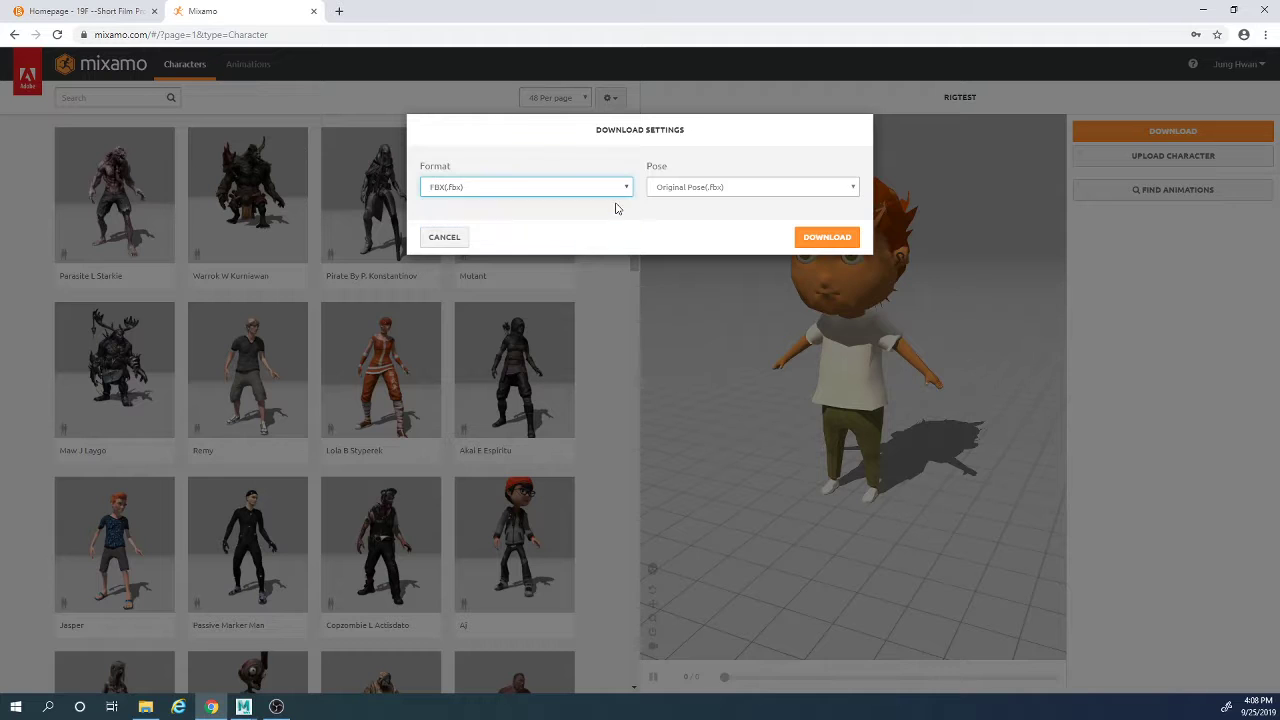
pyautogui.click(829, 238)
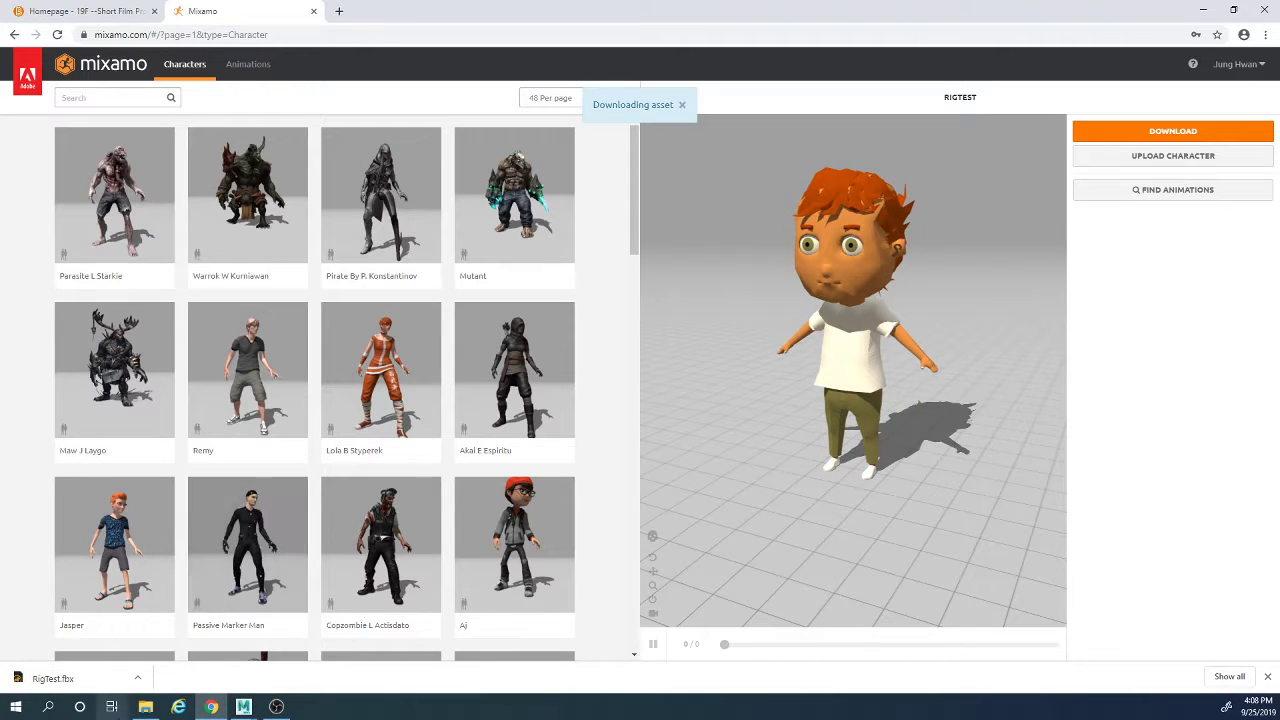
# Step: Show the downloaded RigTest.fbx in its folder and bring the folder window fully into view
pyautogui.click(137, 678)
pyautogui.click(197, 638)
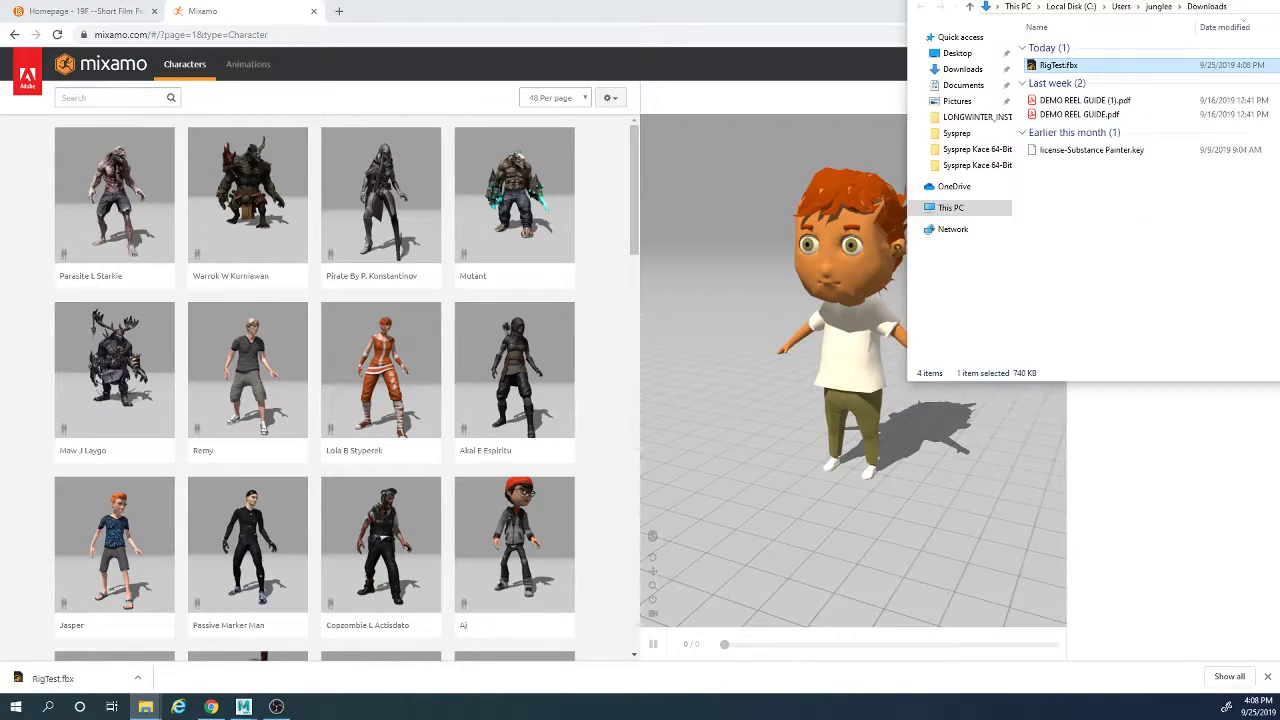
pyautogui.moveTo(1279, 0); pyautogui.dragTo(803, 235)
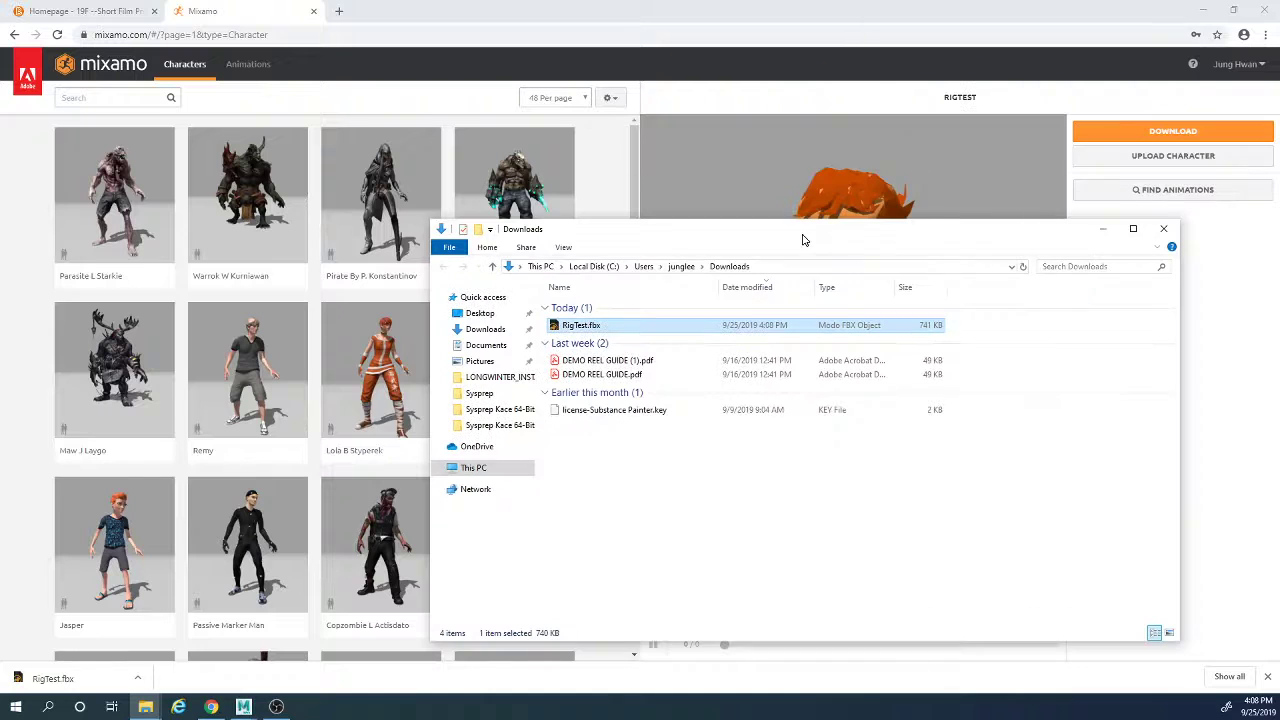
pyautogui.rightClick(600, 334)
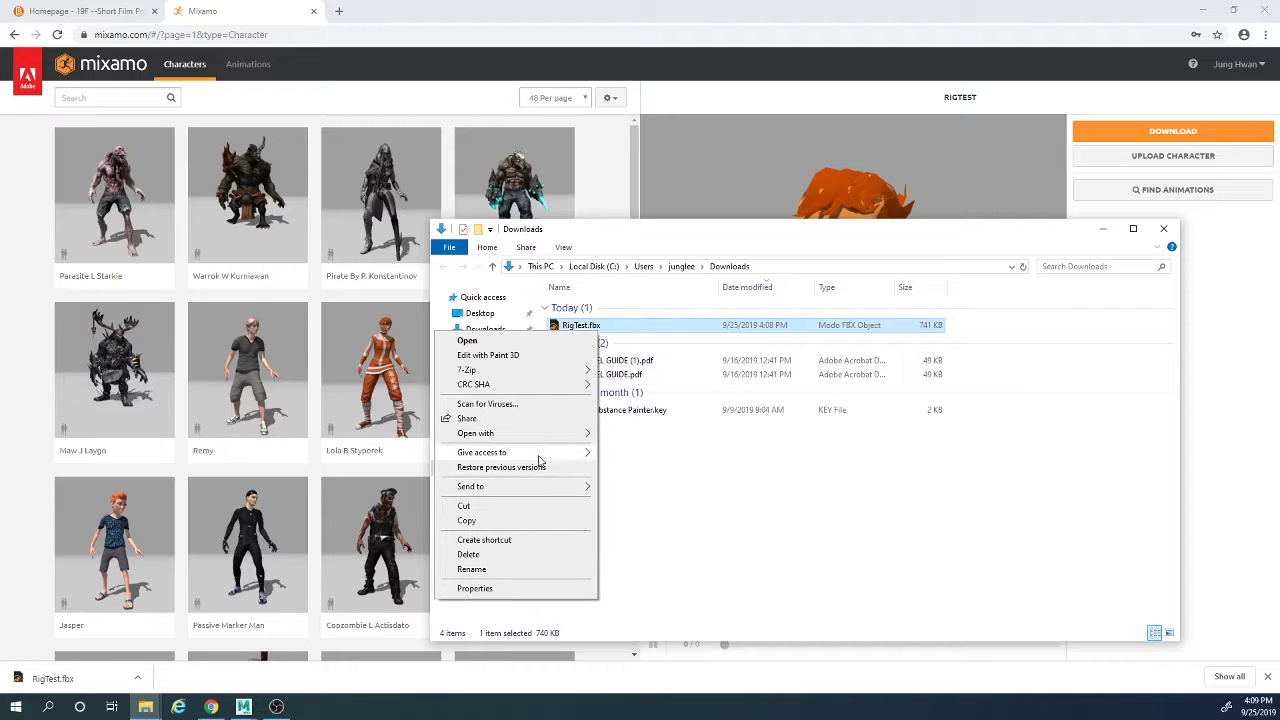
pyautogui.click(766, 523)
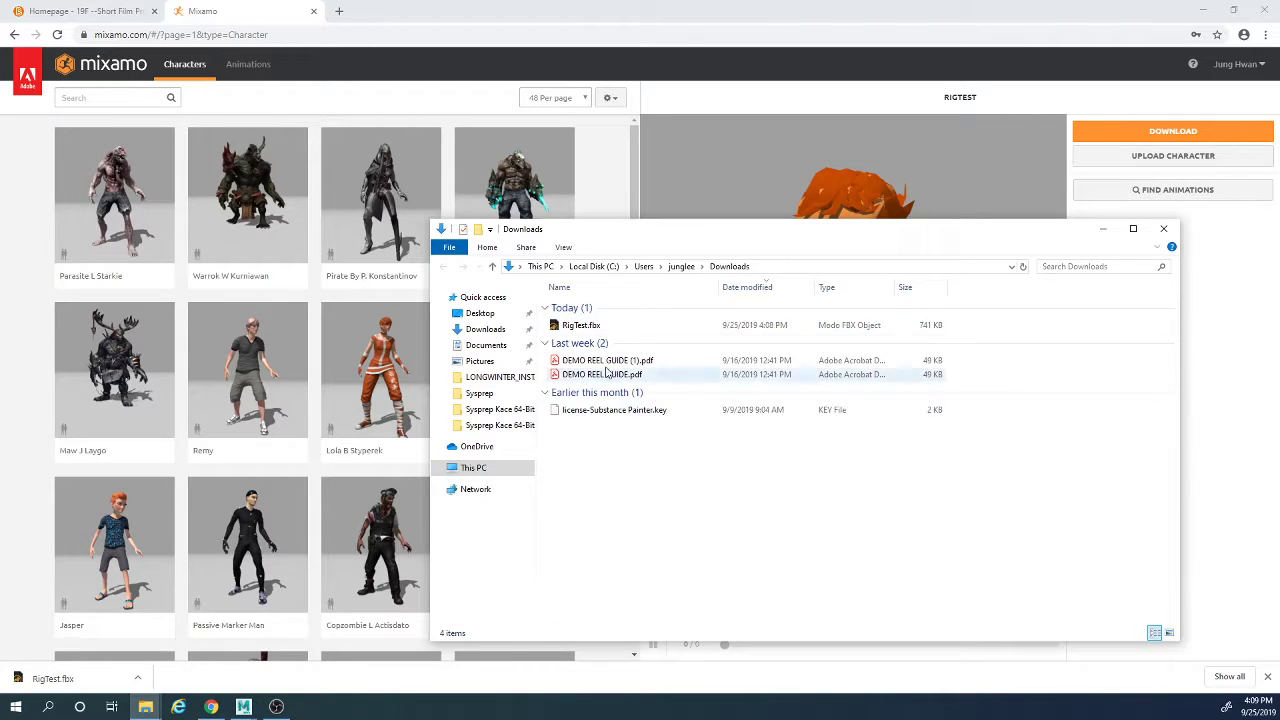
# Step: Copy RigTest.fbx from Downloads, check the Desktop folder, and minimize the file window without pasting the file
pyautogui.rightClick(583, 323)
pyautogui.click(533, 516)
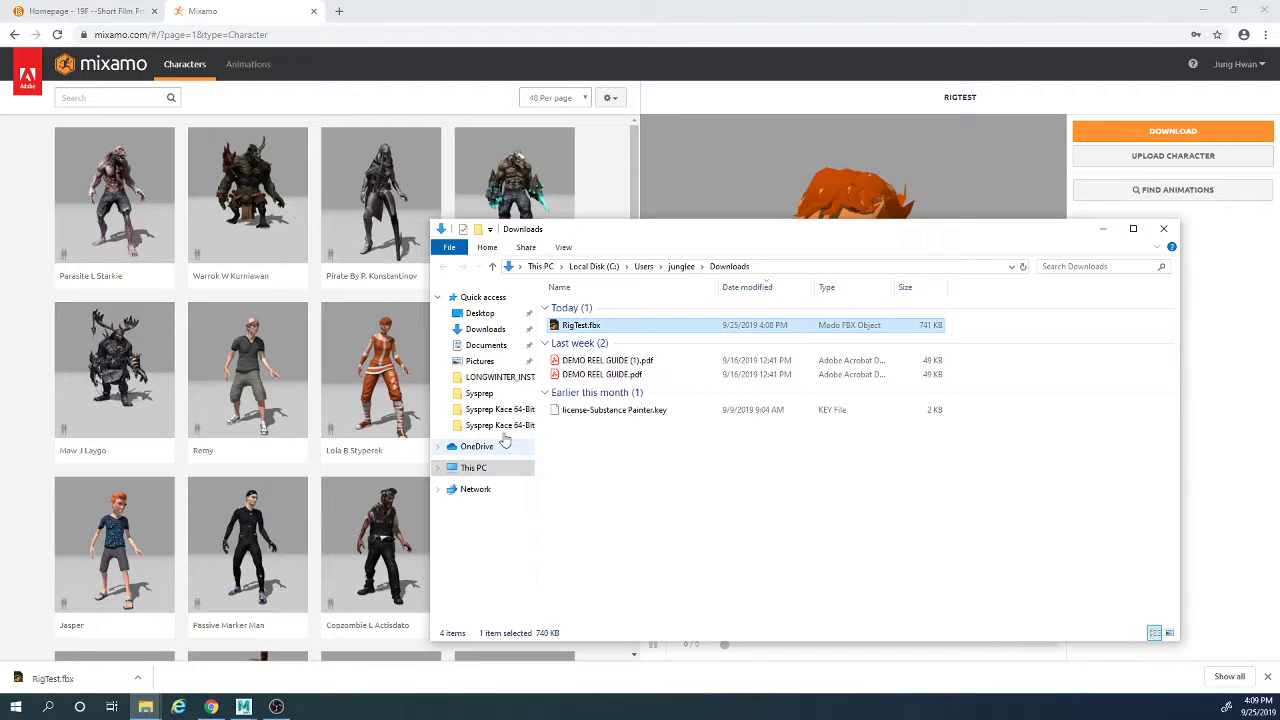
pyautogui.click(482, 313)
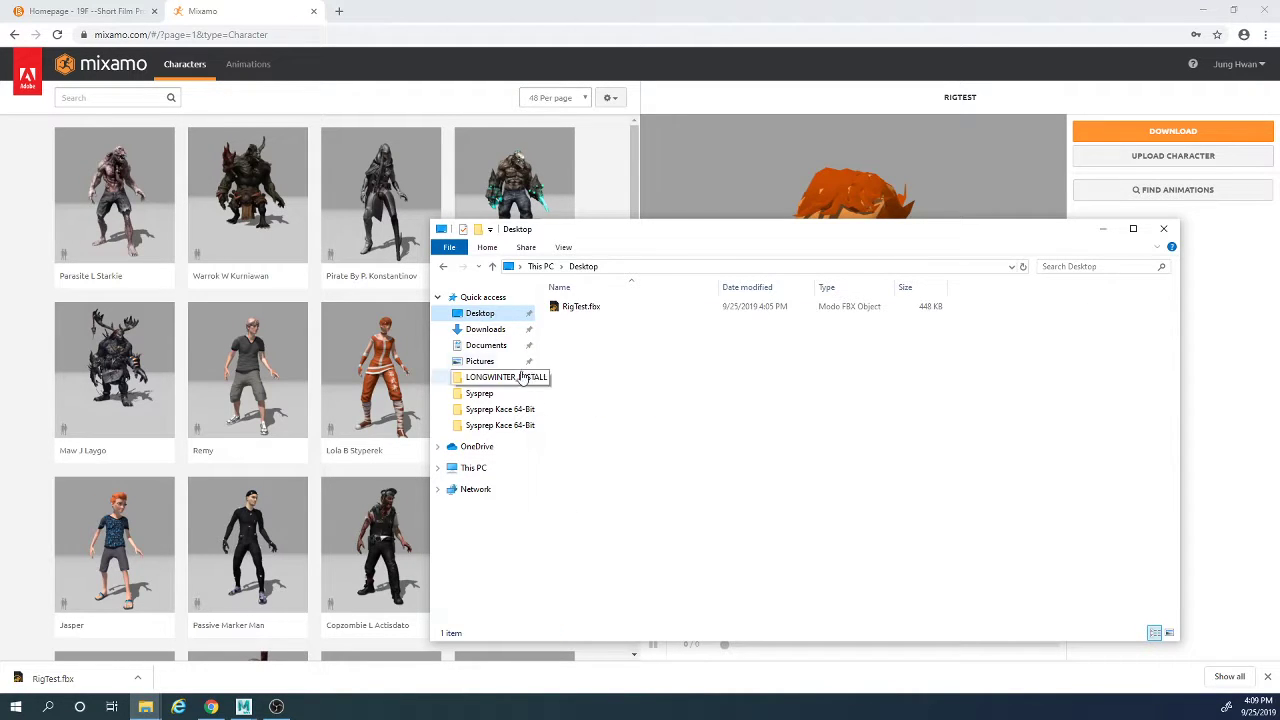
pyautogui.click(500, 330)
pyautogui.rightClick(610, 468)
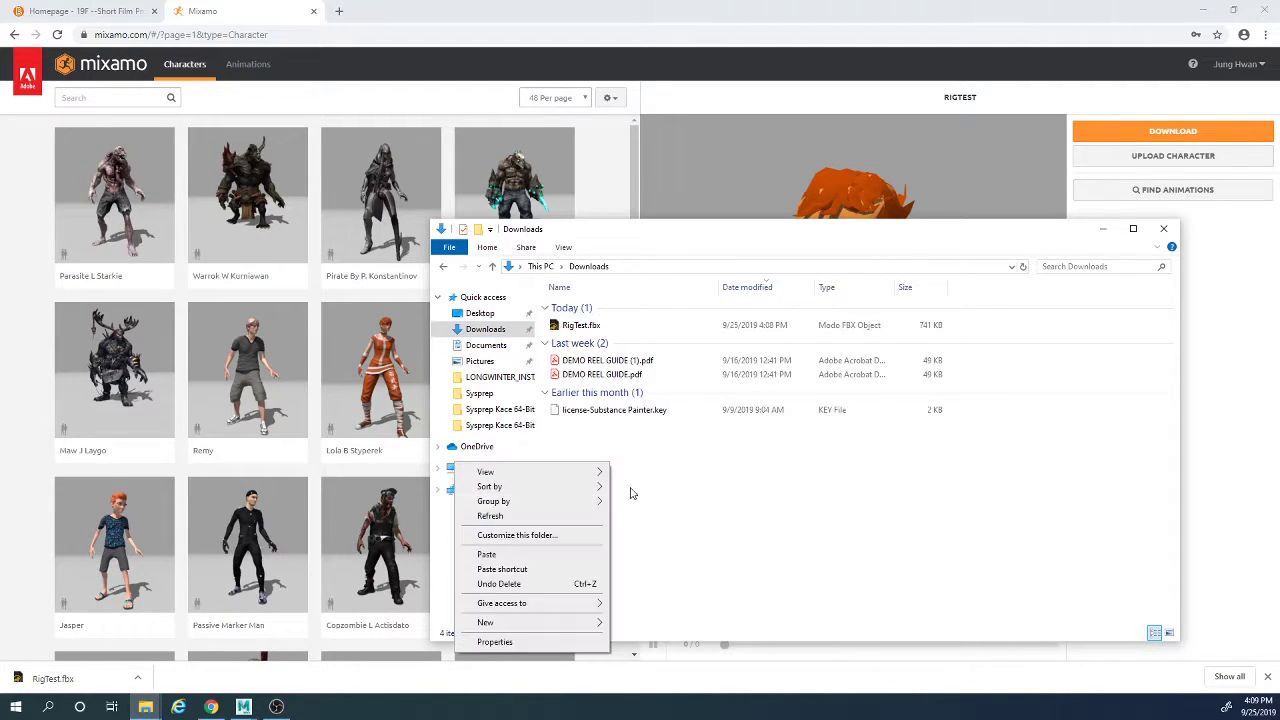
pyautogui.click(763, 500)
pyautogui.moveTo(788, 244); pyautogui.dragTo(876, 374)
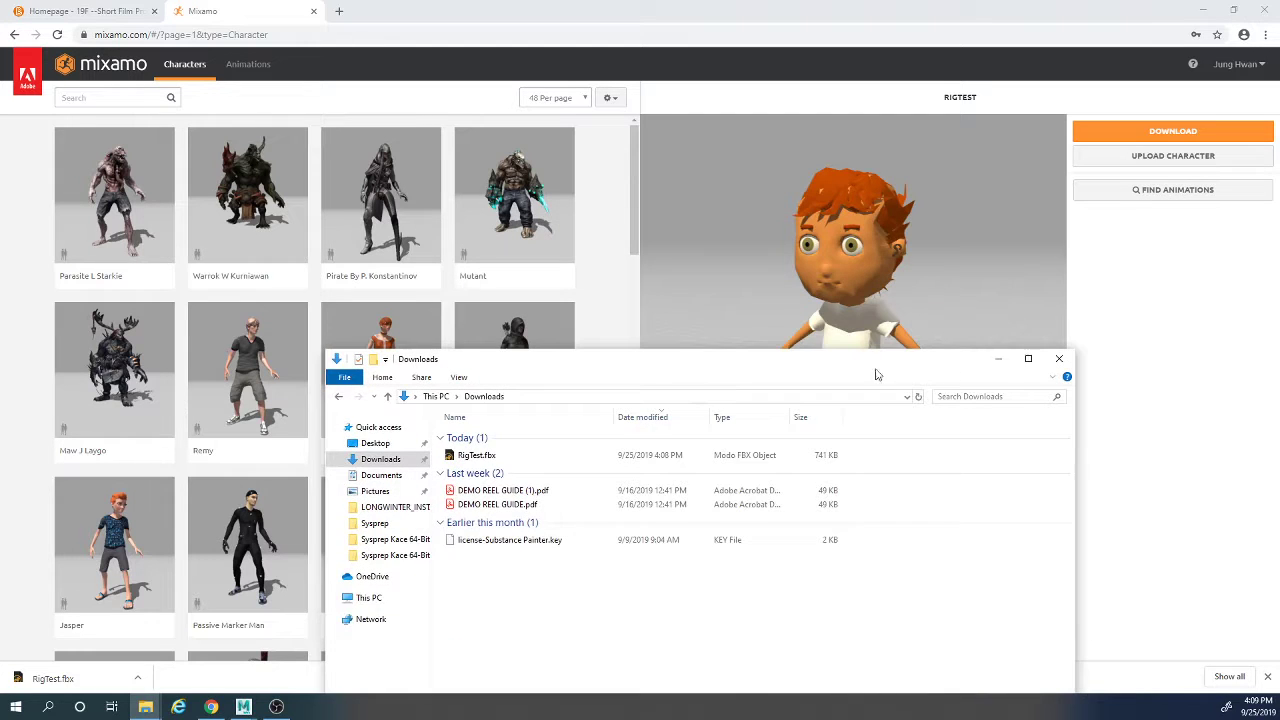
pyautogui.click(997, 364)
# Step: Switch to Maya and start a new empty scene
pyautogui.moveTo(243, 706)
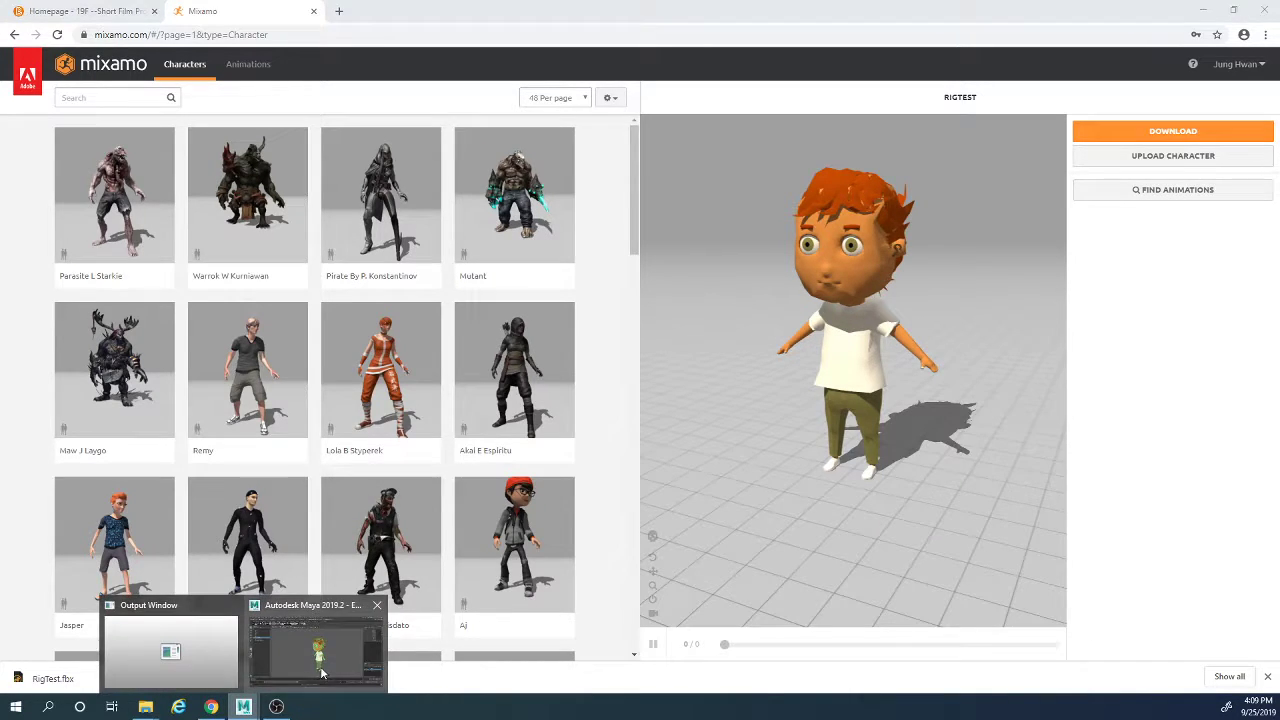
pyautogui.click(314, 640)
pyautogui.click(12, 22)
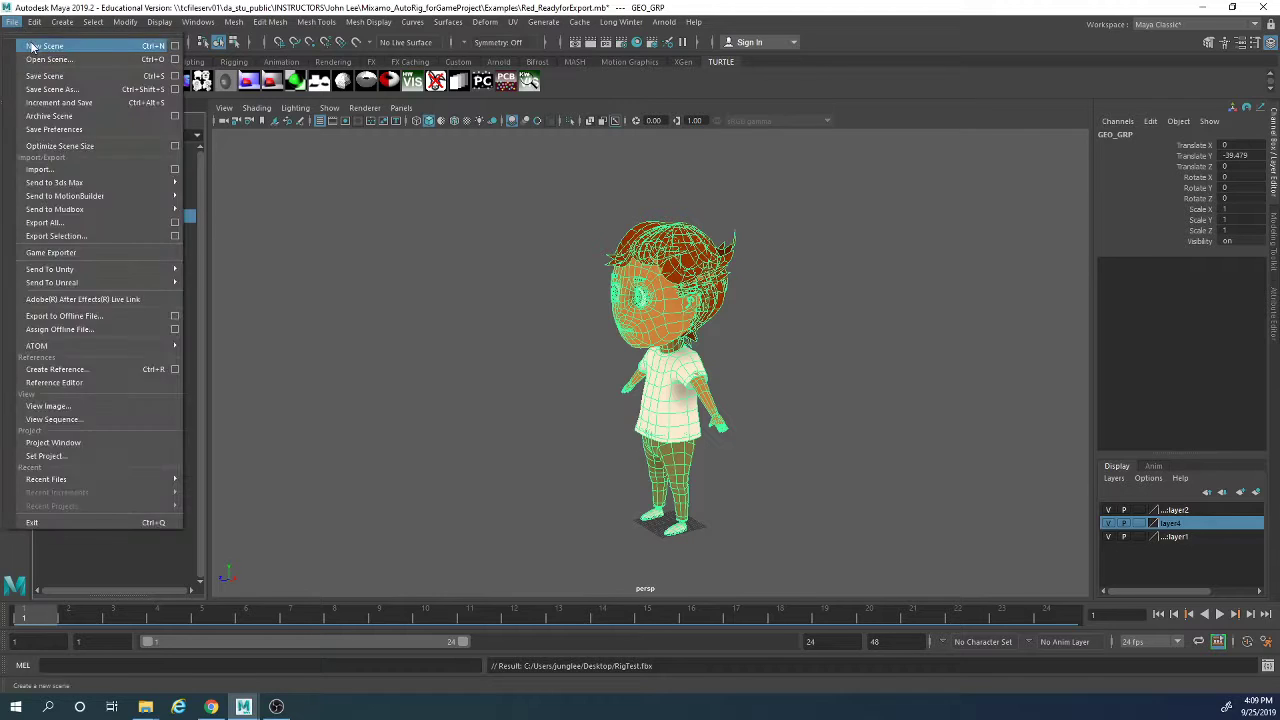
pyautogui.click(40, 46)
pyautogui.click(638, 362)
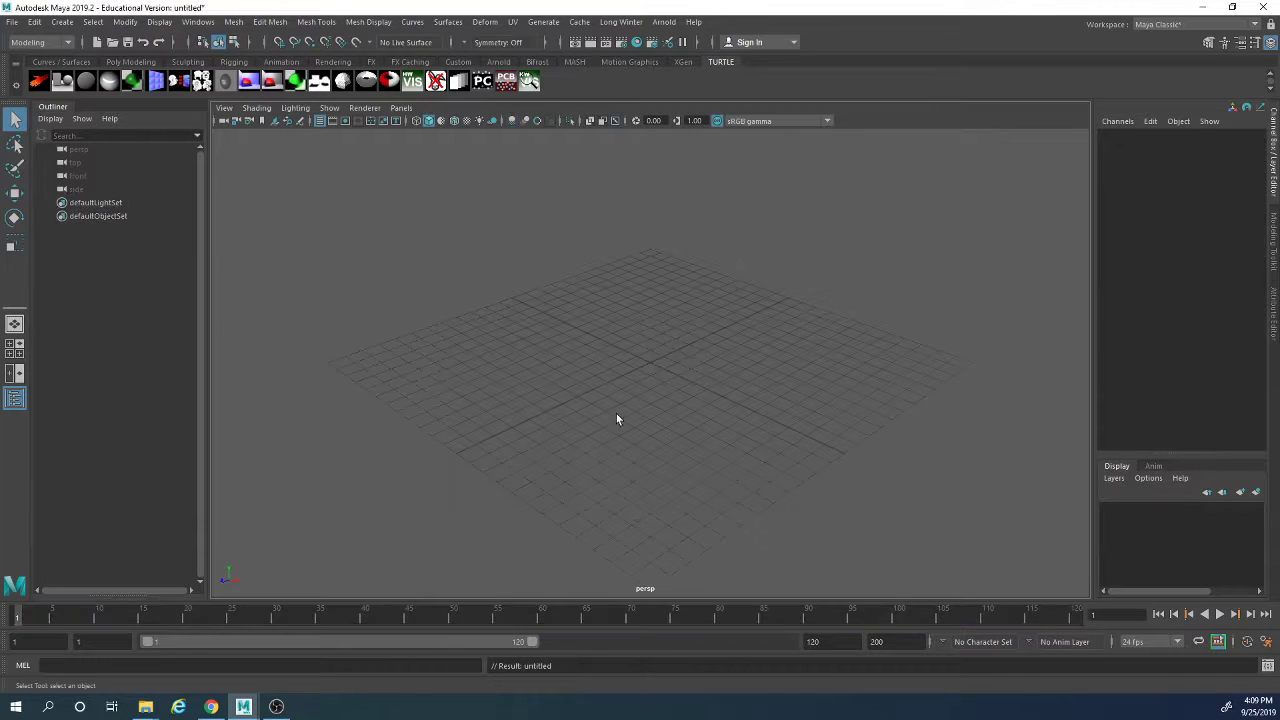
# Step: Import RigTest.fbx from the Downloads folder into the empty scene
pyautogui.click(12, 22)
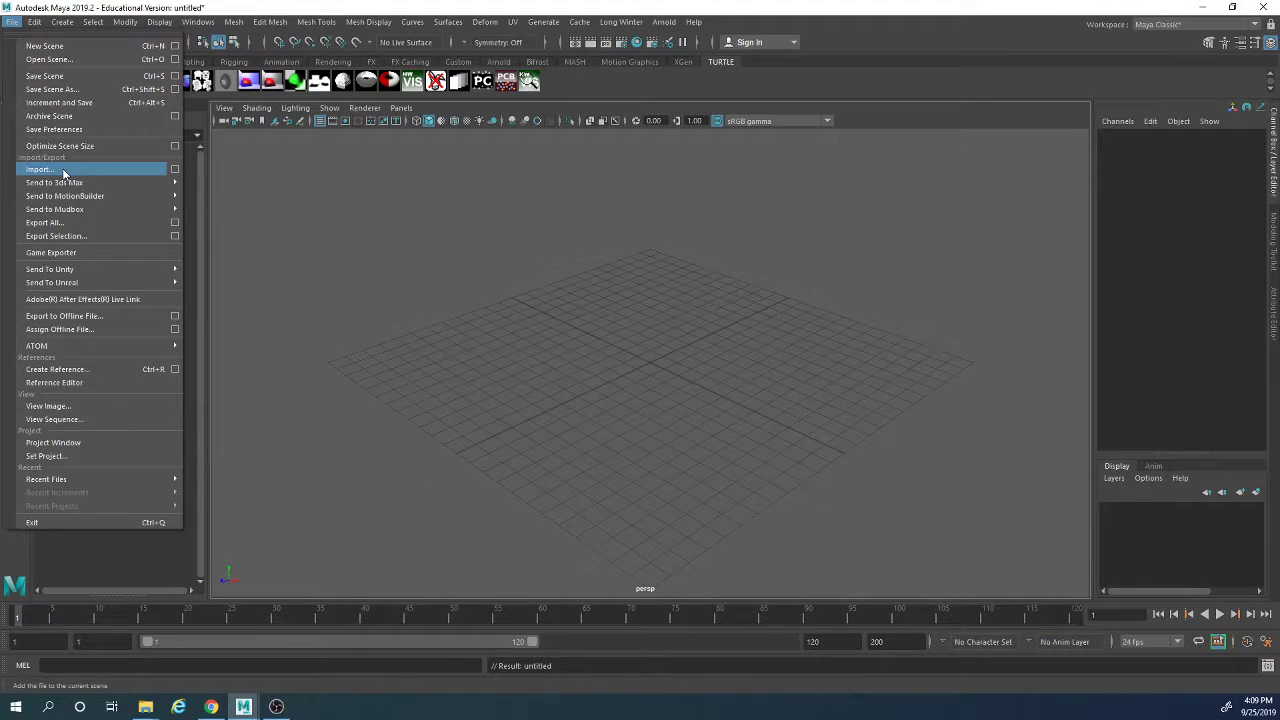
pyautogui.click(100, 169)
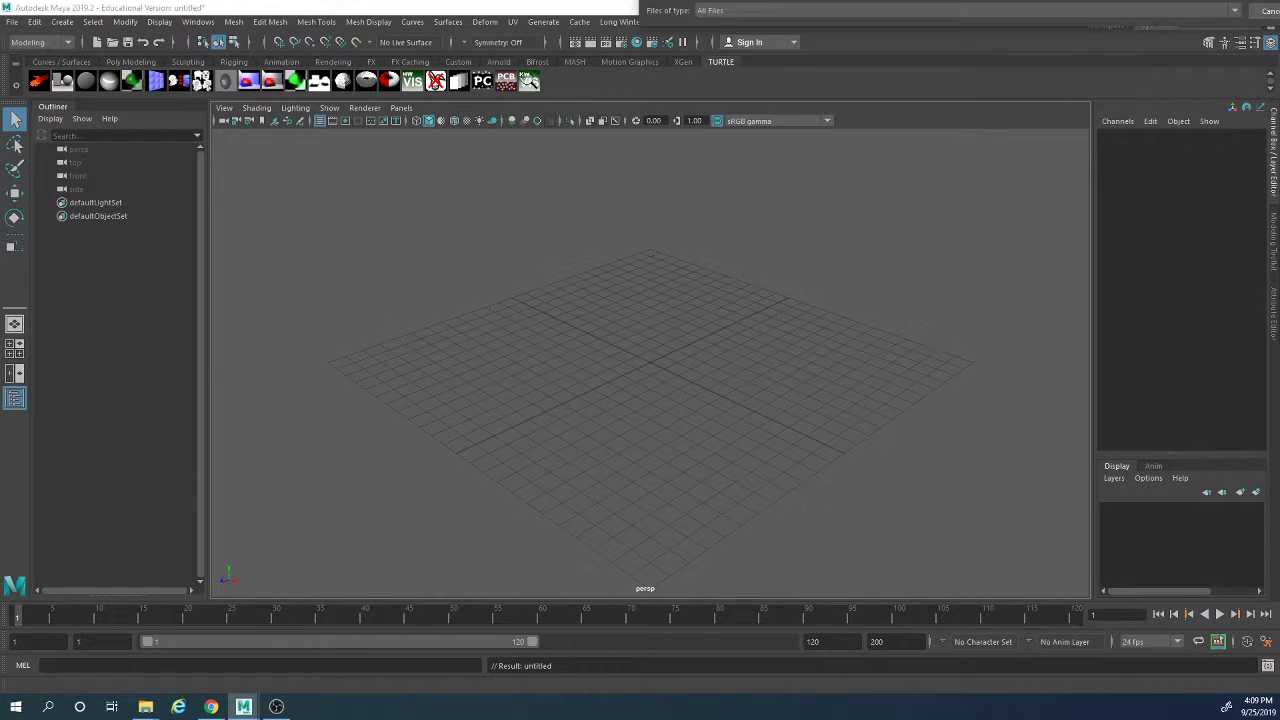
pyautogui.moveTo(802, 0); pyautogui.dragTo(701, 205)
pyautogui.click(571, 269)
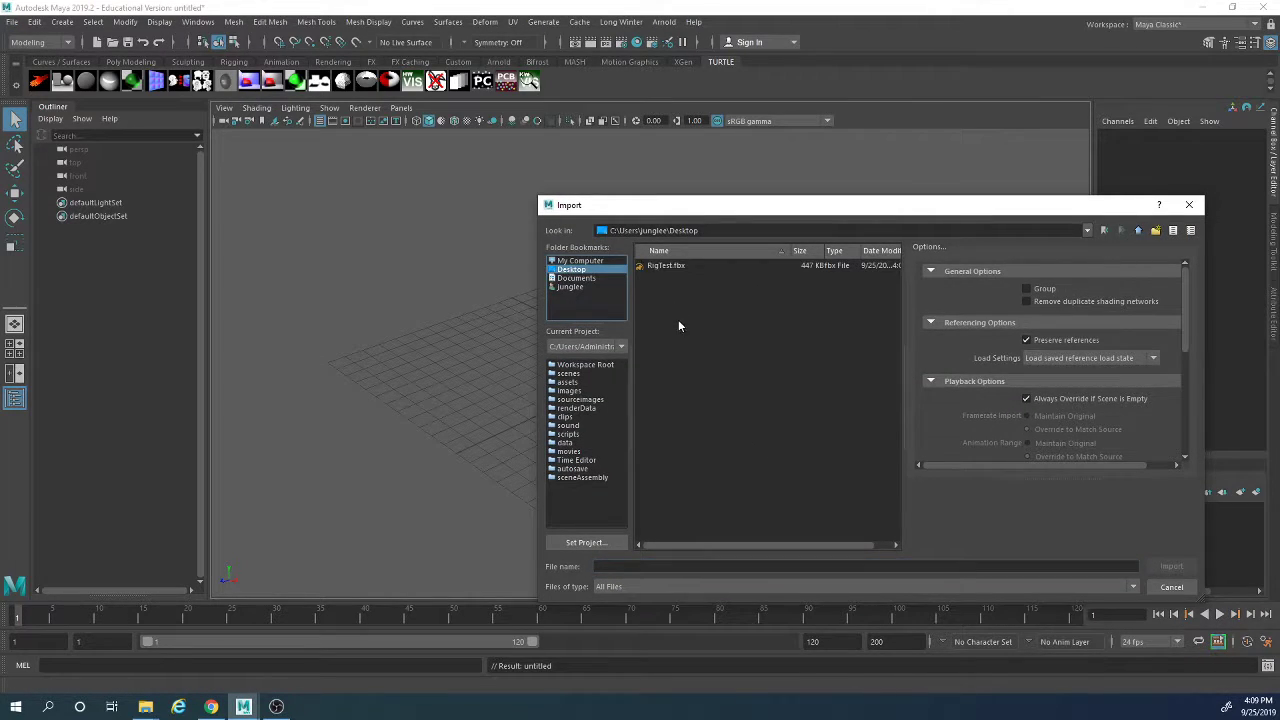
pyautogui.click(571, 287)
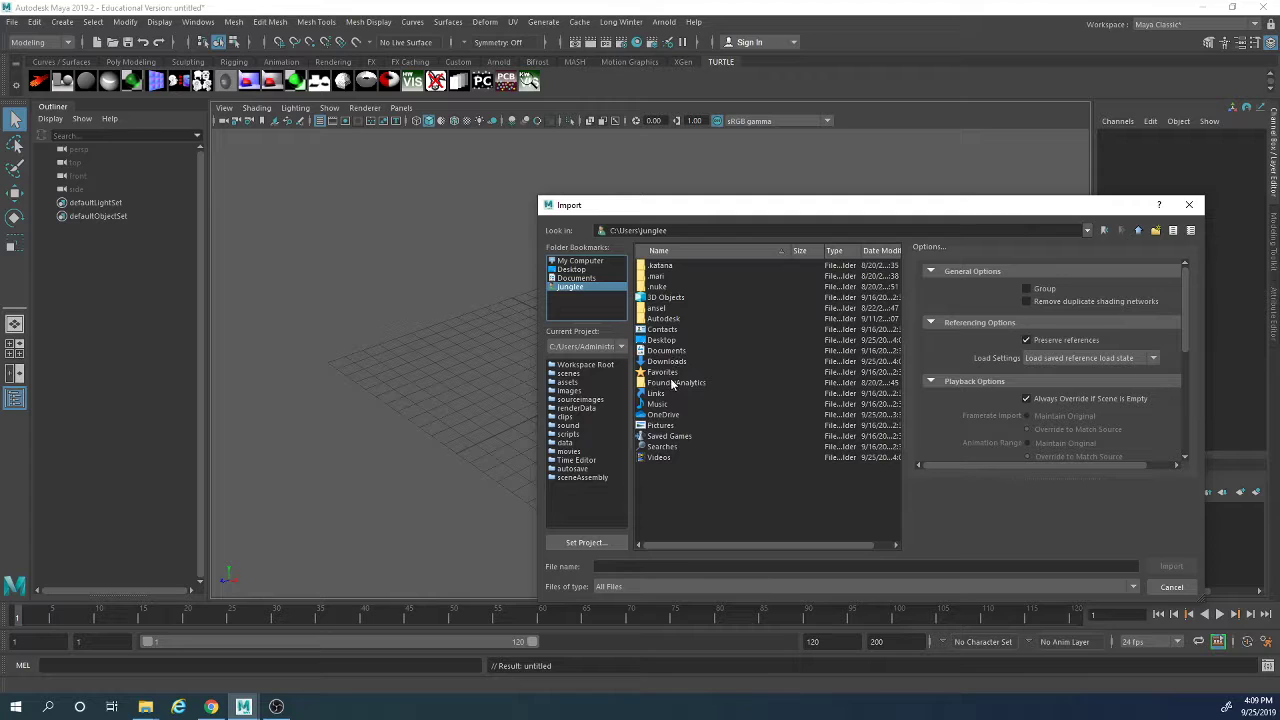
pyautogui.doubleClick(665, 361)
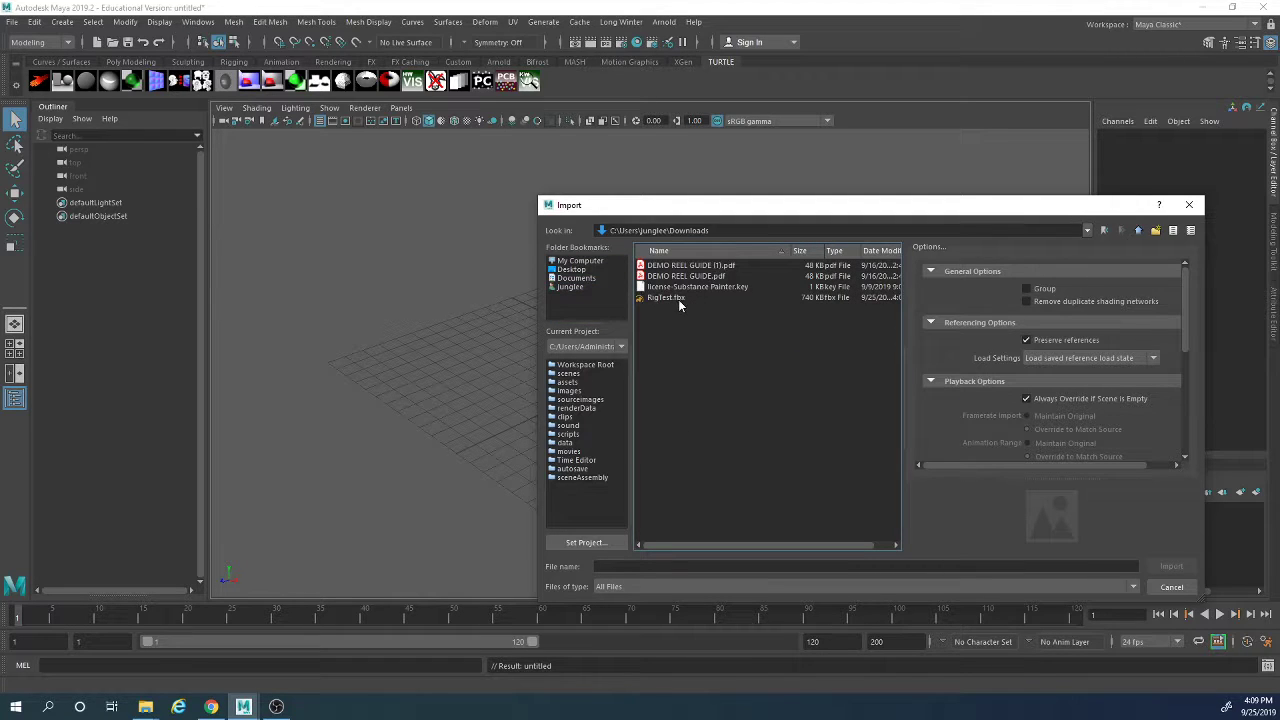
pyautogui.click(679, 299)
pyautogui.click(1170, 567)
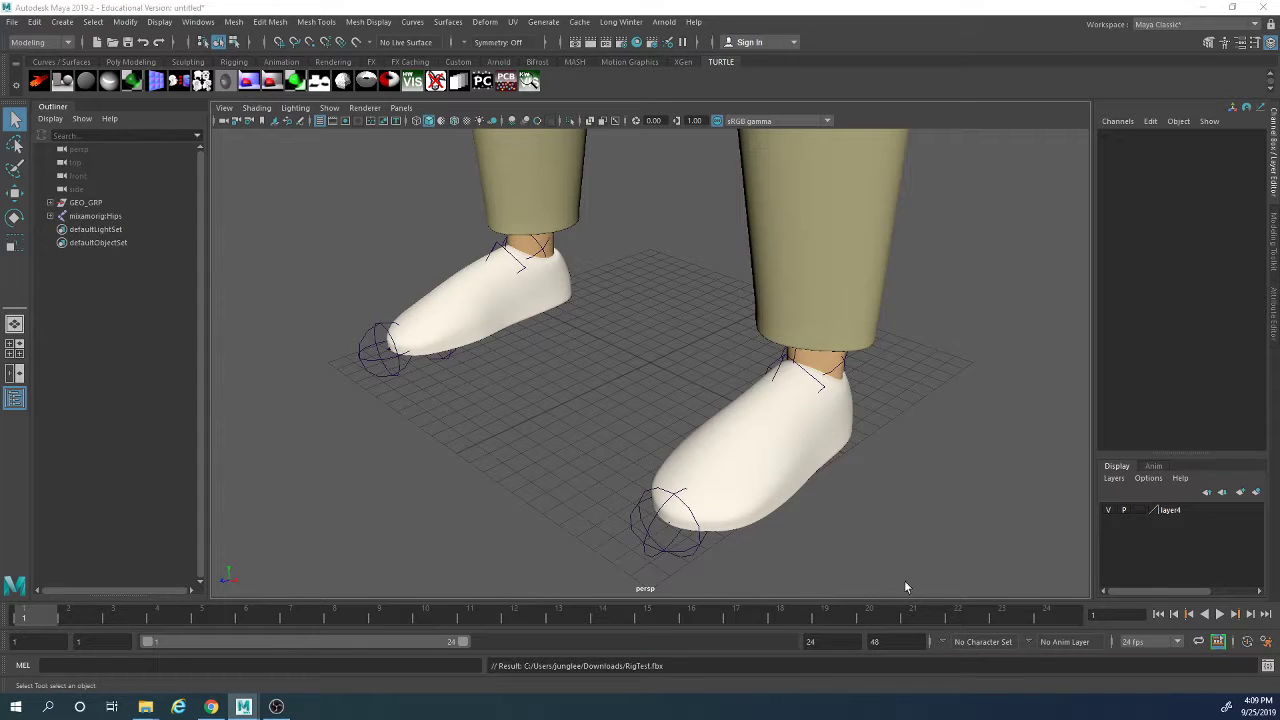
# Step: Examine the imported character's full body and its skeleton in wireframe display
pyautogui.scroll(-10, 748, 349)
pyautogui.scroll(5, 752, 343)
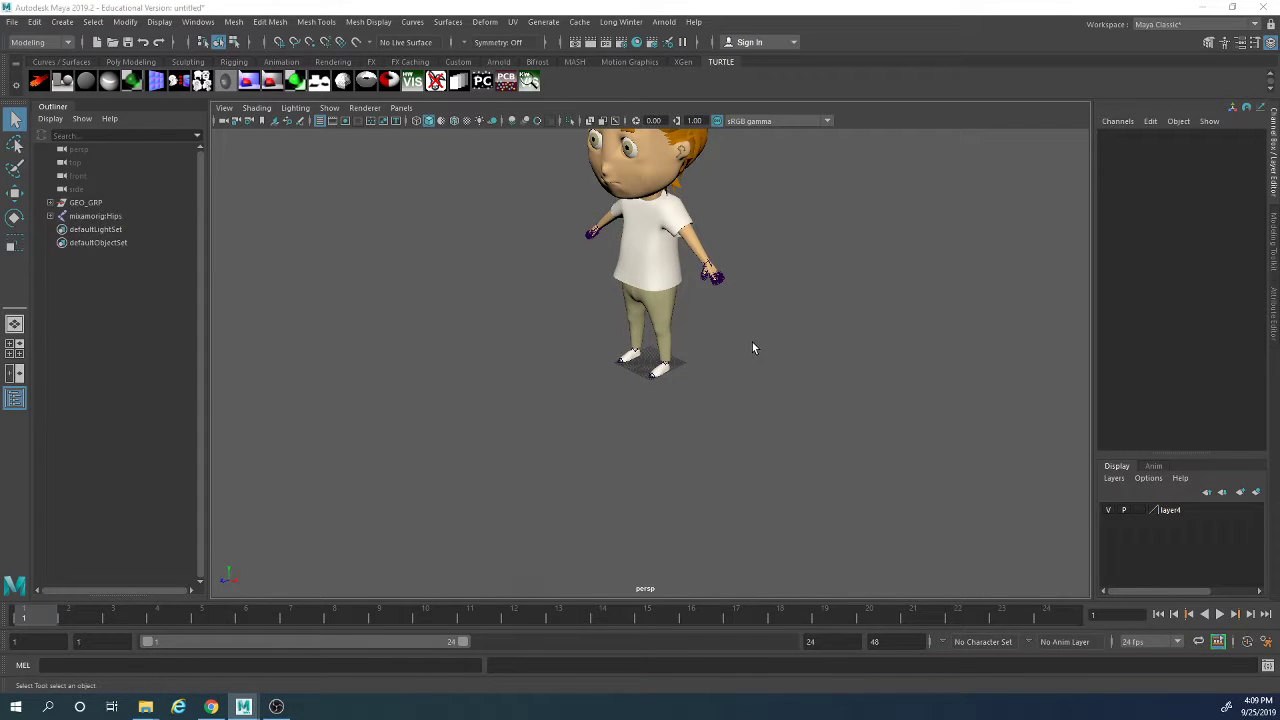
pyautogui.keyDown('alt'); pyautogui.moveTo(733, 271); pyautogui.dragTo(728, 405, button='middle'); pyautogui.keyUp('alt')
pyautogui.keyDown('alt'); pyautogui.moveTo(562, 366); pyautogui.dragTo(640, 400, button='right'); pyautogui.keyUp('alt')
pyautogui.keyDown('alt'); pyautogui.moveTo(646, 412); pyautogui.dragTo(748, 363); pyautogui.keyUp('alt')
pyautogui.keyDown('alt'); pyautogui.moveTo(748, 363); pyautogui.dragTo(752, 396, button='middle'); pyautogui.keyUp('alt')
pyautogui.keyDown('alt'); pyautogui.moveTo(752, 396); pyautogui.dragTo(788, 403, button='right'); pyautogui.keyUp('alt')
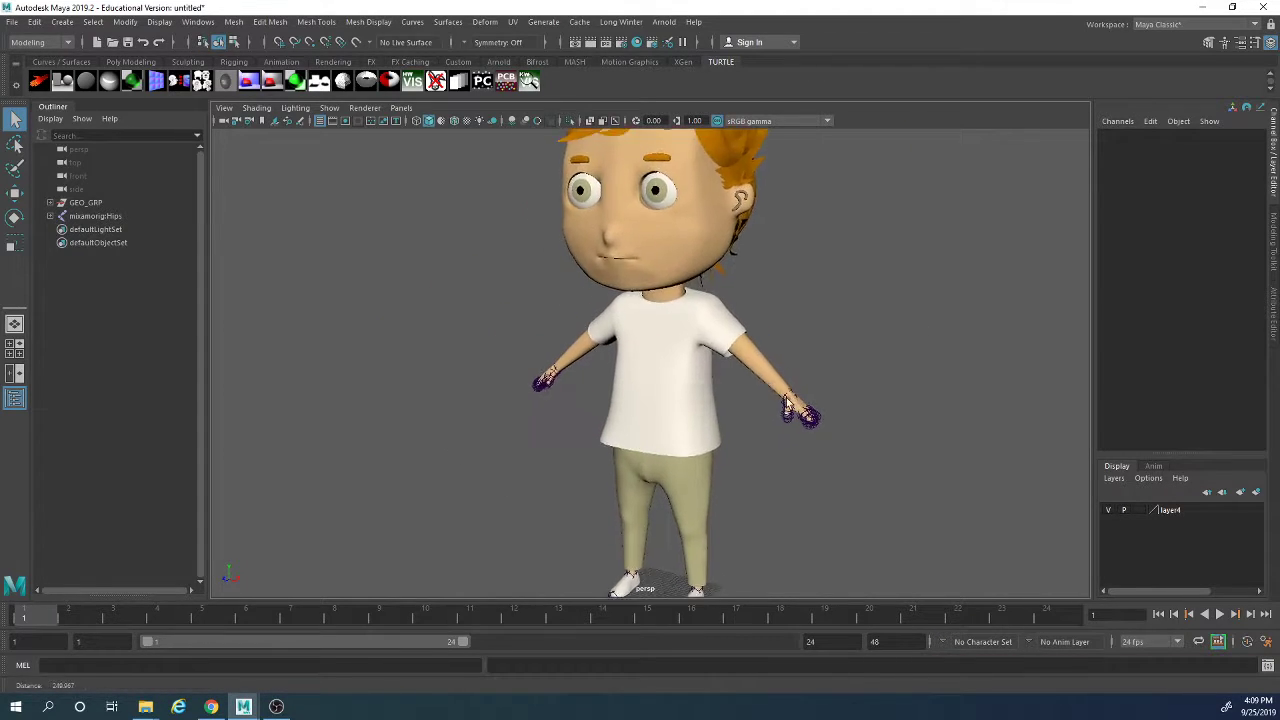
pyautogui.press('4')
pyautogui.keyDown('alt'); pyautogui.moveTo(696, 356); pyautogui.dragTo(793, 368); pyautogui.keyUp('alt')
pyautogui.keyDown('alt'); pyautogui.moveTo(793, 368); pyautogui.dragTo(749, 363, button='middle'); pyautogui.keyUp('alt')
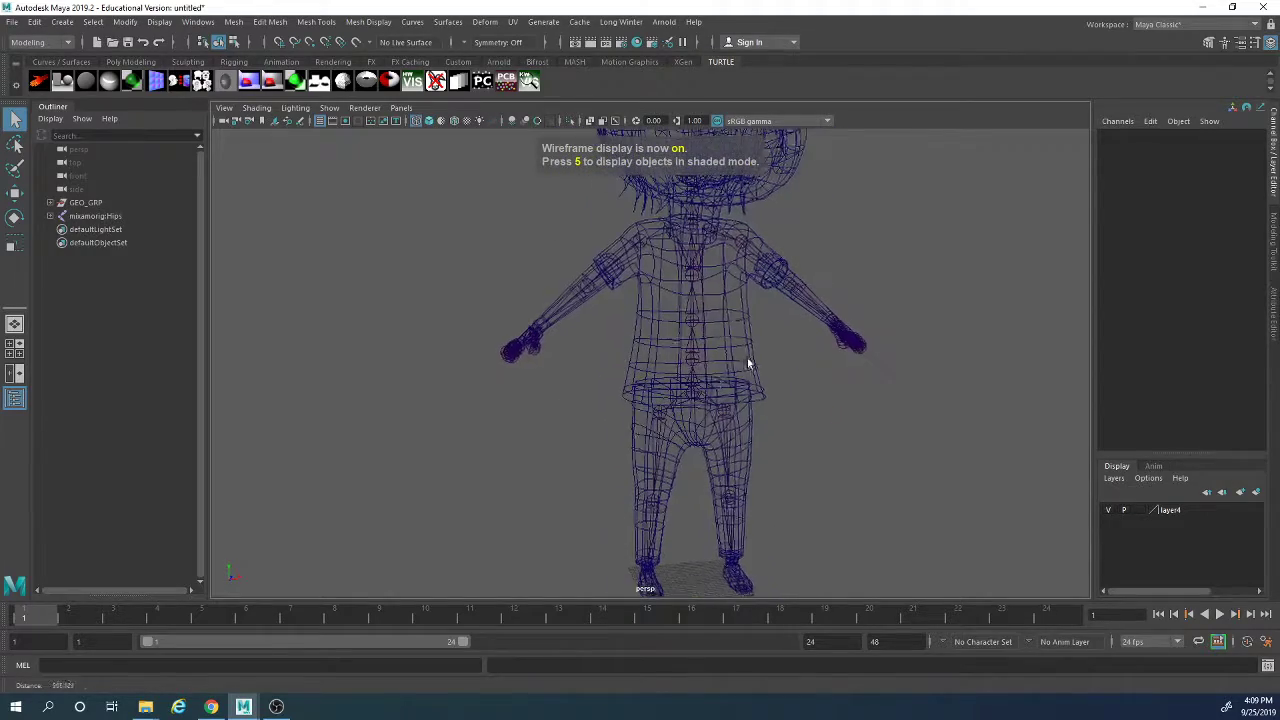
# Step: Test-rotate the mixamorig:Spine1 joint to check the upper-body rig, and undo the rotations
pyautogui.click(697, 378)
pyautogui.keyDown('alt'); pyautogui.moveTo(697, 380); pyautogui.dragTo(714, 411); pyautogui.keyUp('alt')
pyautogui.press('e')
pyautogui.moveTo(712, 348); pyautogui.dragTo(730, 380)
pyautogui.hotkey('ctrl', 'z')
pyautogui.press('e')
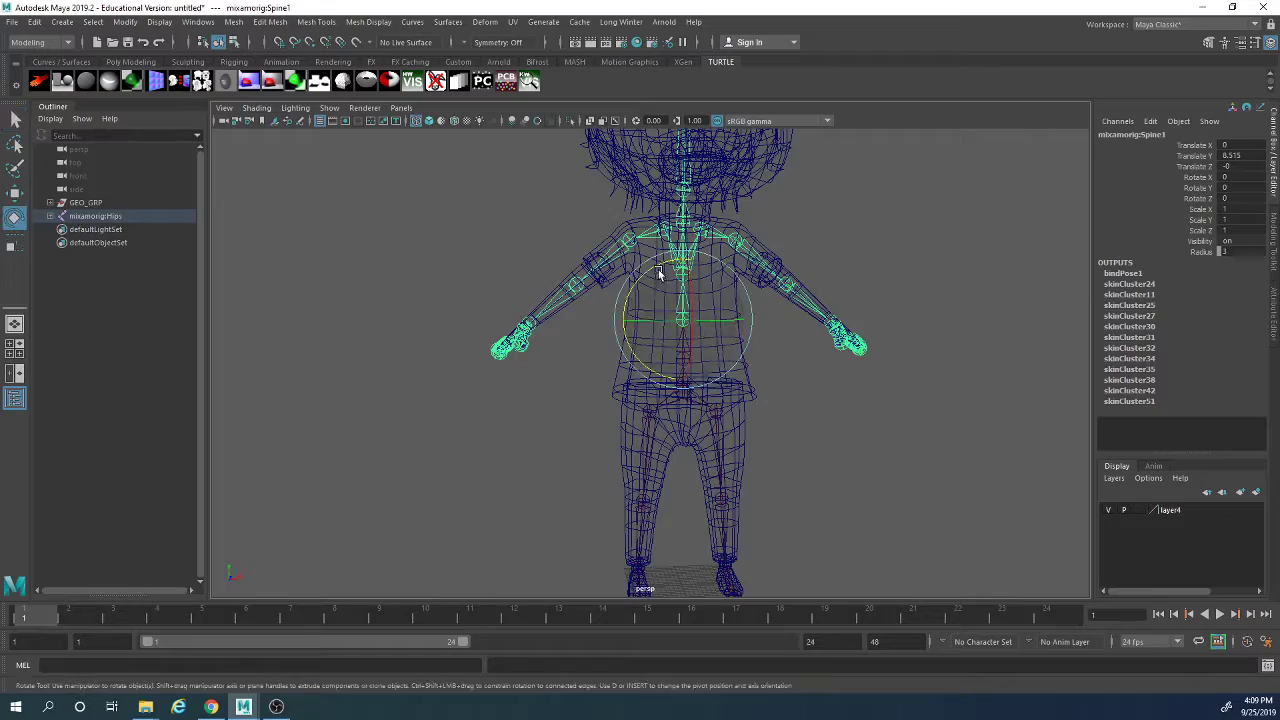
pyautogui.moveTo(698, 336); pyautogui.dragTo(596, 299)
pyautogui.hotkey('ctrl', 'z')
pyautogui.hotkey('ctrl', 'z')
pyautogui.hotkey('ctrl', 'z')
pyautogui.hotkey('ctrl', 'z')
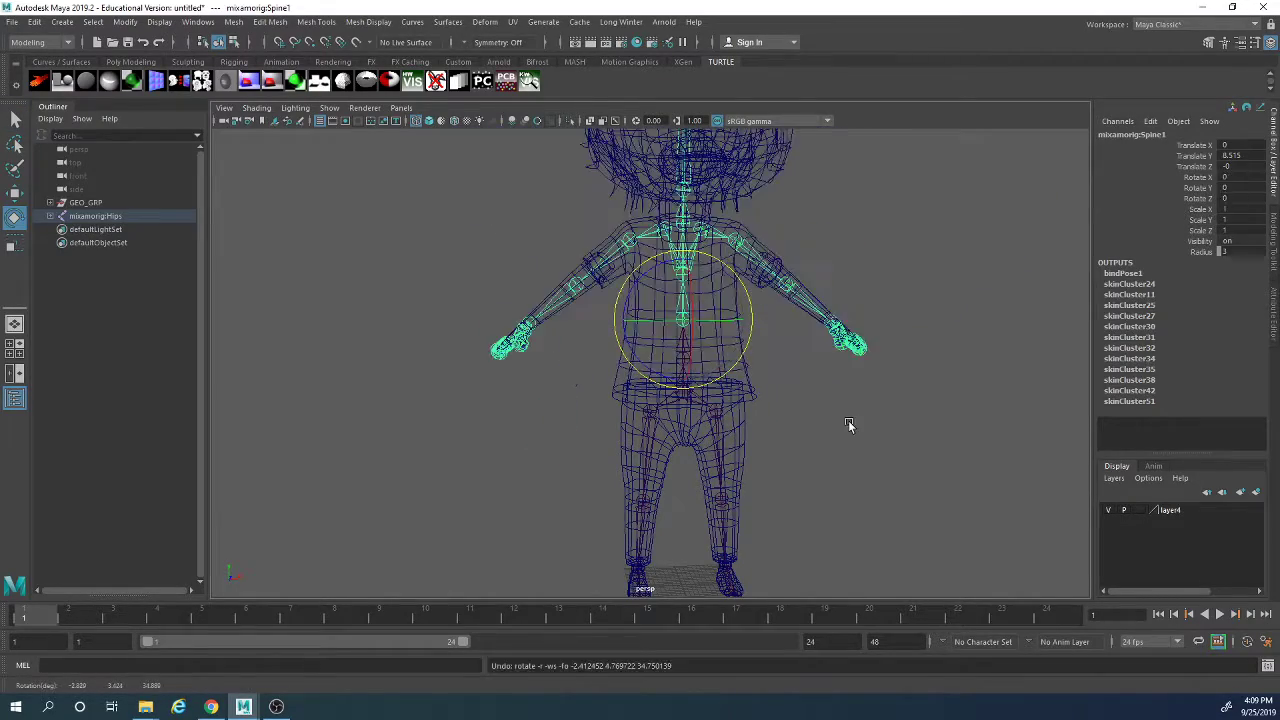
# Step: Test-rotate the mixamorig:LeftArm joint and undo the rotation
pyautogui.click(705, 385)
pyautogui.moveTo(705, 385); pyautogui.dragTo(760, 385)
pyautogui.hotkey('ctrl', 'z')
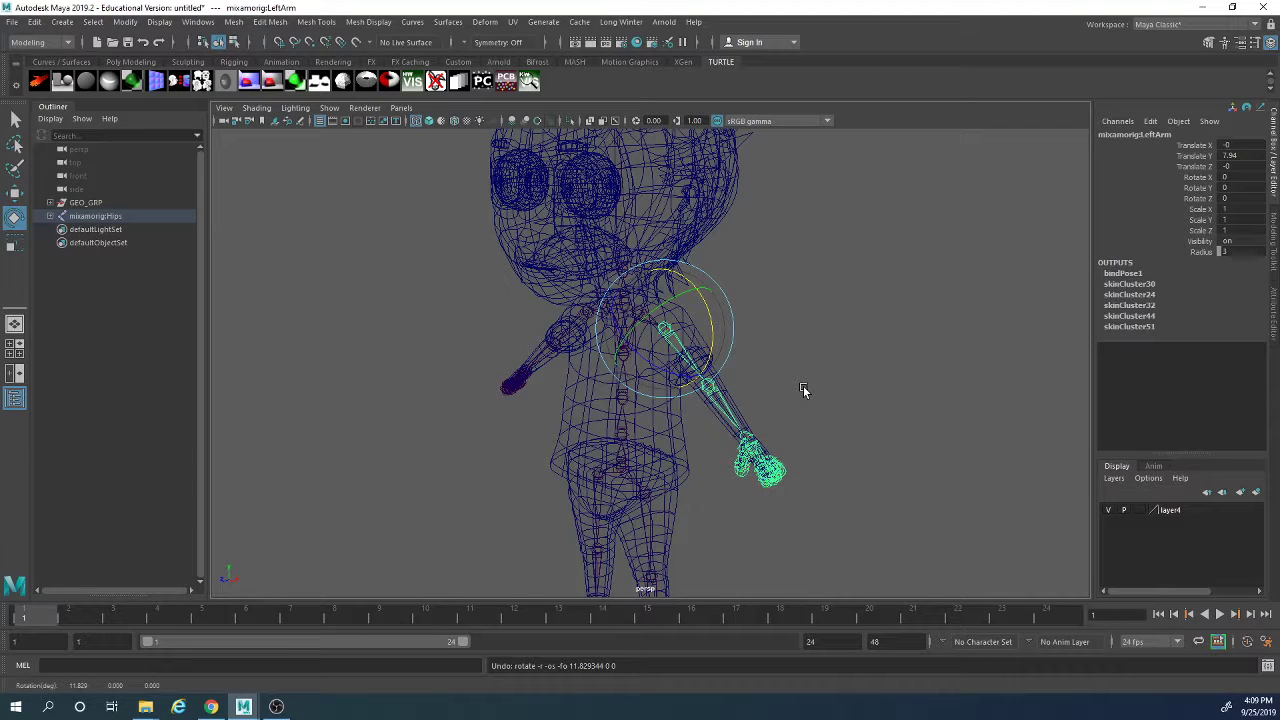
# Step: Return to shaded display, clear the joint selection, and inspect the rigged character from several sides
pyautogui.press('5')
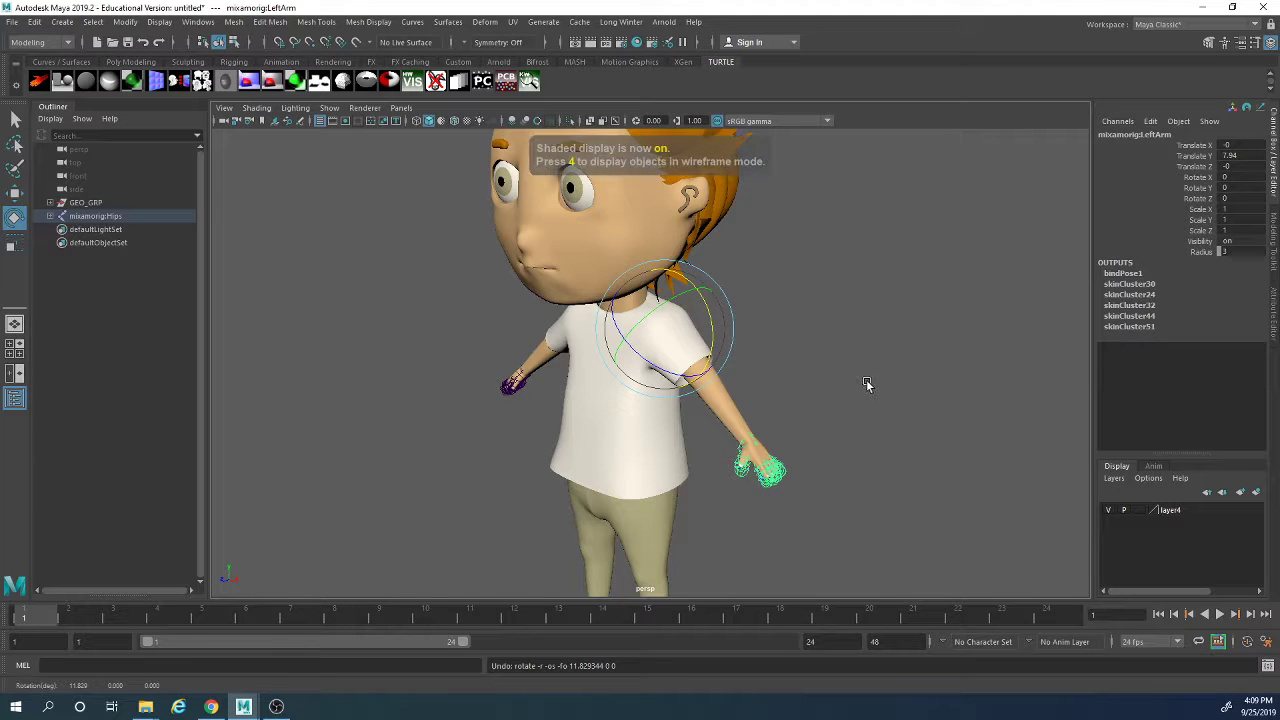
pyautogui.keyDown('alt'); pyautogui.moveTo(848, 382); pyautogui.dragTo(761, 378); pyautogui.keyUp('alt')
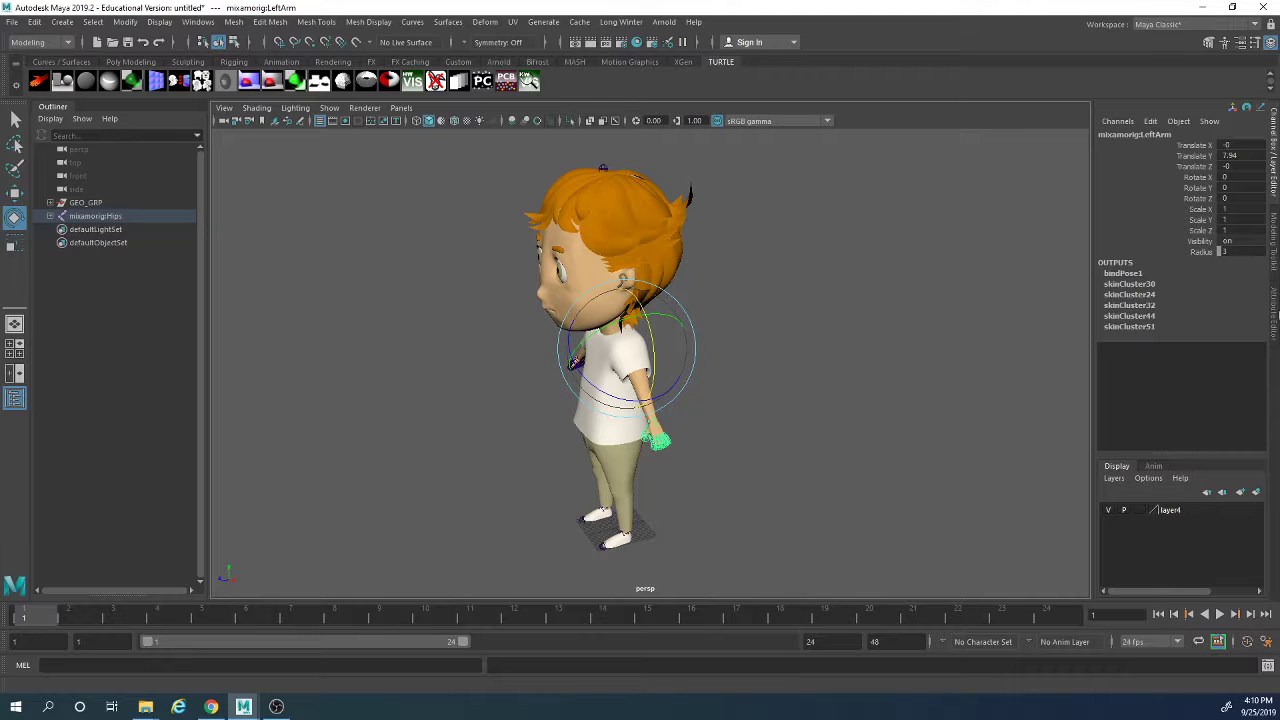
pyautogui.keyDown('alt'); pyautogui.moveTo(516, 375); pyautogui.dragTo(622, 353); pyautogui.keyUp('alt')
pyautogui.keyDown('alt'); pyautogui.moveTo(622, 353); pyautogui.dragTo(845, 390, button='right'); pyautogui.keyUp('alt')
pyautogui.keyDown('alt'); pyautogui.moveTo(845, 390); pyautogui.dragTo(755, 396); pyautogui.keyUp('alt')
pyautogui.click(889, 377)
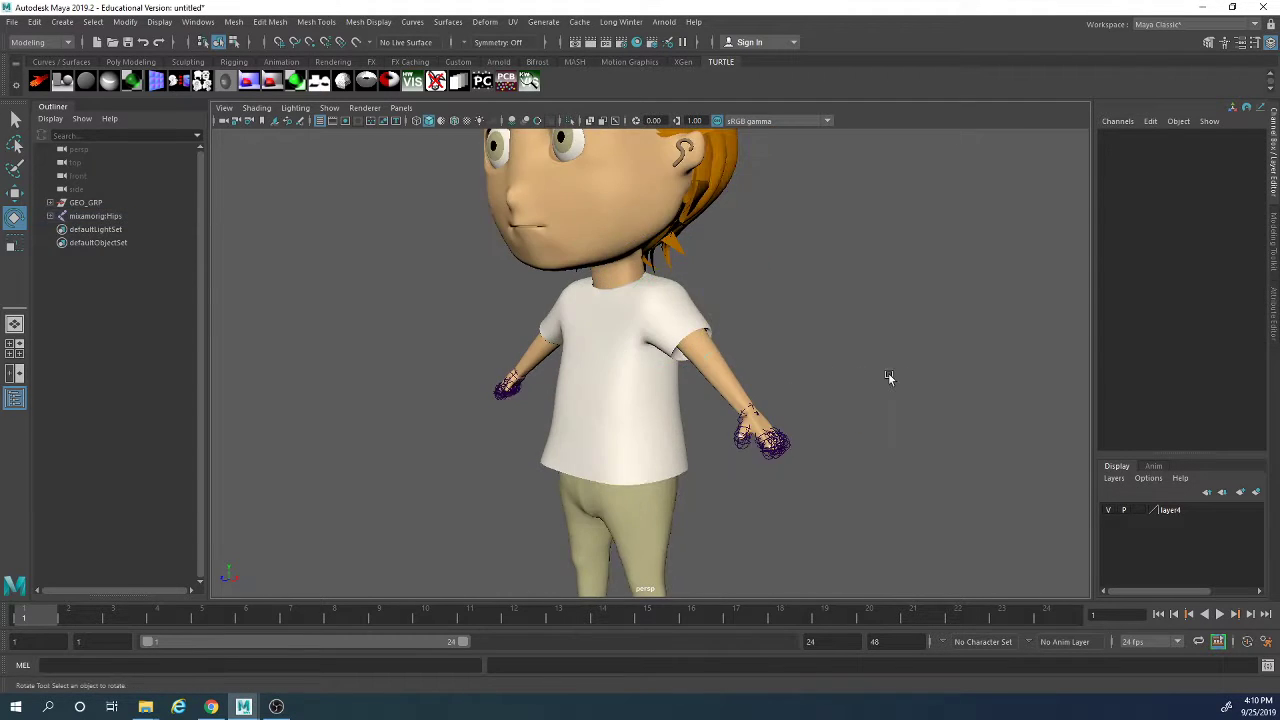
pyautogui.keyDown('alt'); pyautogui.moveTo(889, 377); pyautogui.dragTo(614, 380); pyautogui.keyUp('alt')
pyautogui.keyDown('alt'); pyautogui.moveTo(614, 380); pyautogui.dragTo(700, 450, button='right'); pyautogui.keyUp('alt')
pyautogui.keyDown('alt'); pyautogui.moveTo(700, 450); pyautogui.dragTo(757, 517); pyautogui.keyUp('alt')
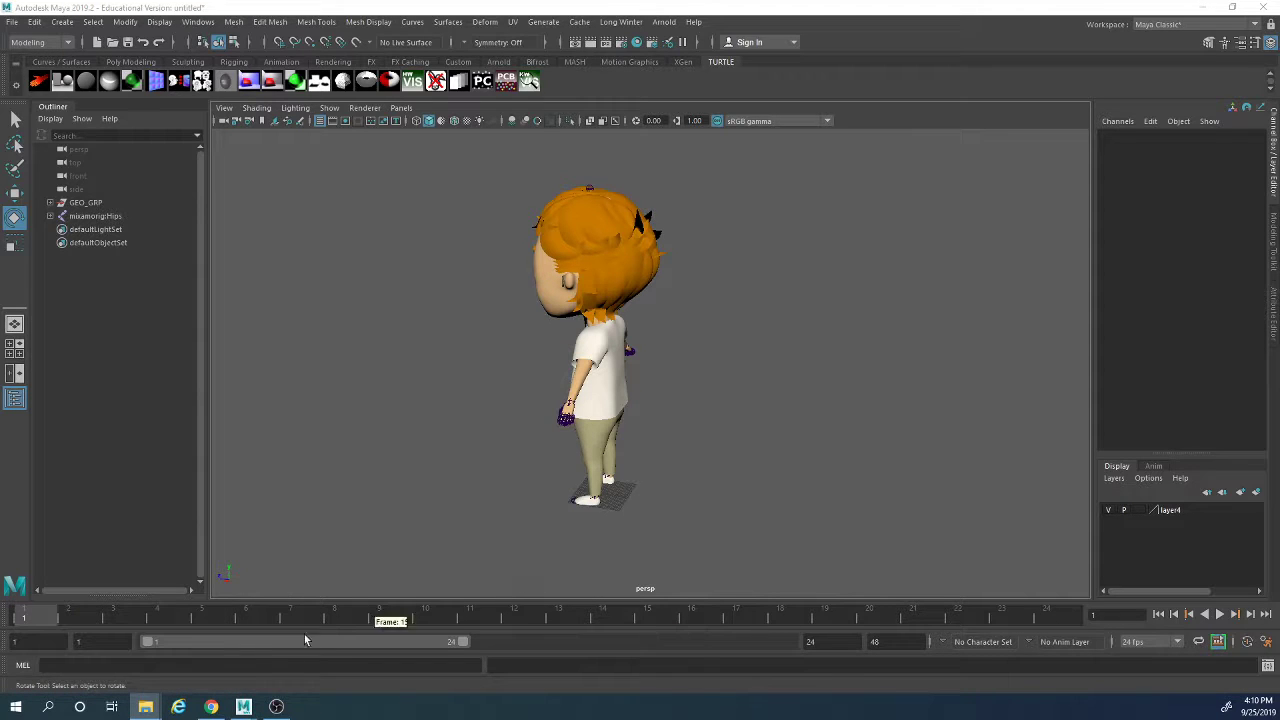
# Step: Browse in File Explorer to the network server \\tcfileserv01 and open its da_stu_public share
pyautogui.moveTo(704, 0); pyautogui.dragTo(647, 213)
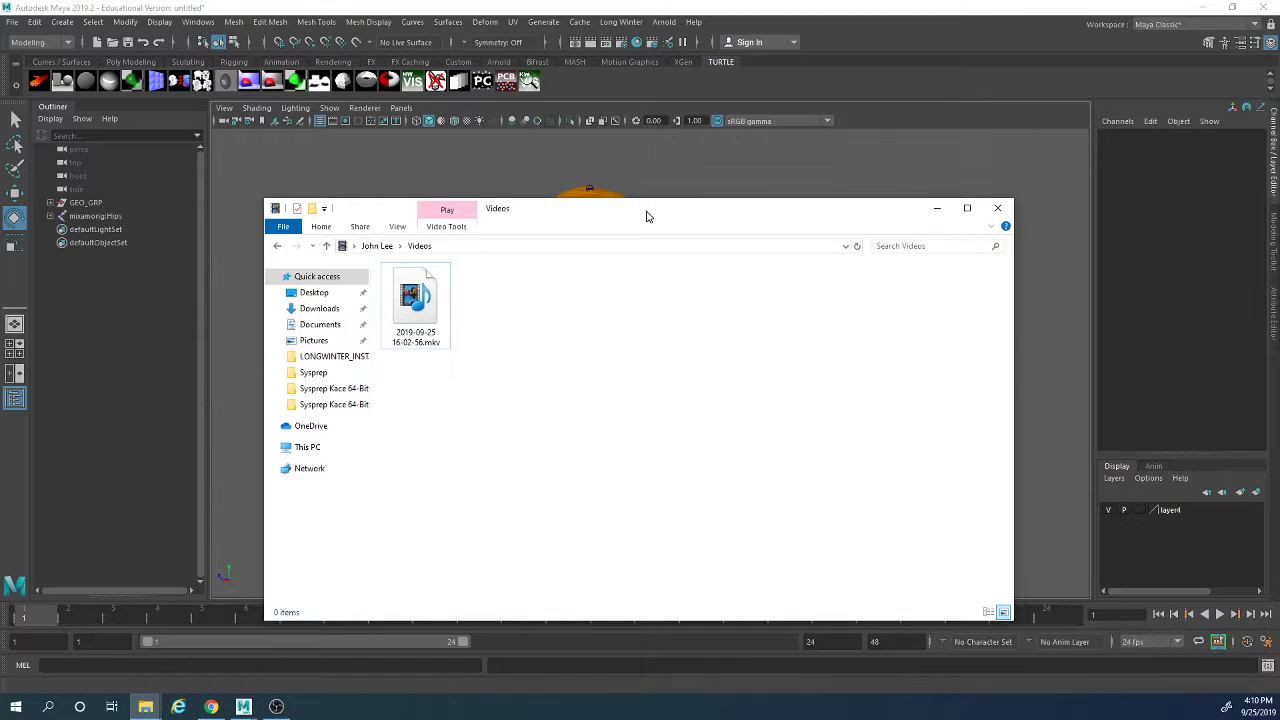
pyautogui.click(621, 244)
pyautogui.write('\\\\scf')
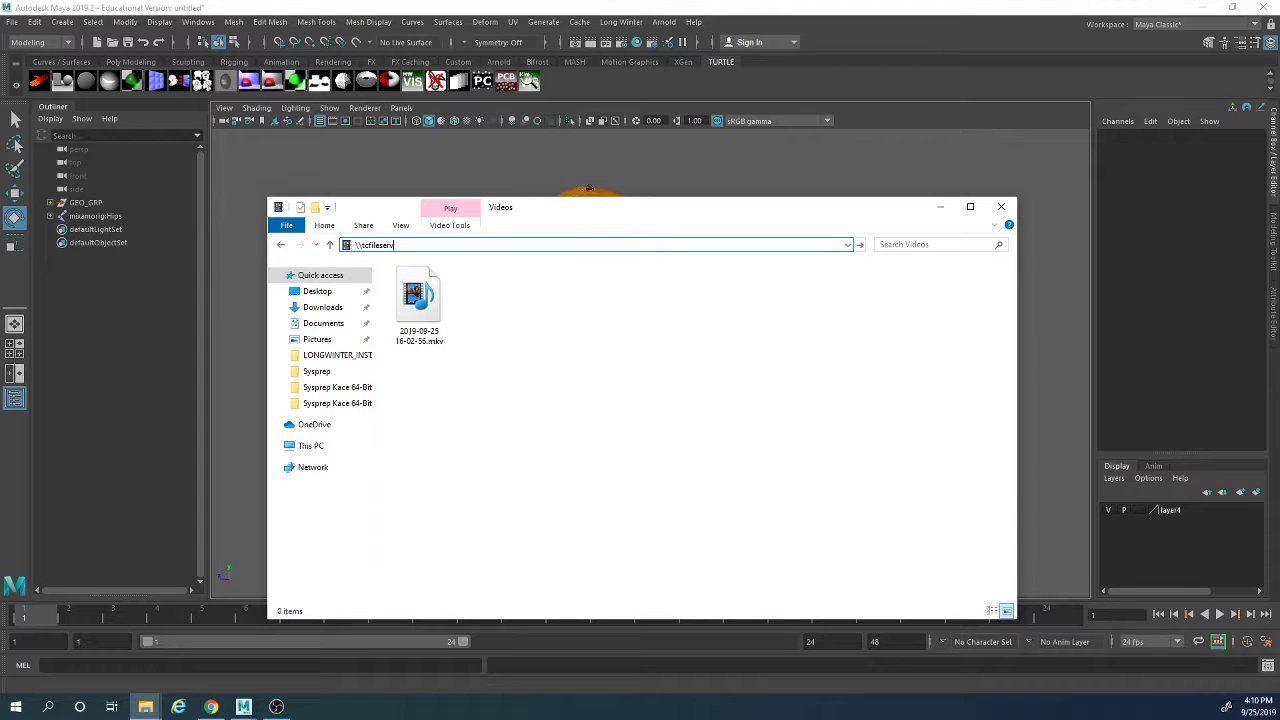
pyautogui.write('ileserv01')
pyautogui.press('Return')
pyautogui.moveTo(722, 215); pyautogui.dragTo(768, 218)
pyautogui.doubleClick(550, 297)
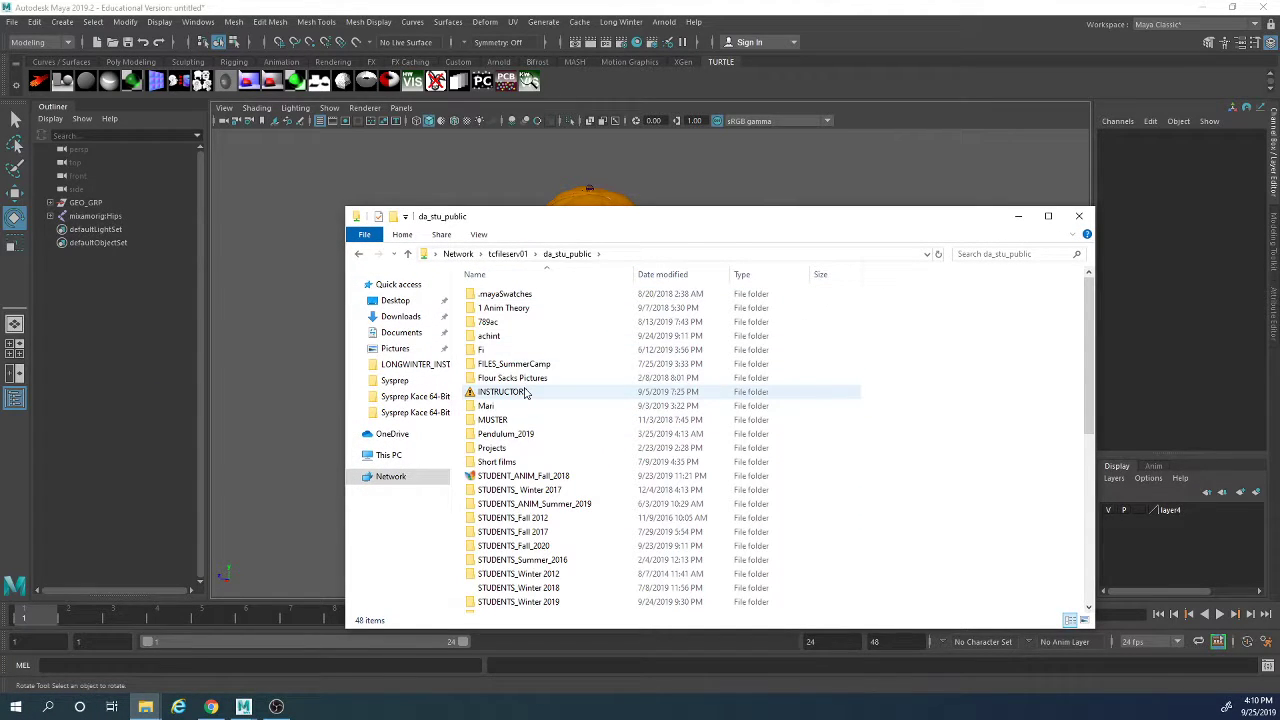
# Step: Open the INSTRUCTORS directory, the instructor's own folder, and the Mixamo_AutoRig_forGameProject folder inside it
pyautogui.doubleClick(502, 392)
pyautogui.scroll(-7, 510, 495)
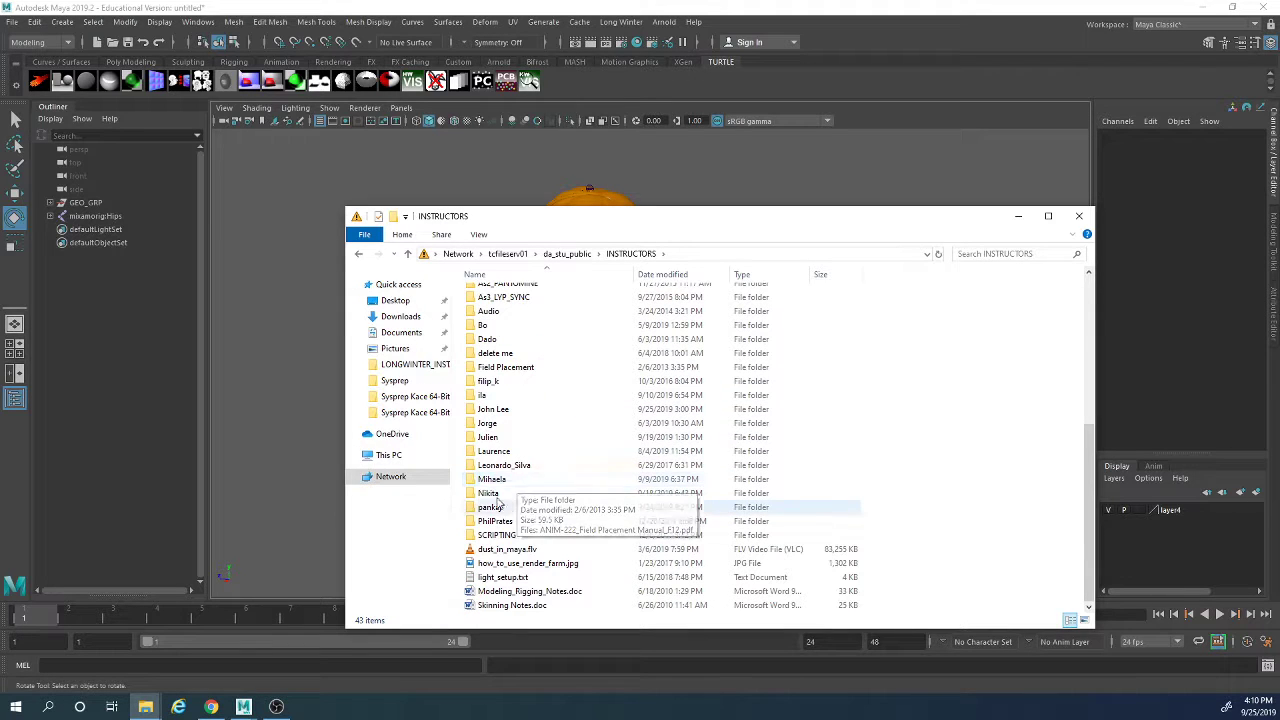
pyautogui.doubleClick(492, 409)
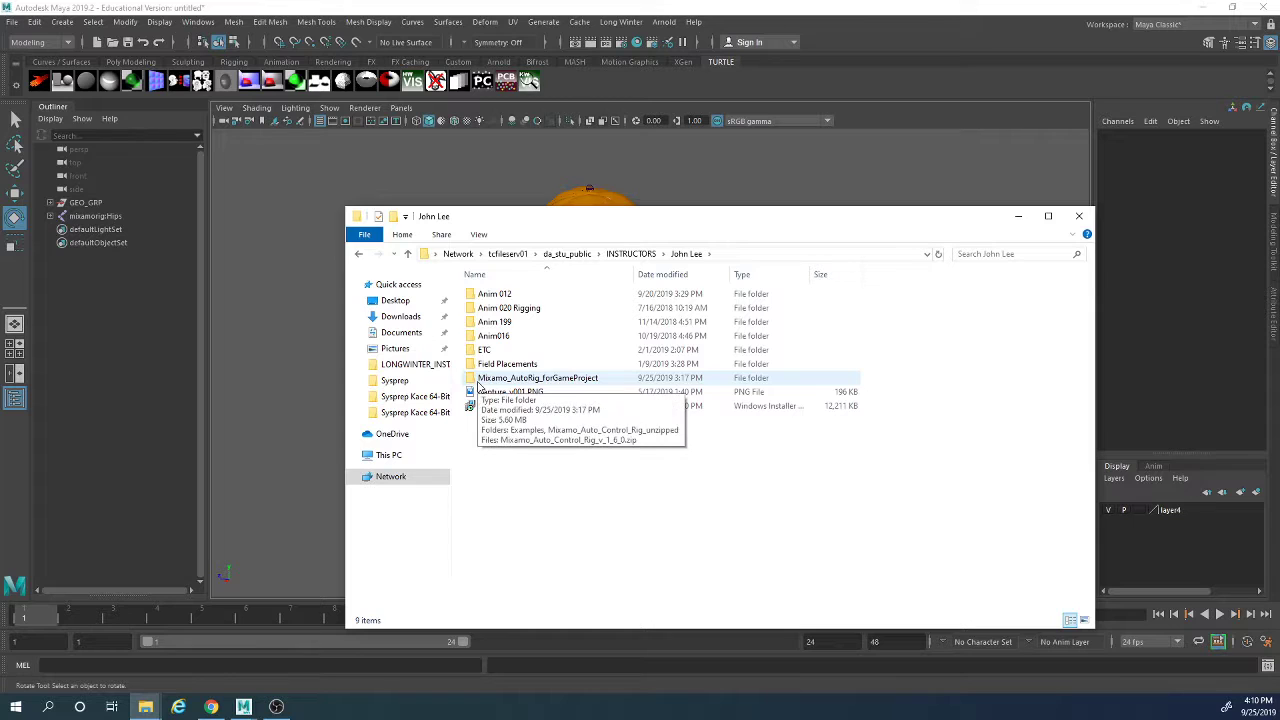
pyautogui.doubleClick(480, 380)
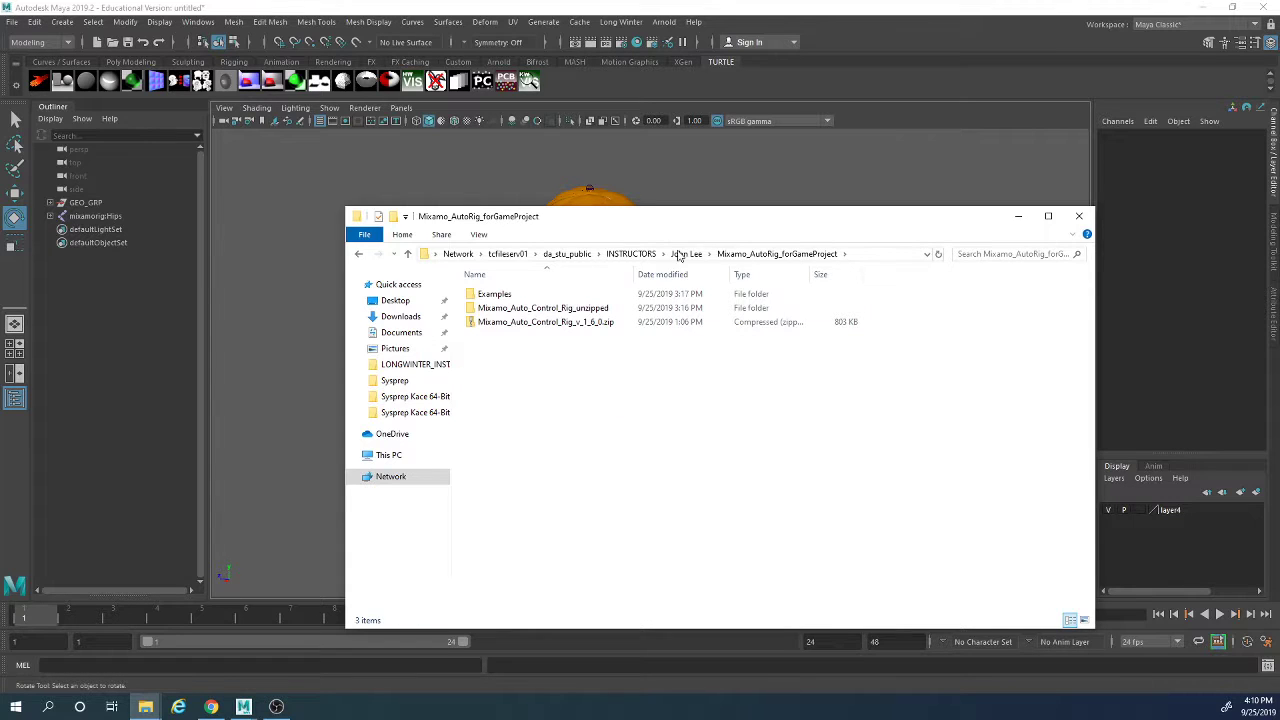
pyautogui.moveTo(677, 229); pyautogui.dragTo(680, 206)
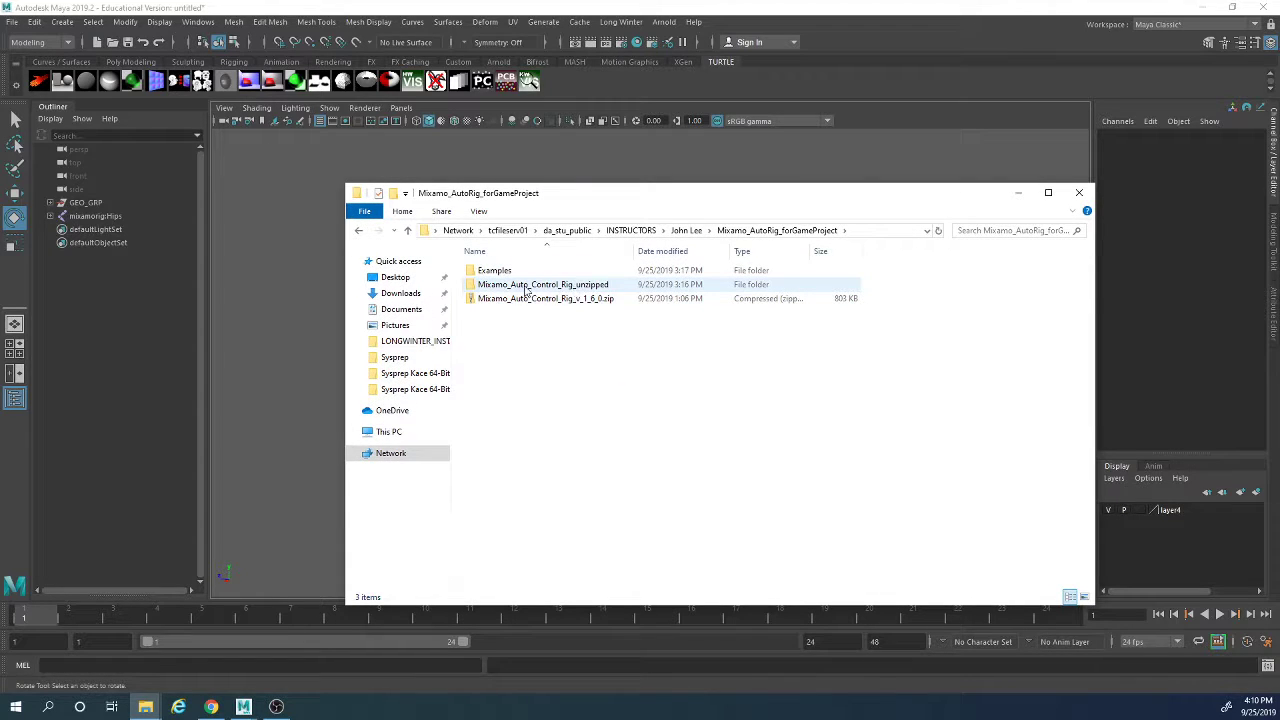
# Step: Copy all the contents of the Mixamo_Auto_Control_Rig_unzipped folder, including the MayaAutoControlRig folder
pyautogui.doubleClick(600, 285)
pyautogui.moveTo(612, 395); pyautogui.dragTo(472, 262)
pyautogui.rightClick(478, 270)
pyautogui.click(416, 480)
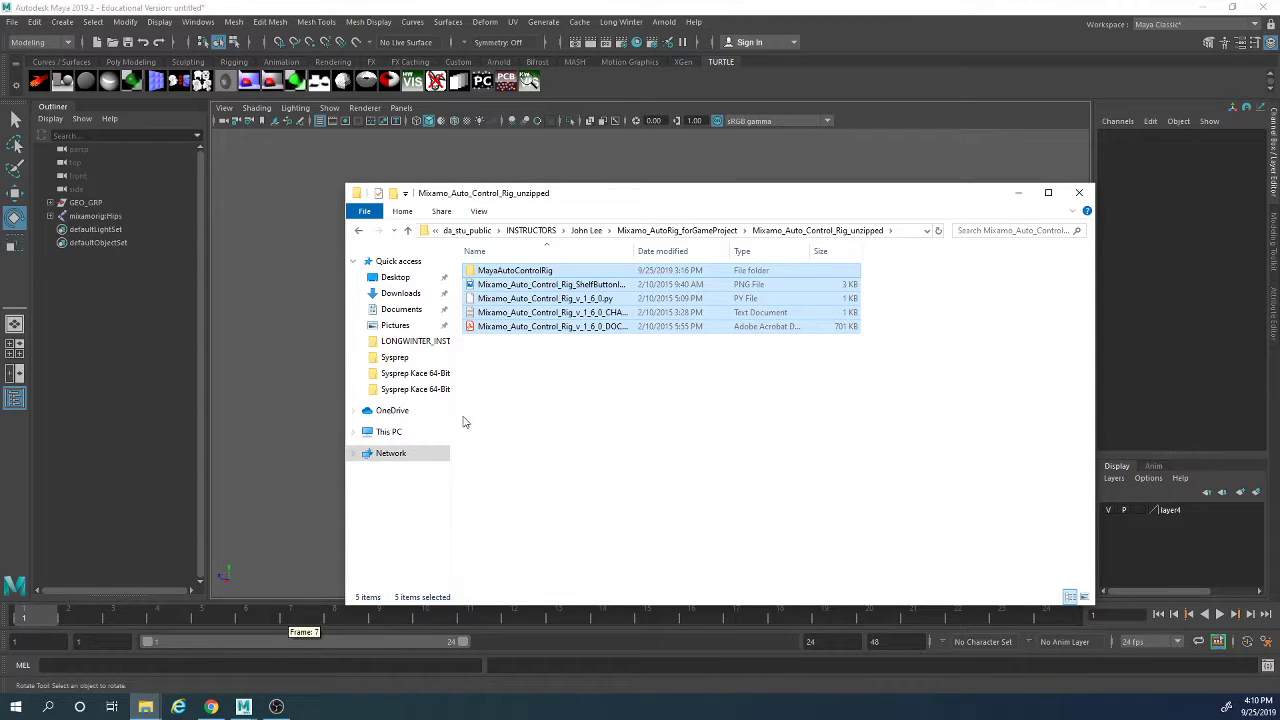
# Step: Bring up the Downloads window and browse from there to Documents > maya > 2019 > scripts
pyautogui.click(145, 707)
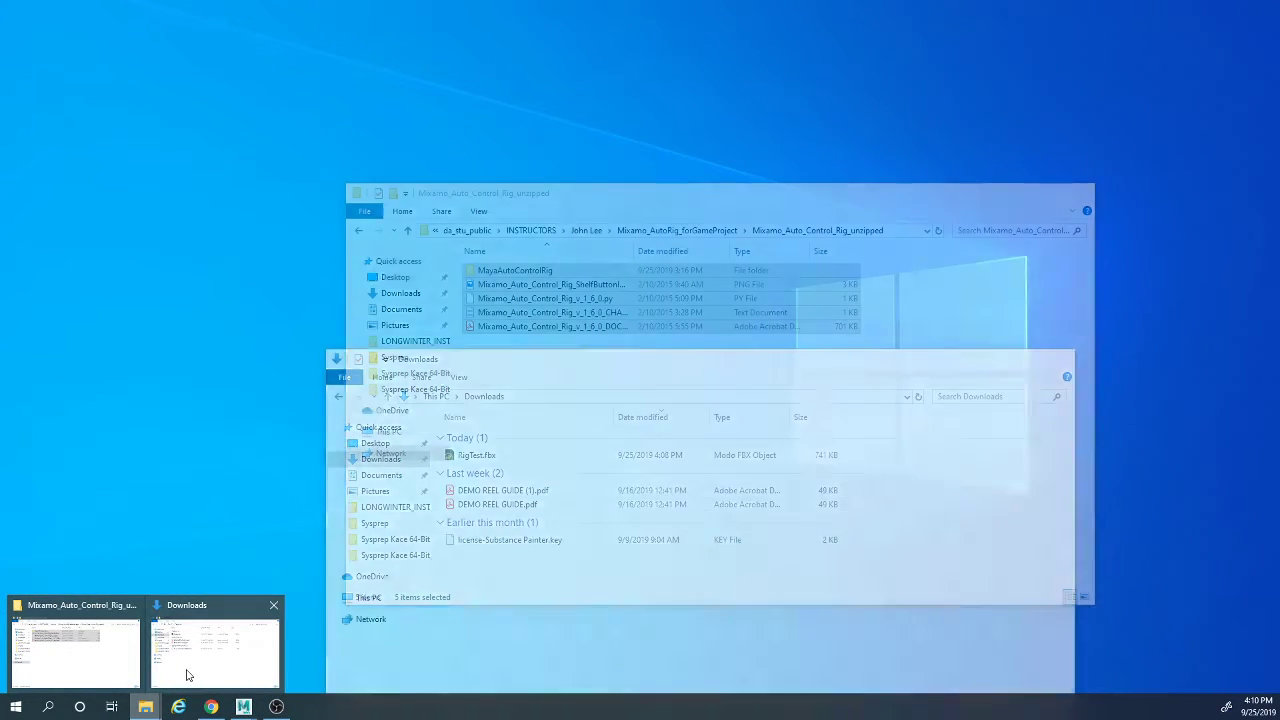
pyautogui.click(205, 655)
pyautogui.moveTo(657, 362); pyautogui.dragTo(752, 322)
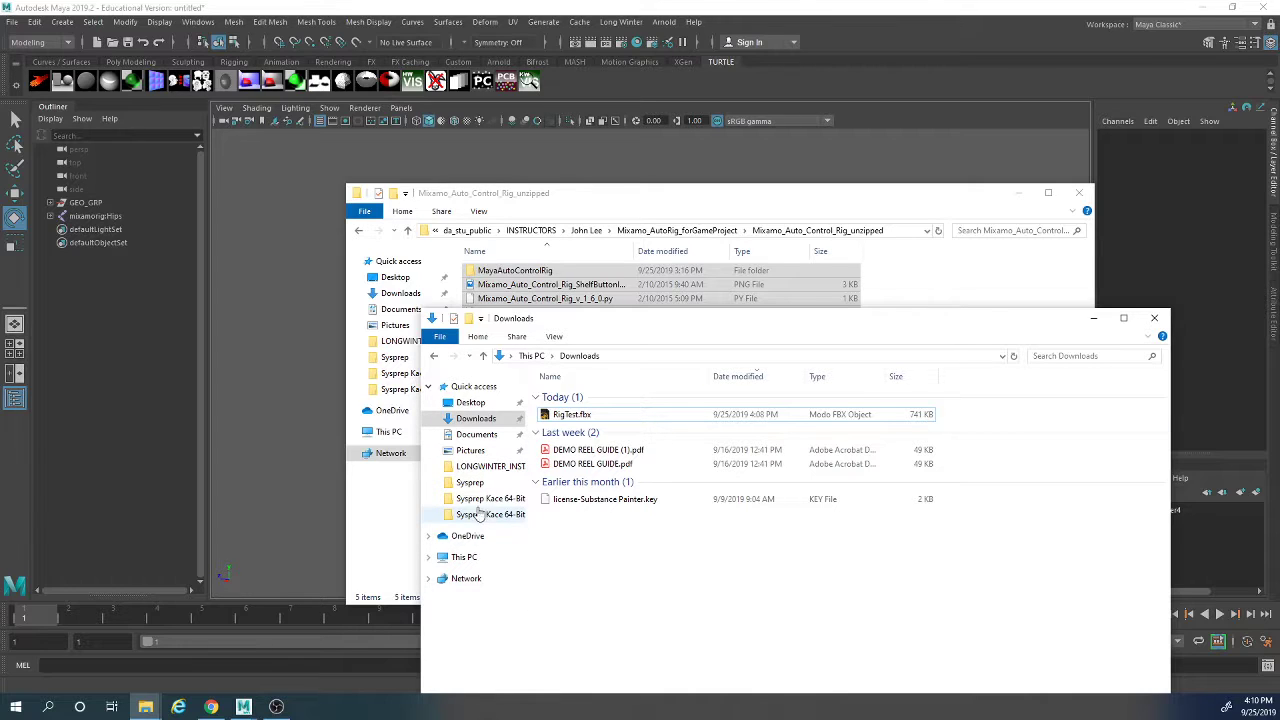
pyautogui.click(473, 436)
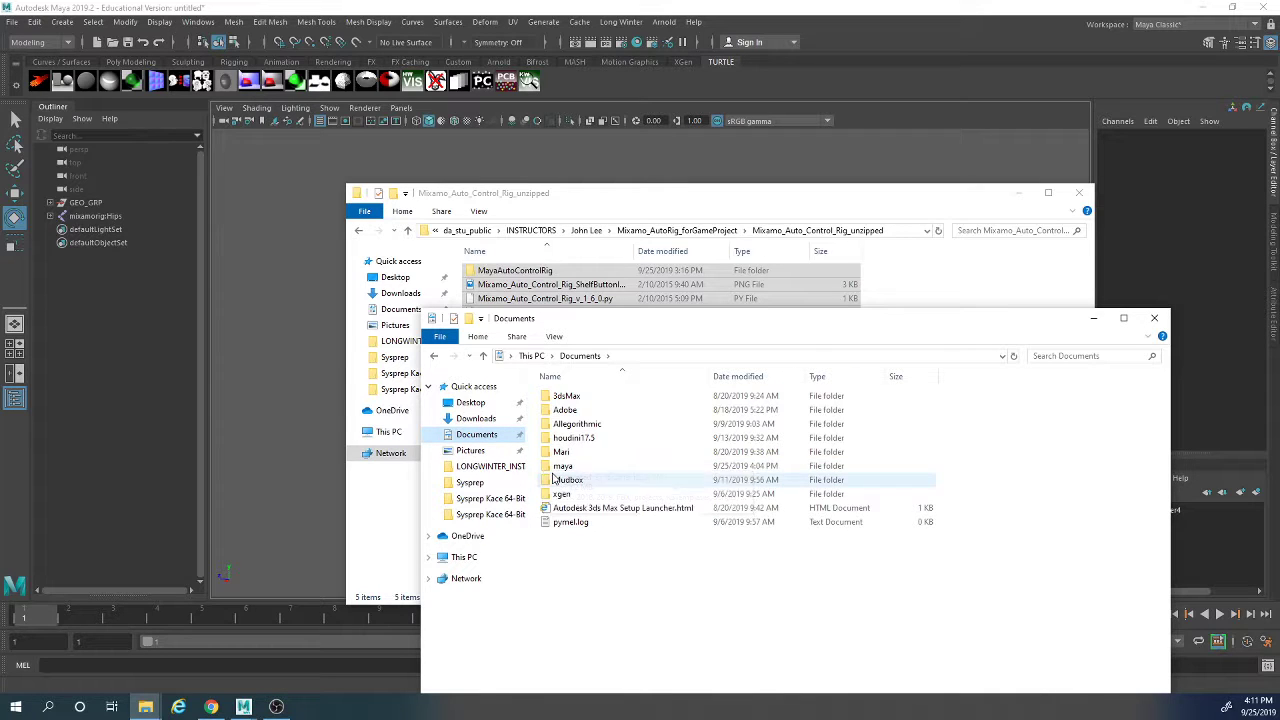
pyautogui.doubleClick(563, 466)
pyautogui.click(562, 410)
pyautogui.doubleClick(562, 410)
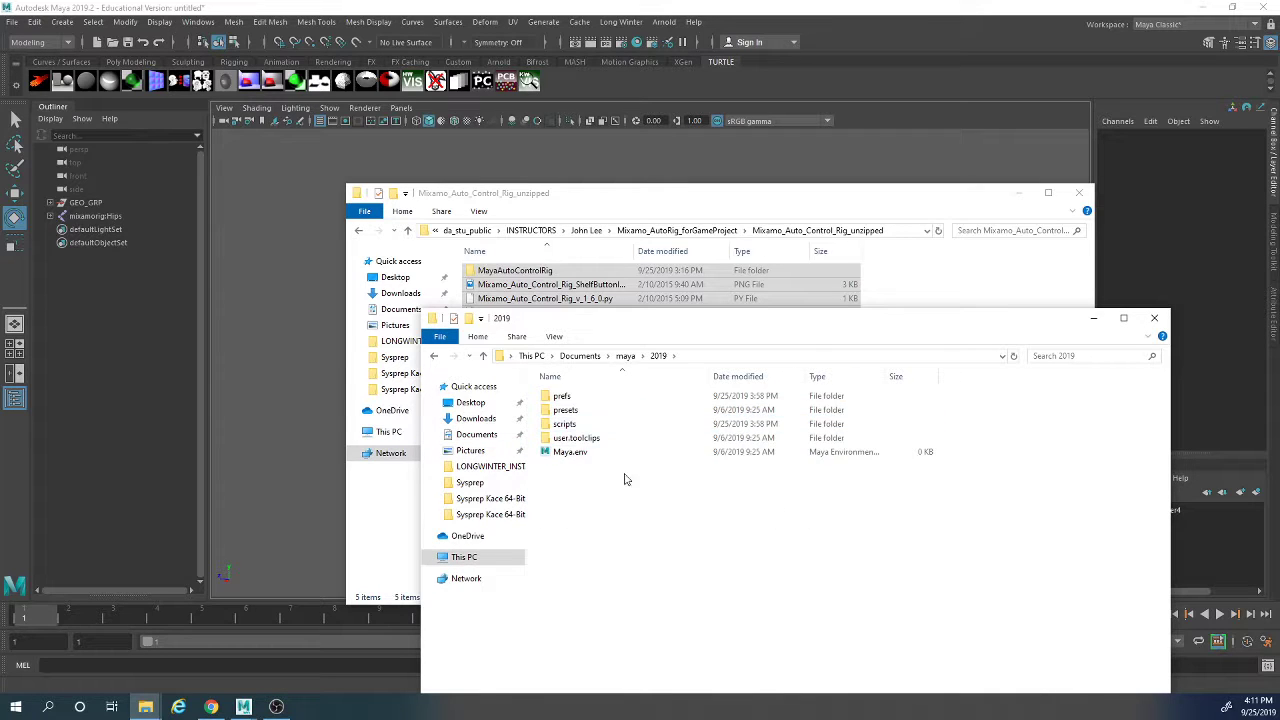
pyautogui.doubleClick(615, 424)
# Step: Paste the copied Mixamo auto-rig files into the Maya 2019 scripts folder and minimize both Explorer windows
pyautogui.rightClick(613, 617)
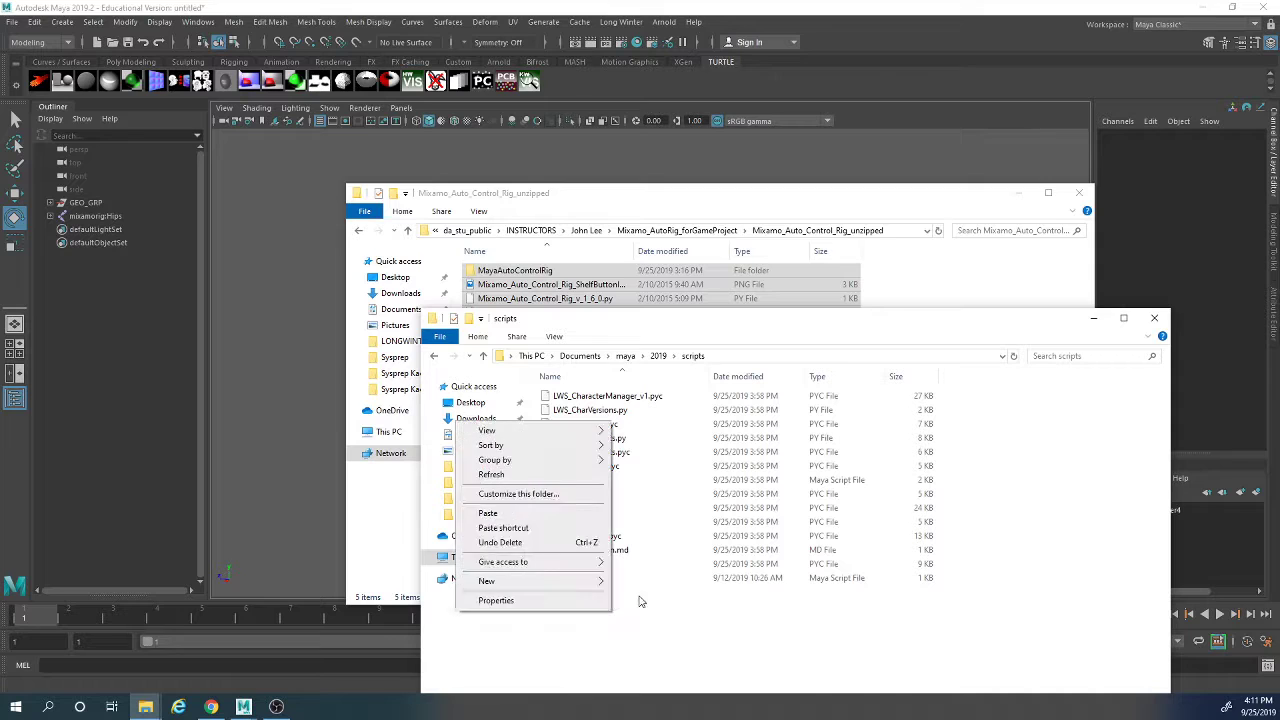
pyautogui.click(727, 654)
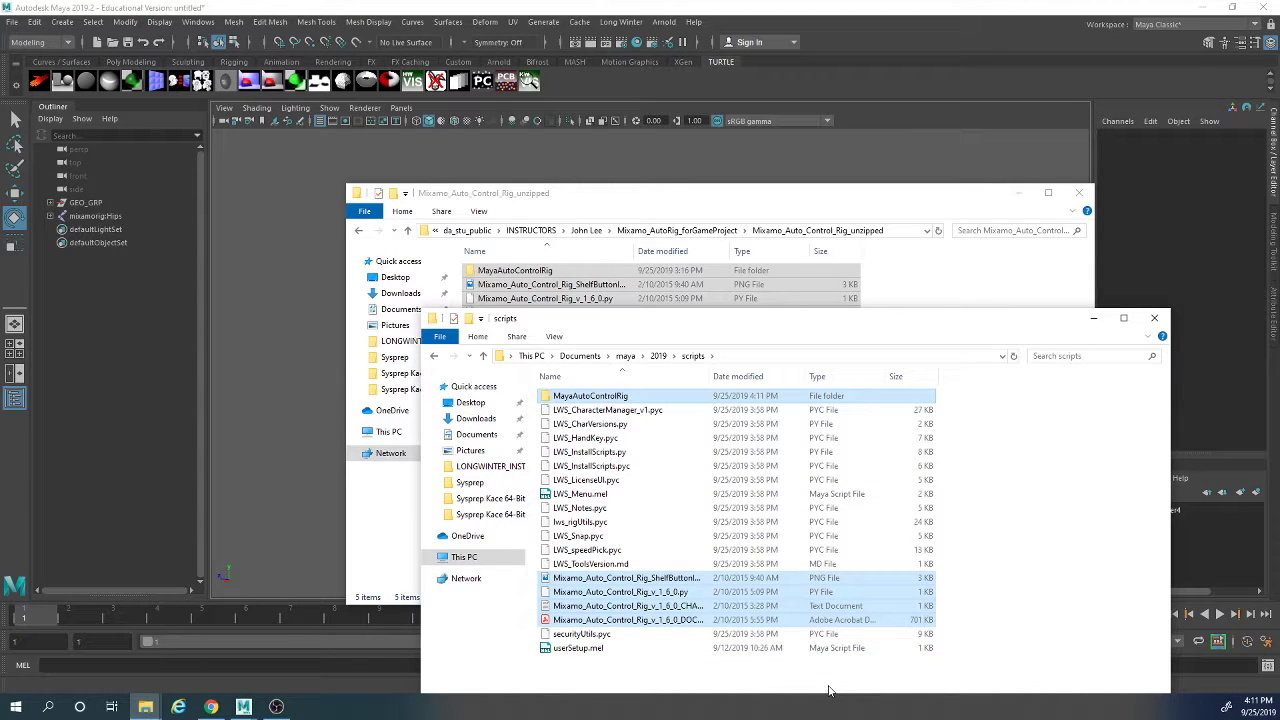
pyautogui.click(1093, 320)
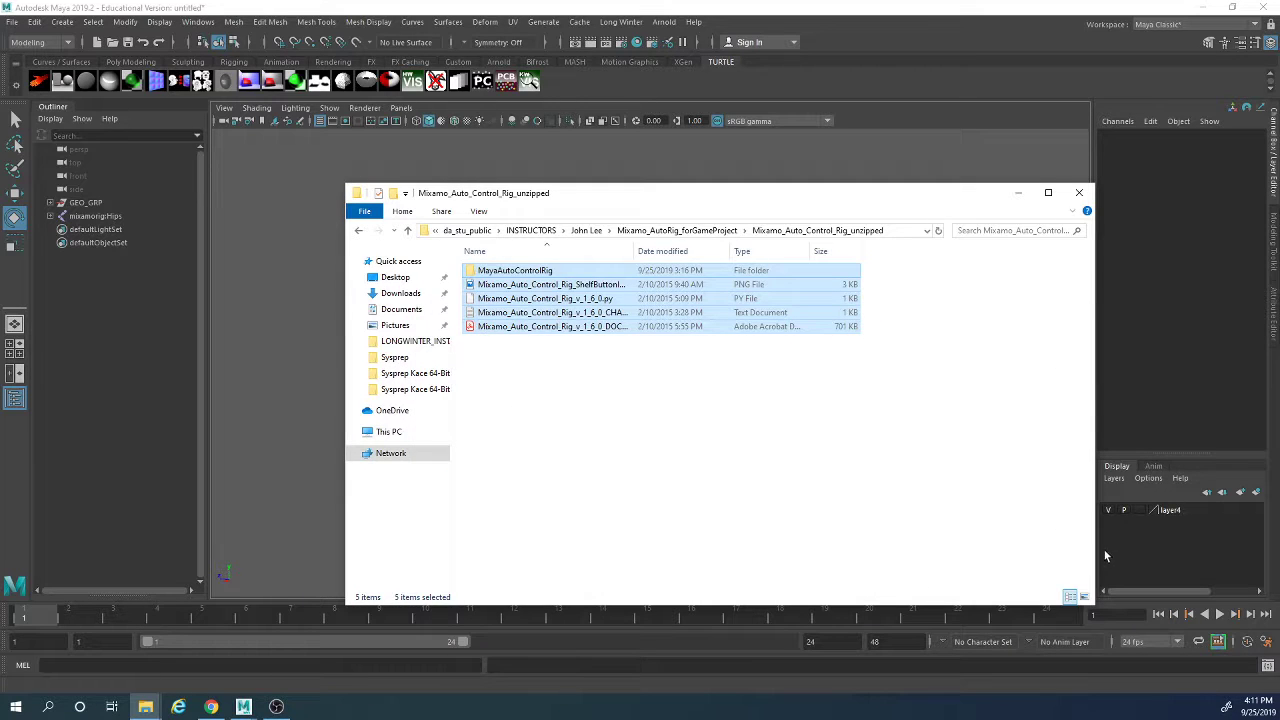
pyautogui.click(848, 419)
pyautogui.click(1017, 193)
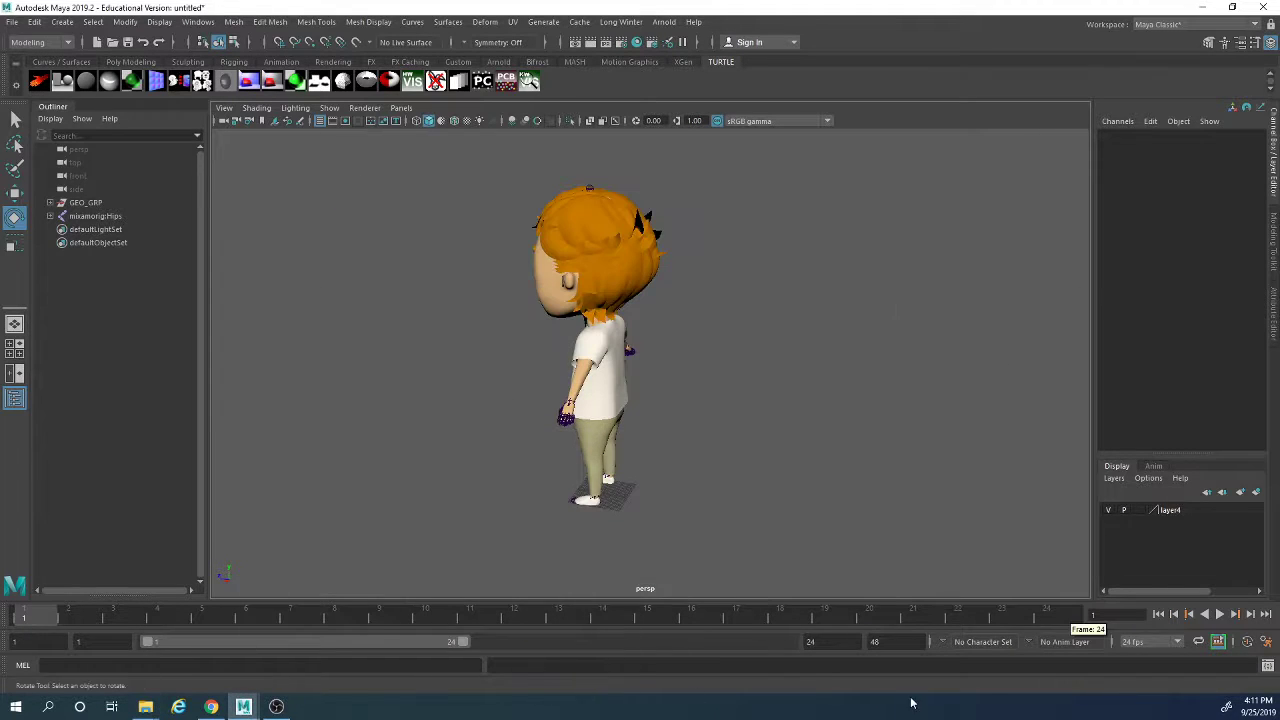
# Step: Load Mixamo_Auto_Control_Rig_v_1_6_0.py from the scripts folder into Maya's Script Editor
pyautogui.keyDown('alt'); pyautogui.moveTo(601, 400); pyautogui.dragTo(700, 402); pyautogui.keyUp('alt')
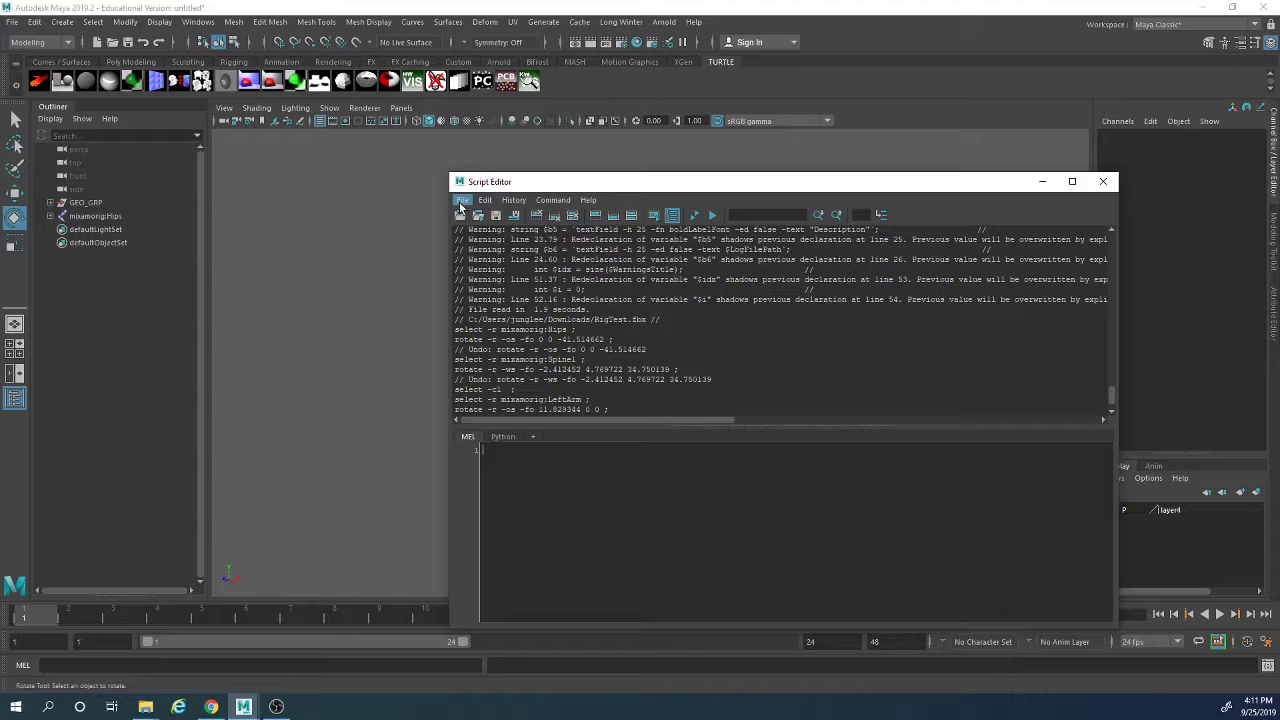
pyautogui.click(462, 201)
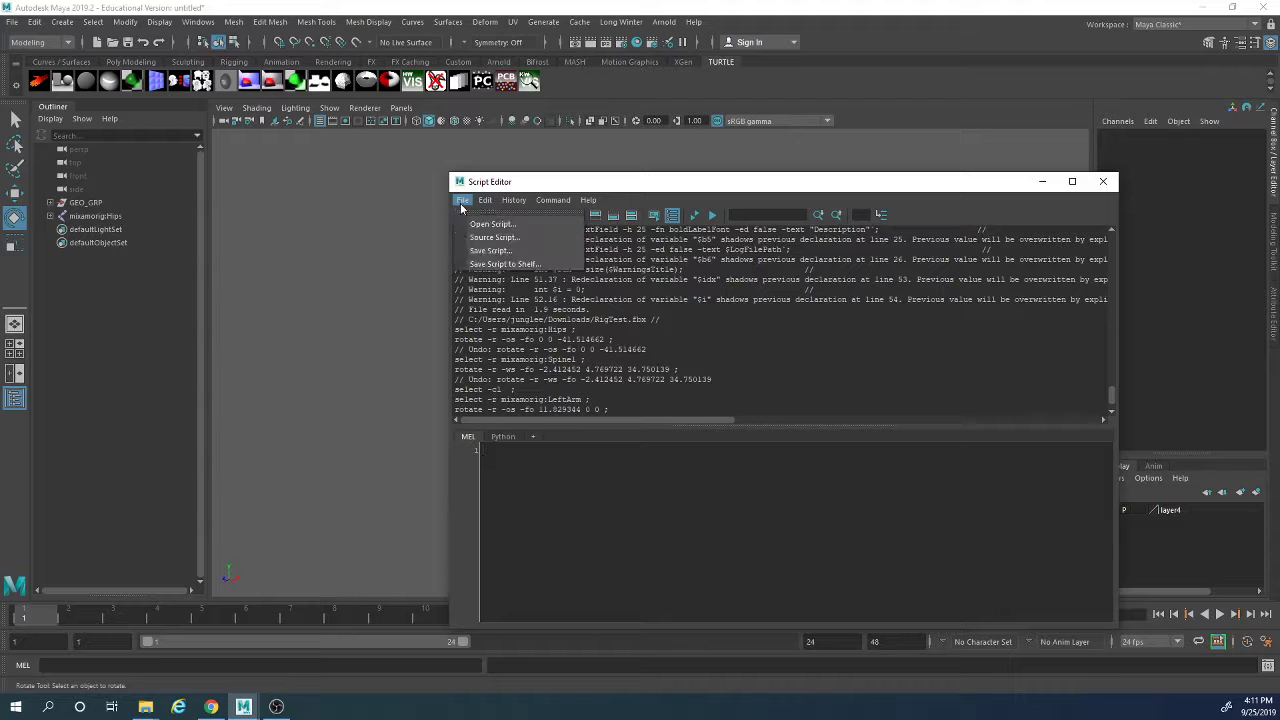
pyautogui.click(485, 221)
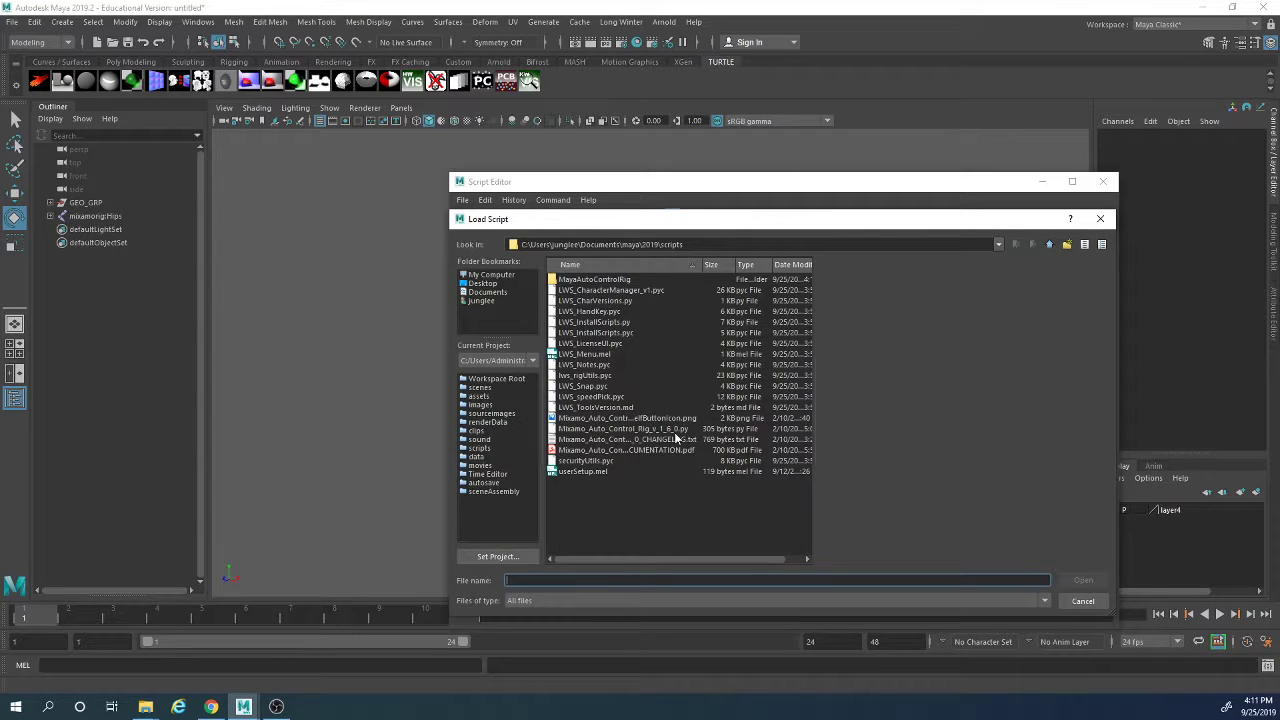
pyautogui.click(674, 430)
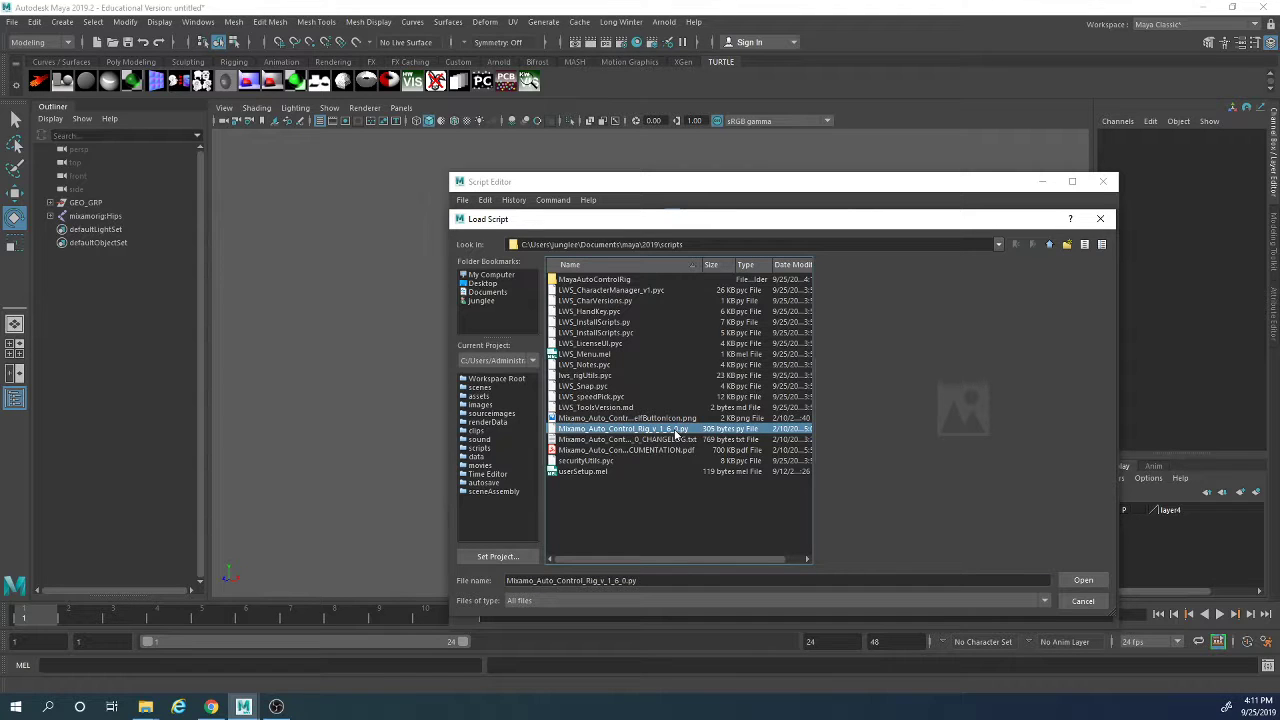
pyautogui.click(1080, 579)
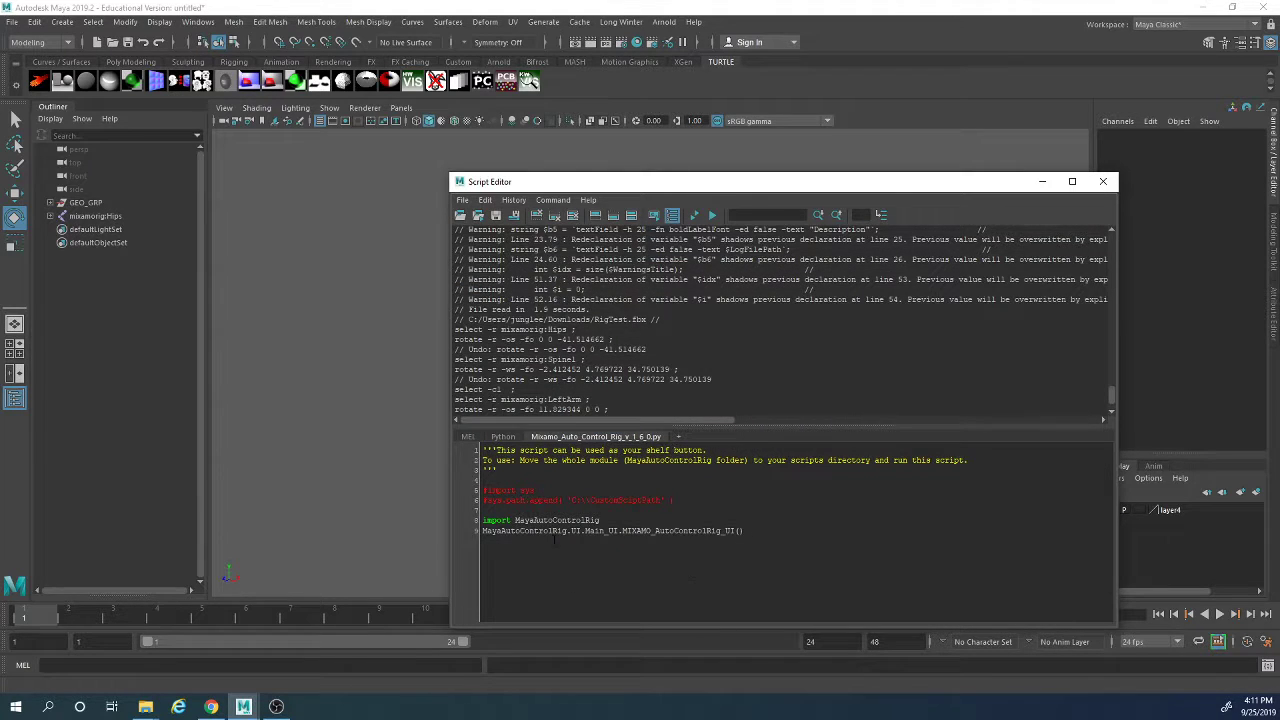
# Step: Save the loaded script to the Custom shelf as Maximo_AutoRig and minimize the Script Editor
pyautogui.click(462, 63)
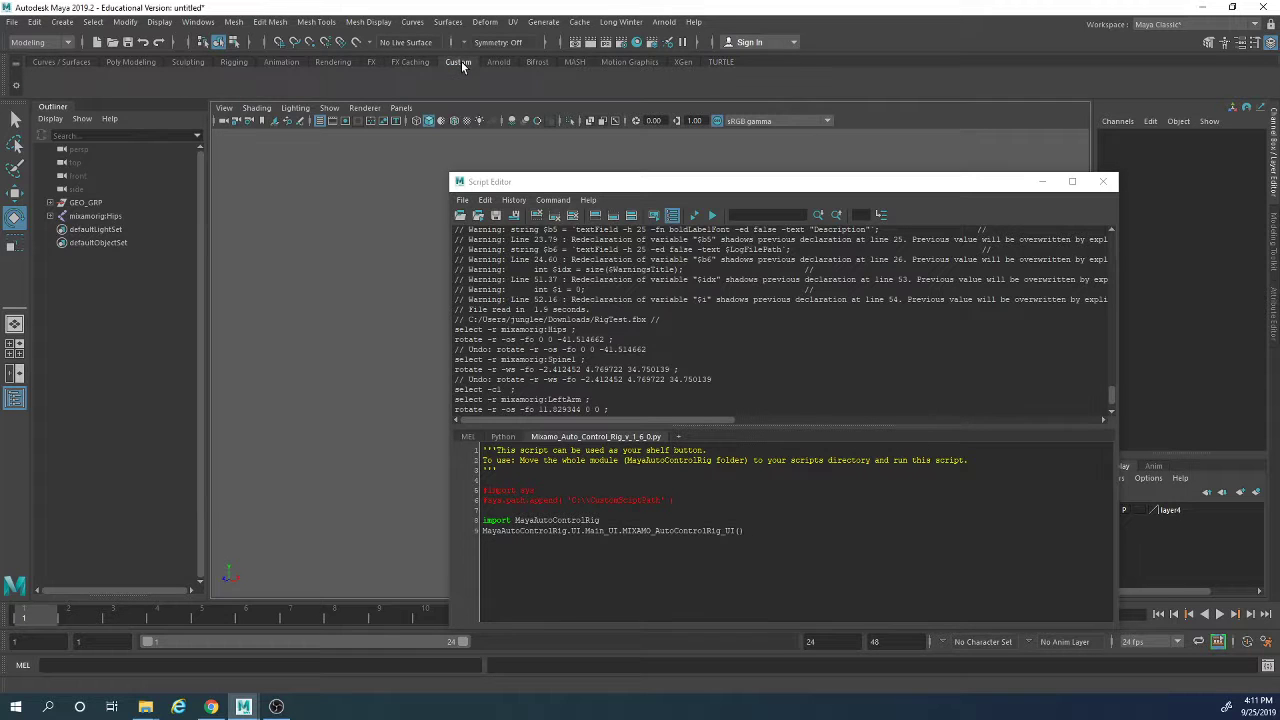
pyautogui.click(462, 200)
pyautogui.click(492, 264)
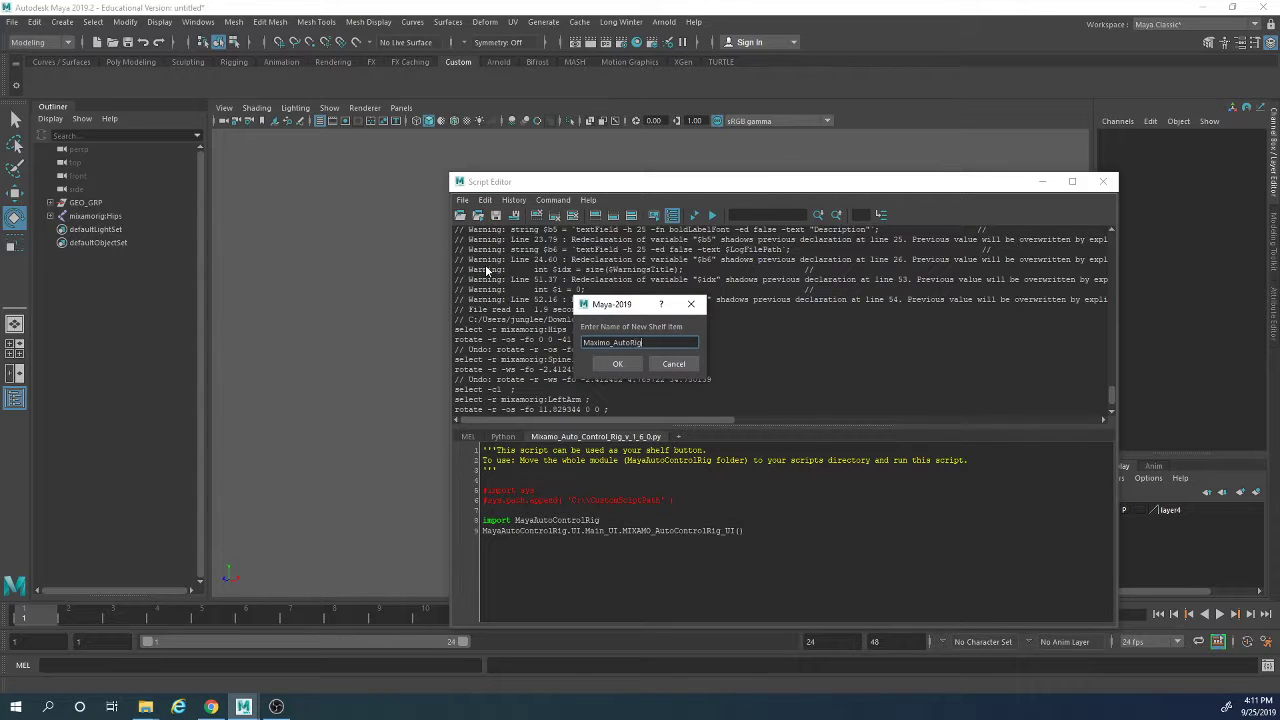
pyautogui.write('Maximo_AutoRig')
pyautogui.press('Return')
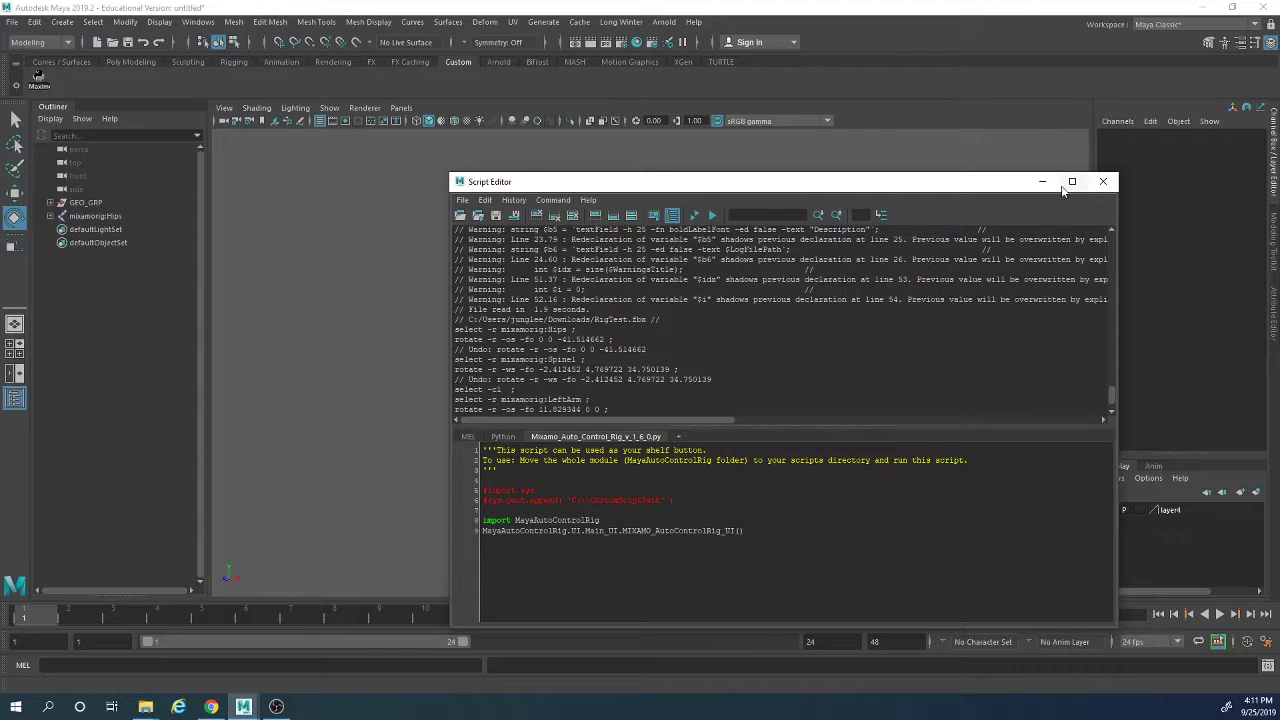
pyautogui.click(1046, 182)
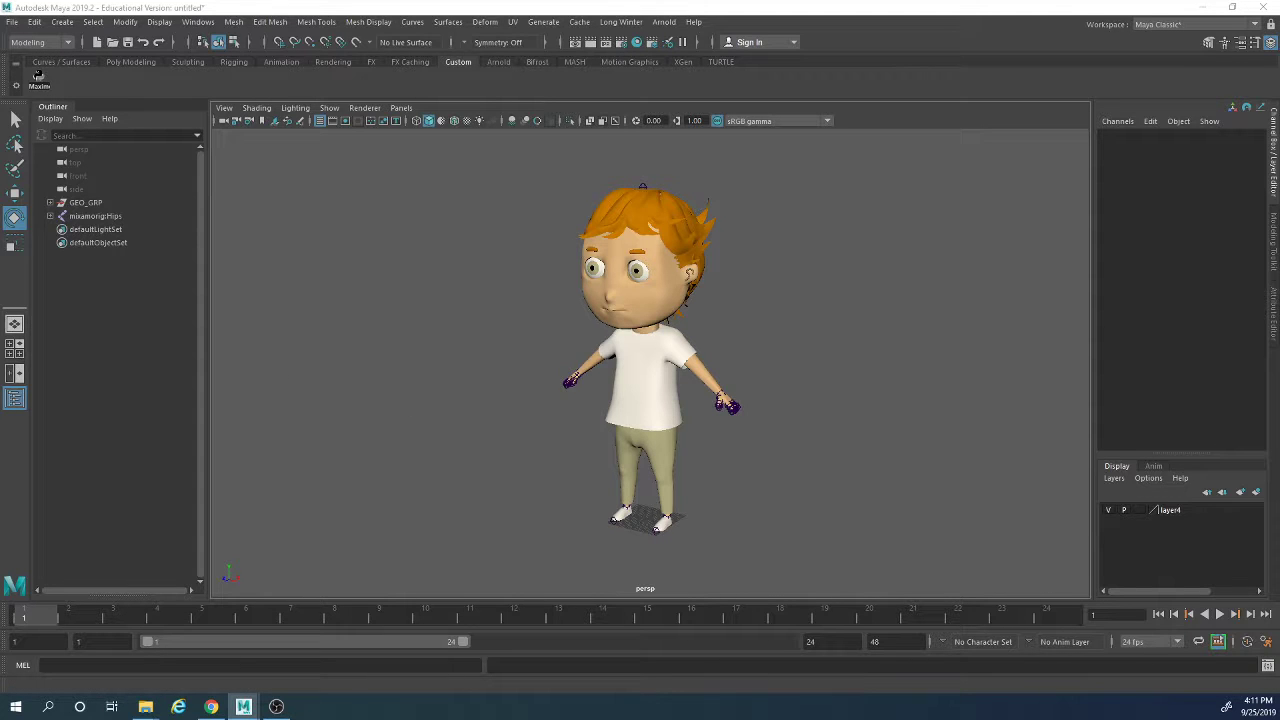
# Step: Launch the auto-rig script from the shelf, create an override bounding box around the character, and show the scene in wireframe
pyautogui.click(38, 78)
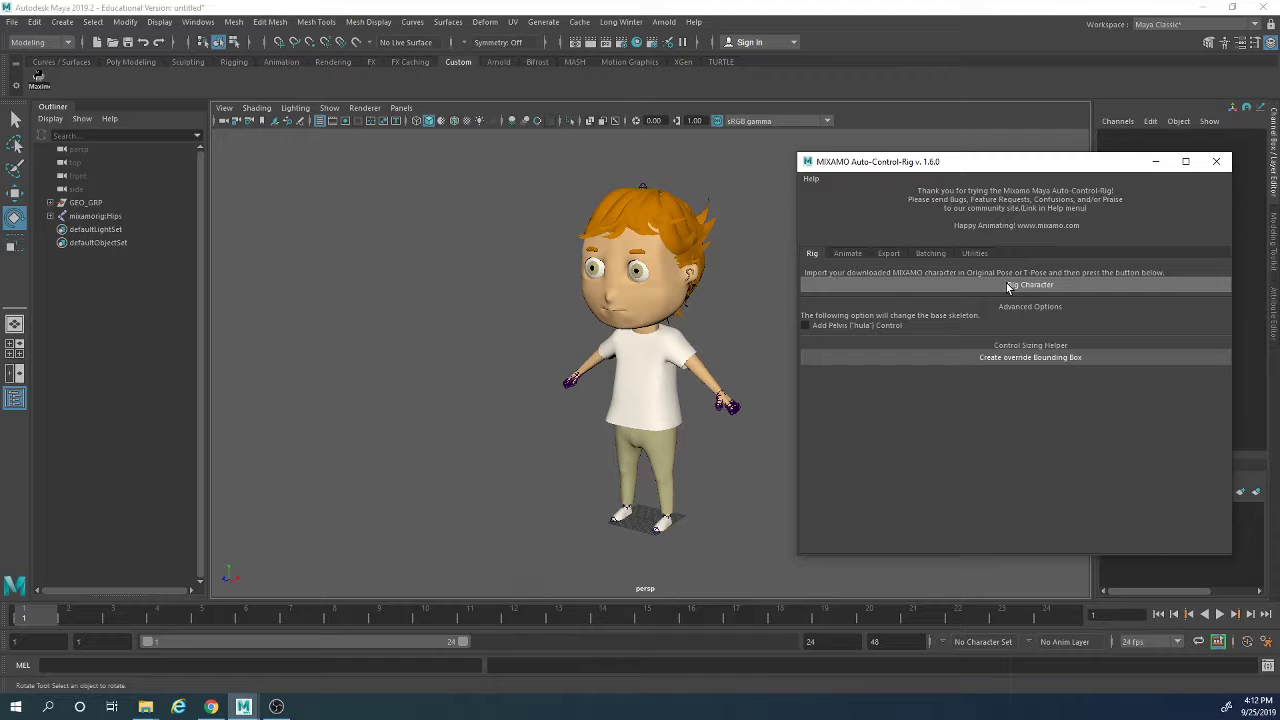
pyautogui.click(1000, 357)
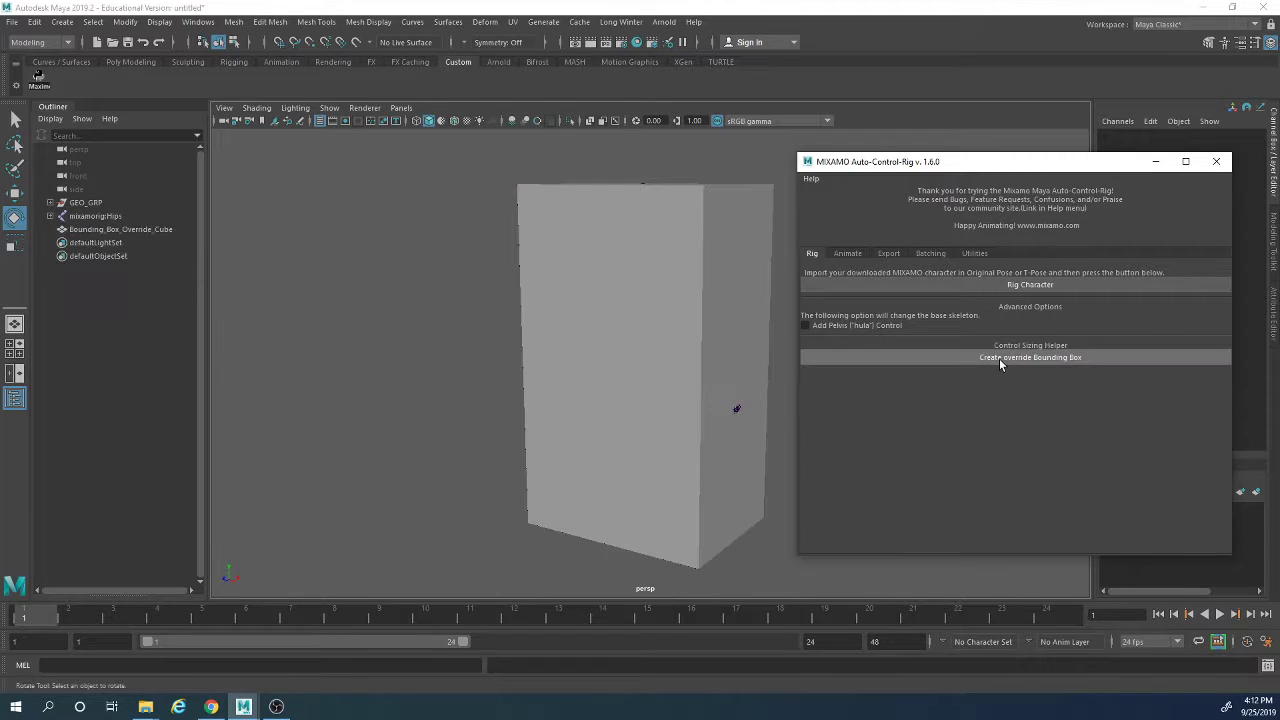
pyautogui.click(665, 462)
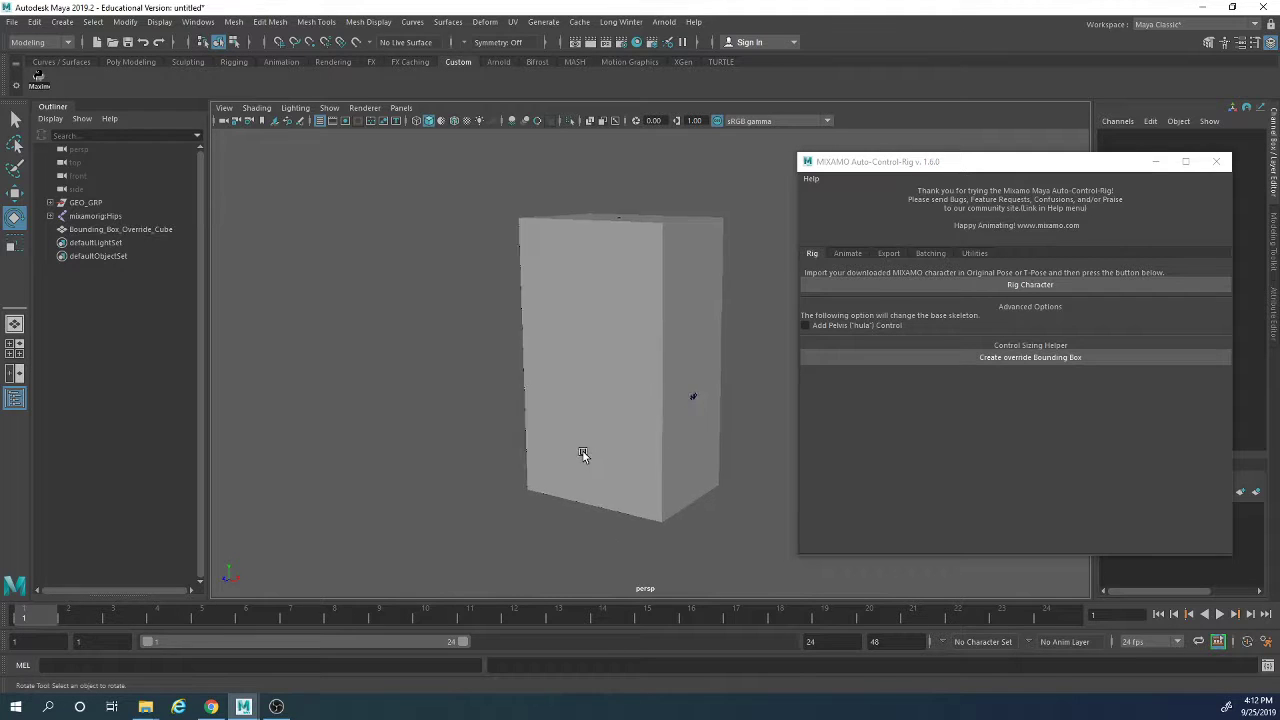
pyautogui.press('4')
# Step: Scale Bounding_Box_Override_Cube down to about the character's waist height with a narrower base, and return to shaded display
pyautogui.click(680, 490)
pyautogui.press('r')
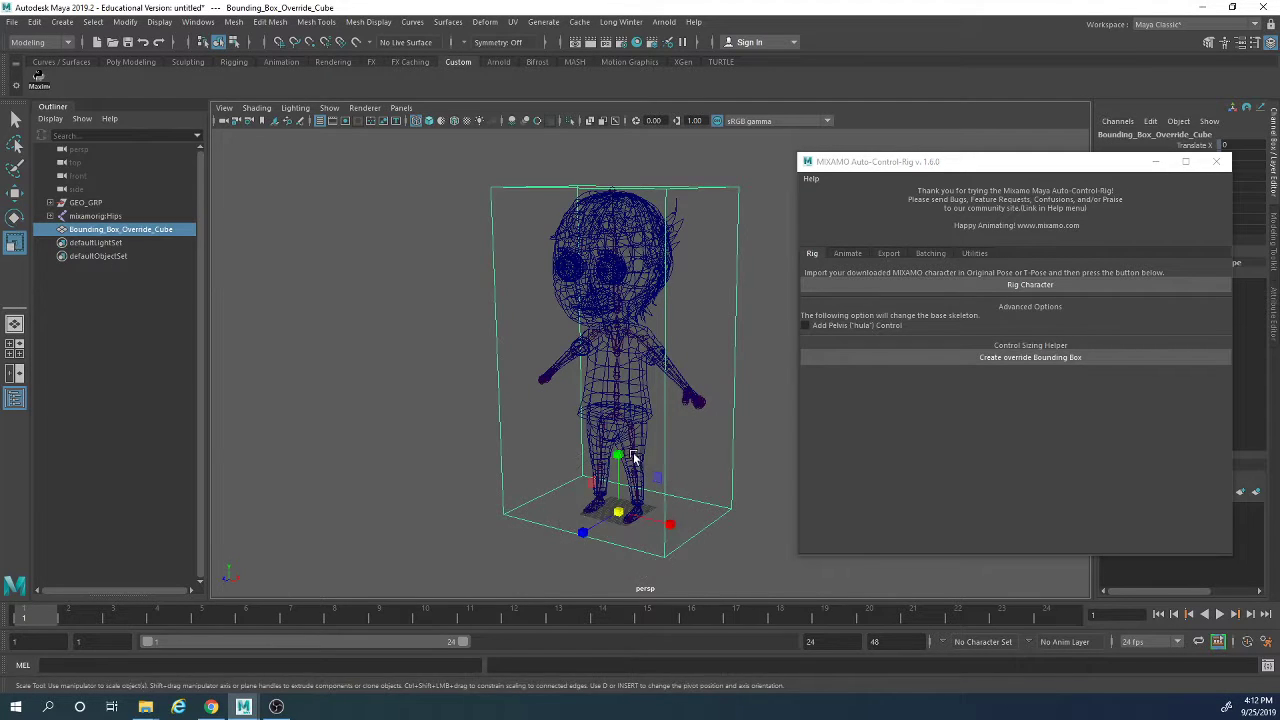
pyautogui.moveTo(617, 457); pyautogui.dragTo(587, 505)
pyautogui.press('5')
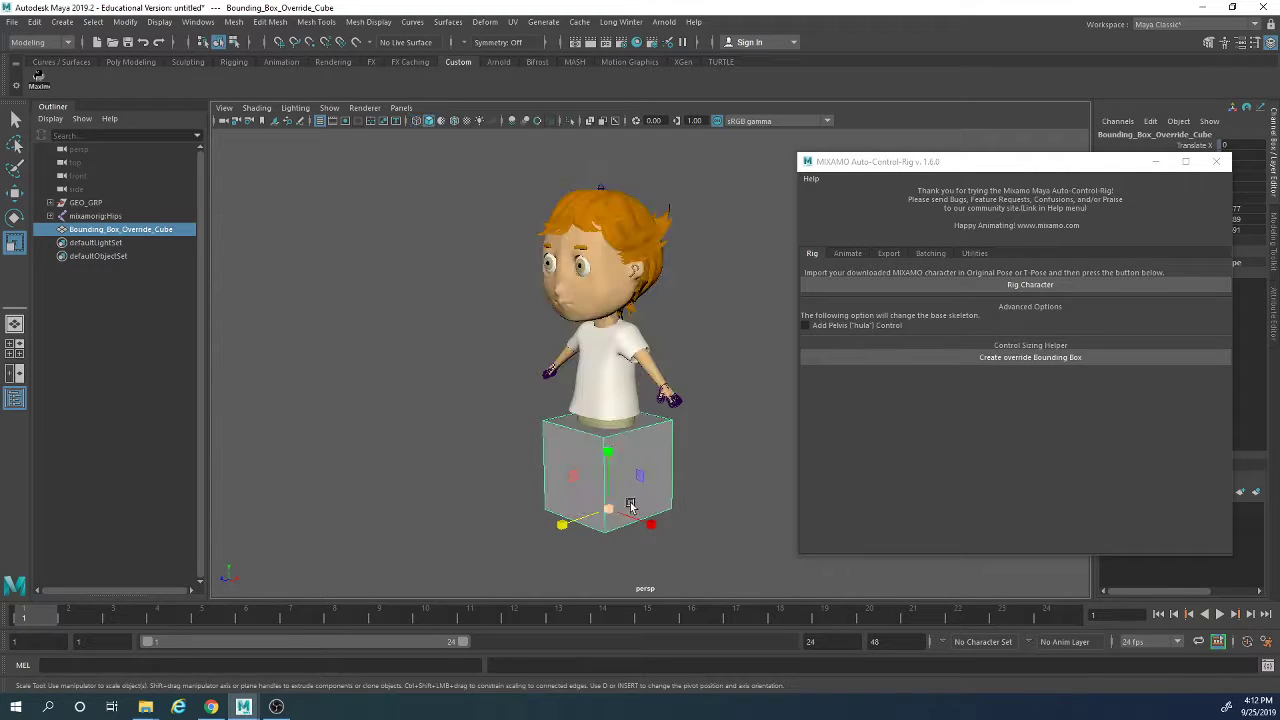
pyautogui.keyDown('alt'); pyautogui.moveTo(618, 478); pyautogui.dragTo(669, 471, button='right'); pyautogui.keyUp('alt')
pyautogui.keyDown('alt'); pyautogui.moveTo(669, 471); pyautogui.dragTo(774, 506); pyautogui.keyUp('alt')
pyautogui.keyDown('alt'); pyautogui.moveTo(693, 509); pyautogui.dragTo(675, 448, button='middle'); pyautogui.keyUp('alt')
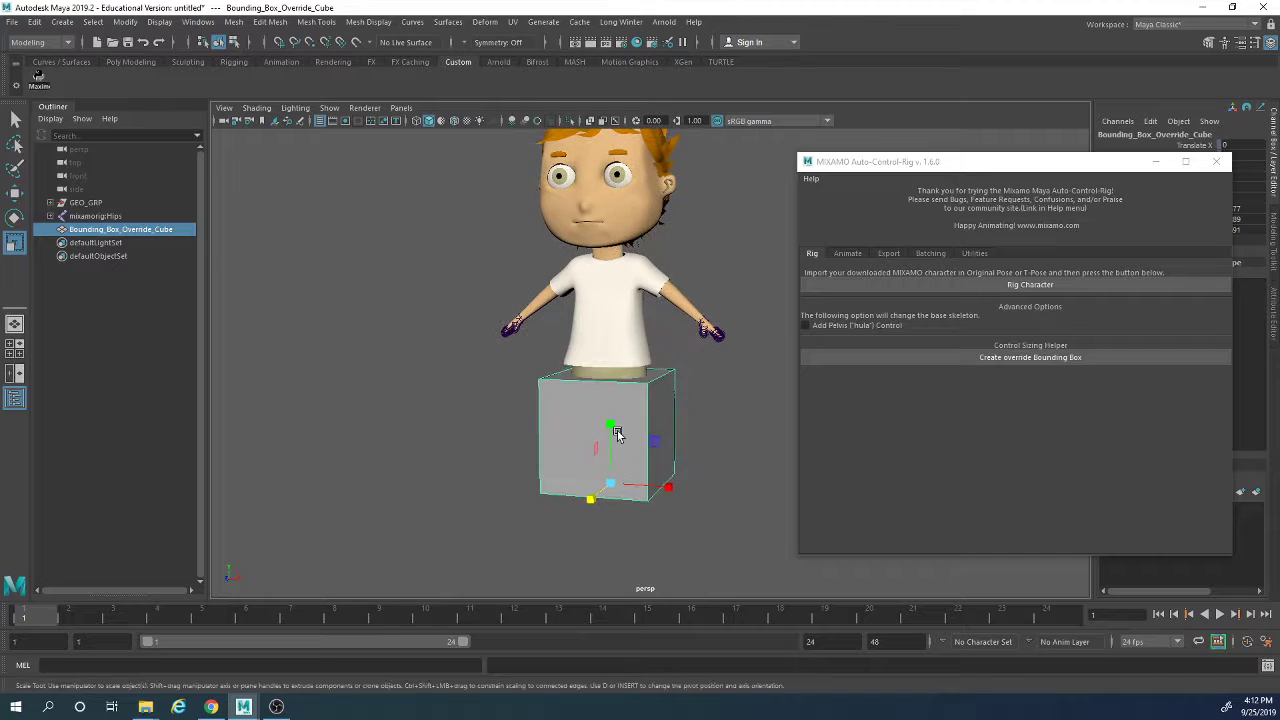
pyautogui.moveTo(611, 426); pyautogui.dragTo(611, 433)
pyautogui.moveTo(697, 463)
pyautogui.keyDown('alt'); pyautogui.mouseDown()
pyautogui.moveTo(664, 473)
pyautogui.moveTo(658, 491)
pyautogui.moveTo(678, 451)
pyautogui.mouseUp(); pyautogui.keyUp('alt')
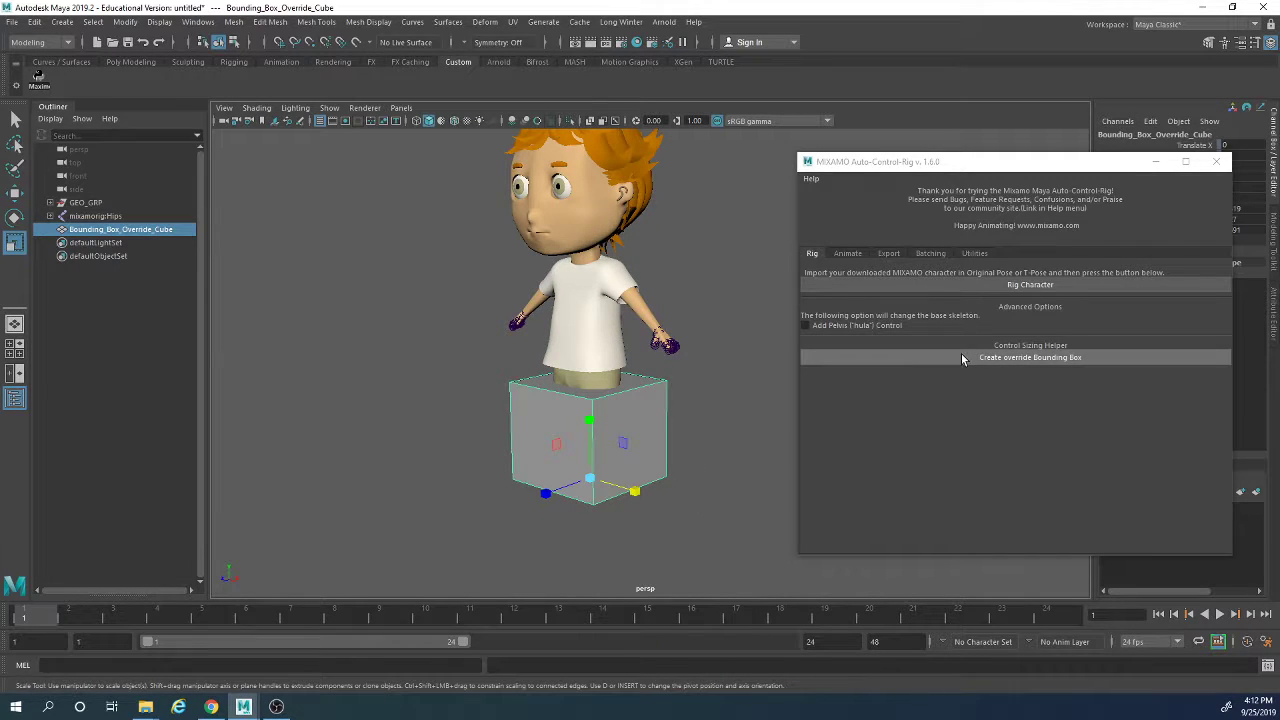
# Step: Rig the character using the resized override bounding box, and inspect the generated controls around the body
pyautogui.click(917, 285)
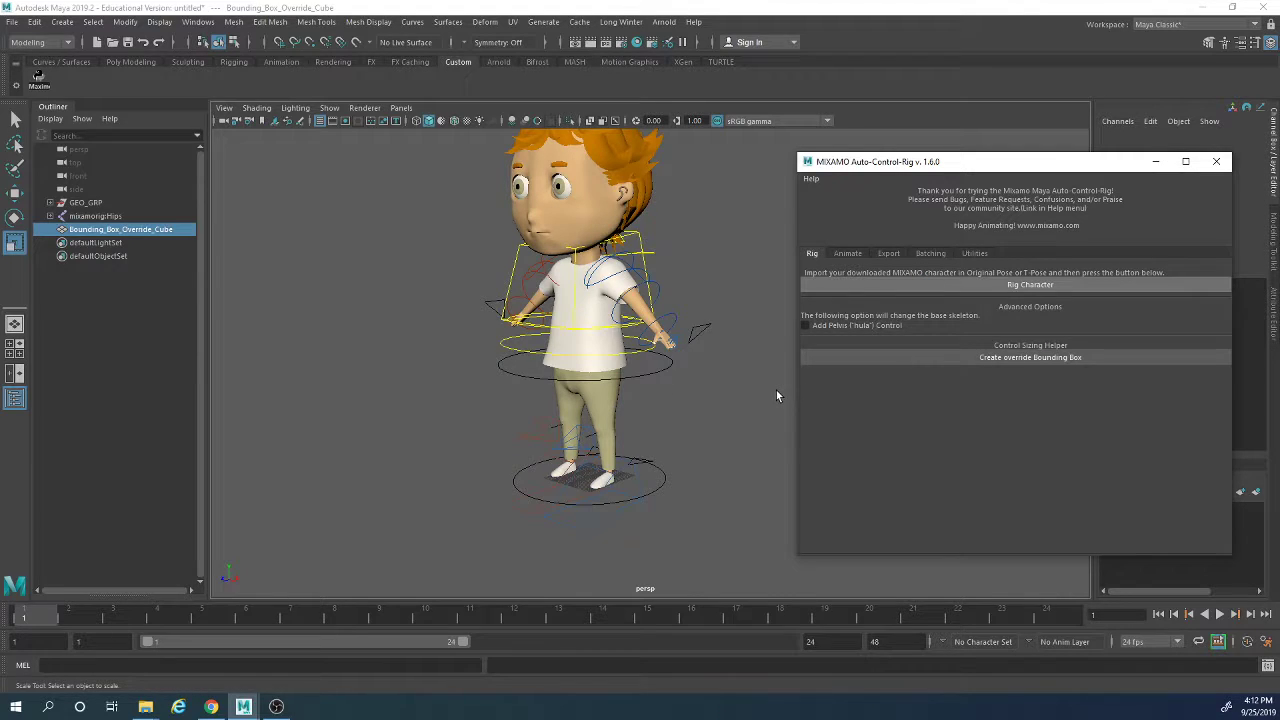
pyautogui.keyDown('alt'); pyautogui.moveTo(734, 403); pyautogui.dragTo(640, 395); pyautogui.keyUp('alt')
pyautogui.scroll(3, 640, 395)
pyautogui.keyDown('alt'); pyautogui.moveTo(640, 395); pyautogui.dragTo(631, 446, button='middle'); pyautogui.keyUp('alt')
pyautogui.moveTo(631, 446)
pyautogui.keyDown('alt'); pyautogui.mouseDown()
pyautogui.moveTo(683, 460)
pyautogui.moveTo(640, 468)
pyautogui.mouseUp(); pyautogui.keyUp('alt')
pyautogui.keyDown('alt'); pyautogui.moveTo(680, 478); pyautogui.dragTo(674, 363, button='middle'); pyautogui.keyUp('alt')
# Step: Test-move the Root_CTRL control around the character's waist and undo the movement
pyautogui.click(673, 375)
pyautogui.scroll(-2, 575, 424)
pyautogui.press('w')
pyautogui.keyDown('alt'); pyautogui.moveTo(571, 426); pyautogui.dragTo(671, 378); pyautogui.keyUp('alt')
pyautogui.hotkey('ctrl', 'z')
pyautogui.scroll(-1, 559, 411)
pyautogui.scroll(2, 671, 378)
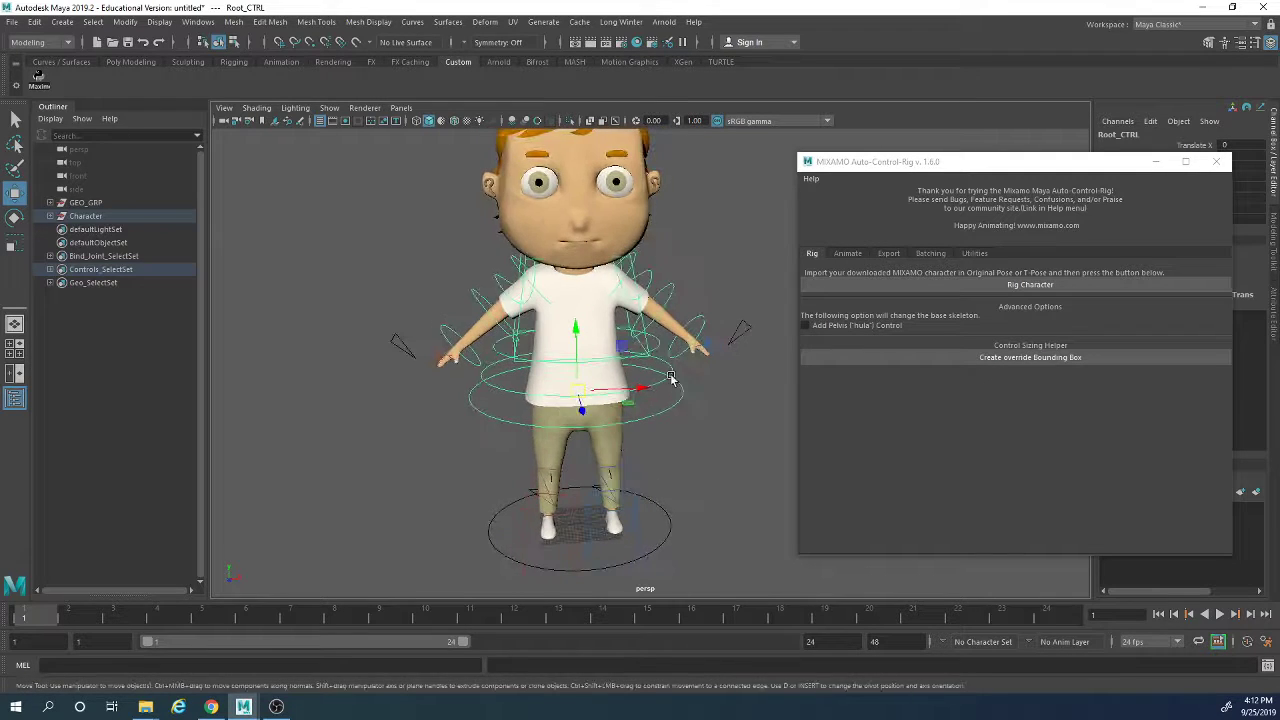
# Step: Test-rotate an upper-body control near the shoulder, undo the rotation, and clear the selection
pyautogui.click(646, 275)
pyautogui.press('e')
pyautogui.keyDown('alt'); pyautogui.moveTo(683, 277); pyautogui.dragTo(663, 330); pyautogui.keyUp('alt')
pyautogui.hotkey('ctrl', 'z')
pyautogui.click(692, 414)
pyautogui.keyDown('alt'); pyautogui.moveTo(716, 430); pyautogui.dragTo(620, 430); pyautogui.keyUp('alt')
pyautogui.keyDown('alt'); pyautogui.moveTo(590, 370); pyautogui.dragTo(600, 440, button='middle'); pyautogui.keyUp('alt')
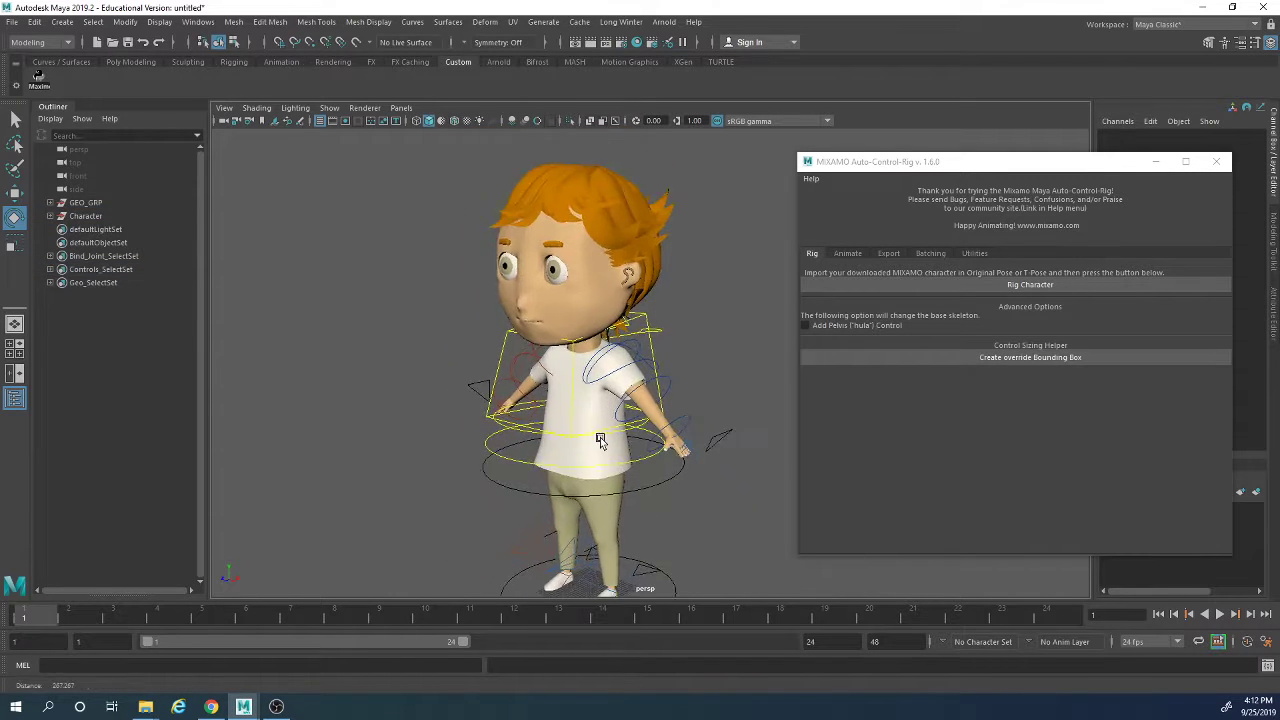
# Step: Test-rotate the Spine2_CTRL control around the upper torso and undo the rotation
pyautogui.keyDown('alt'); pyautogui.moveTo(600, 440); pyautogui.dragTo(690, 430, button='right'); pyautogui.keyUp('alt')
pyautogui.moveTo(650, 344); pyautogui.dragTo(668, 348)
pyautogui.keyDown('alt'); pyautogui.moveTo(662, 360); pyautogui.dragTo(536, 410); pyautogui.keyUp('alt')
pyautogui.hotkey('ctrl', 'z')
pyautogui.keyDown('alt'); pyautogui.moveTo(580, 484); pyautogui.dragTo(626, 494); pyautogui.keyUp('alt')
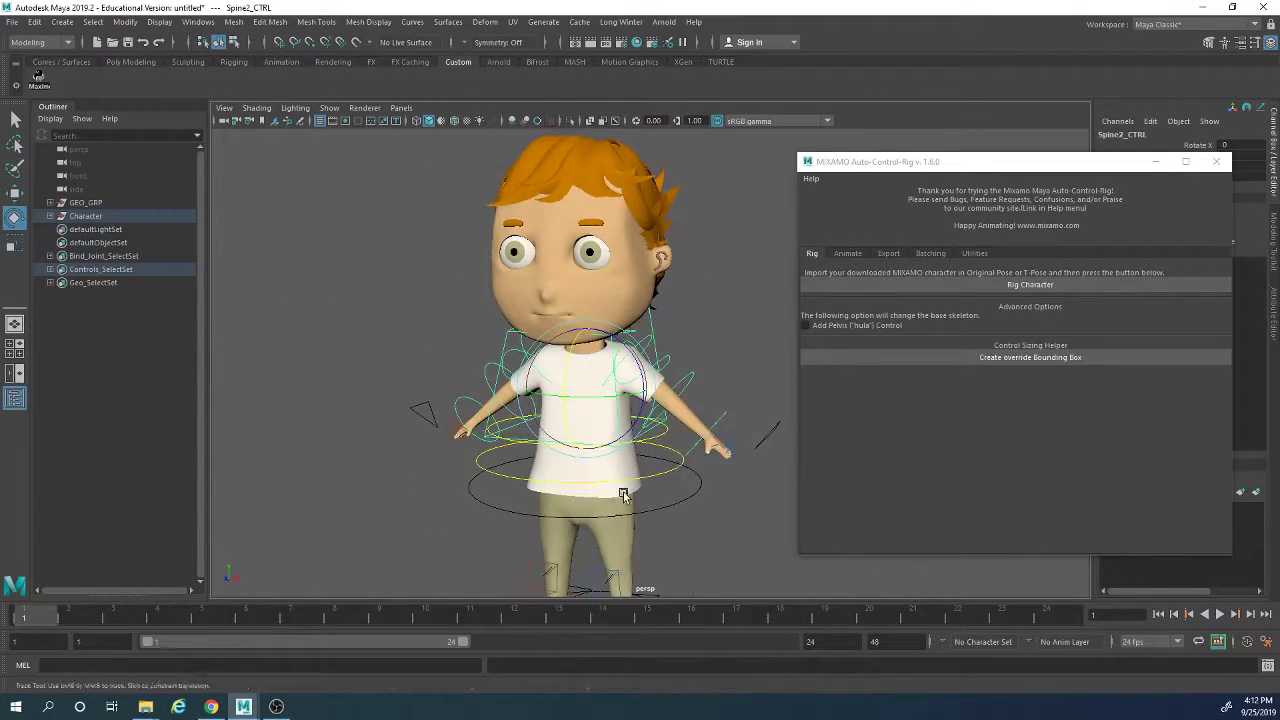
# Step: Select the Root_CTRL control around the waist and close the MIXAMO Auto-Control-Rig window
pyautogui.keyDown('alt'); pyautogui.moveTo(626, 494); pyautogui.dragTo(632, 396, button='middle'); pyautogui.keyUp('alt')
pyautogui.click(680, 384)
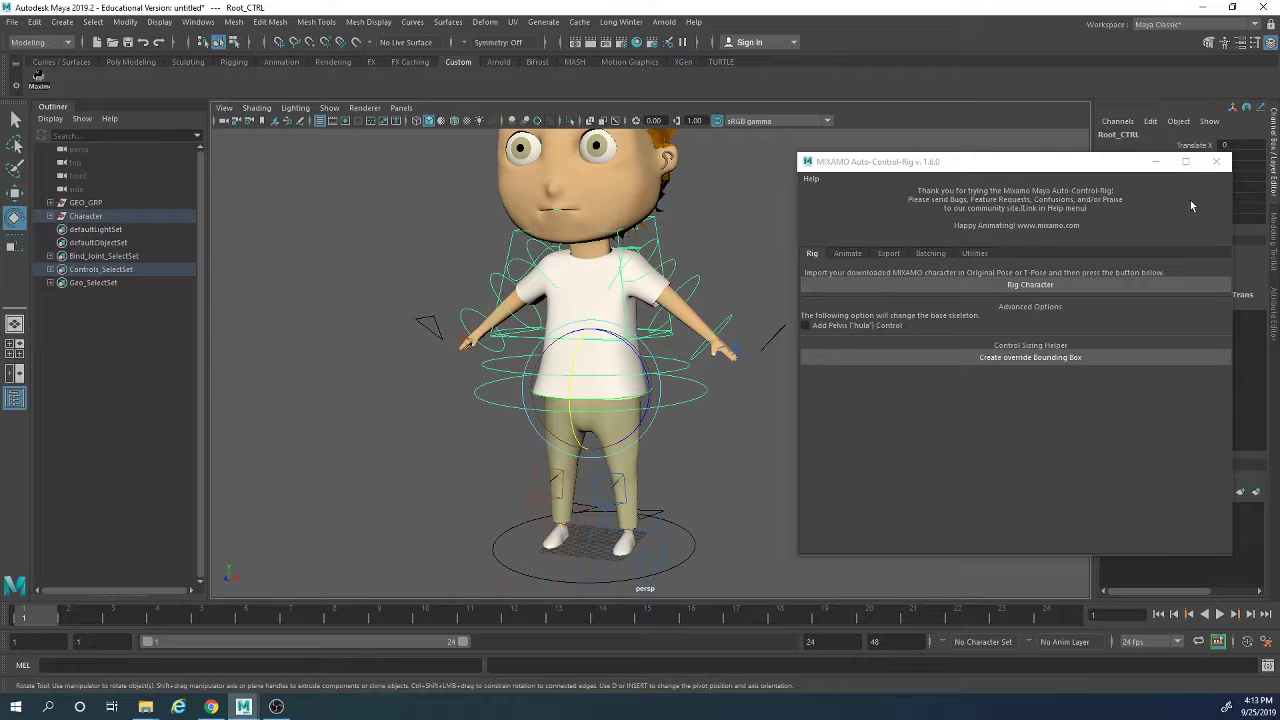
pyautogui.click(1216, 162)
pyautogui.keyDown('alt'); pyautogui.moveTo(814, 302); pyautogui.dragTo(868, 451, button='middle'); pyautogui.keyUp('alt')
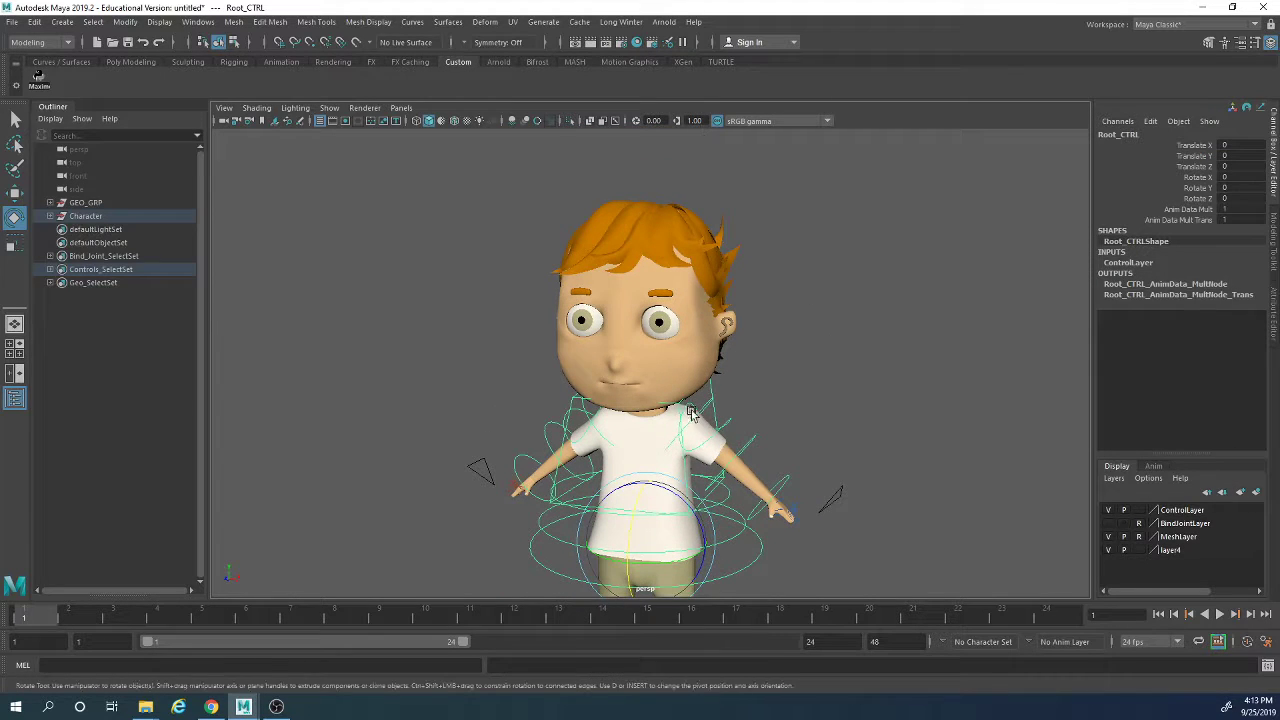
# Step: Test-rotate Head_CTRL to tilt the character's head forward, then undo the rotation and the selection
pyautogui.keyDown('alt'); pyautogui.moveTo(522, 548); pyautogui.dragTo(618, 305); pyautogui.keyUp('alt')
pyautogui.scroll(5, 842, 491)
pyautogui.click(595, 302)
pyautogui.scroll(-5, 596, 303)
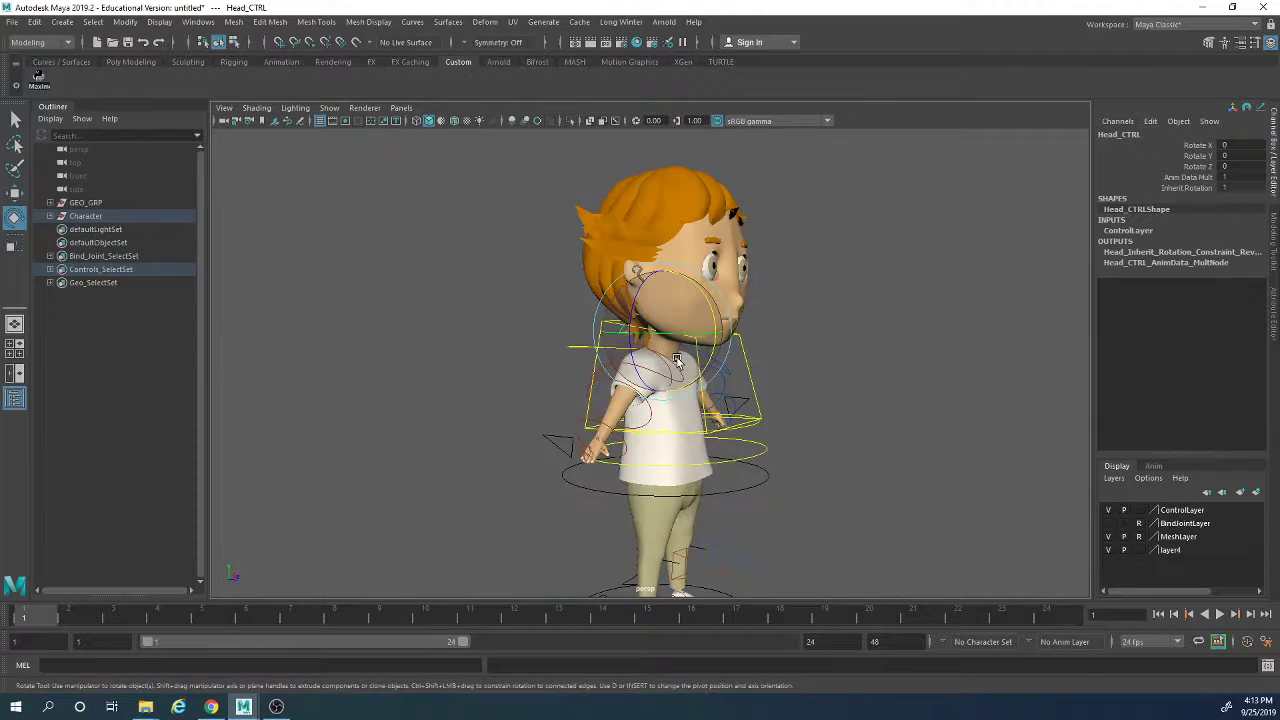
pyautogui.moveTo(707, 322)
pyautogui.mouseDown()
pyautogui.moveTo(701, 302)
pyautogui.moveTo(700, 346)
pyautogui.mouseUp()
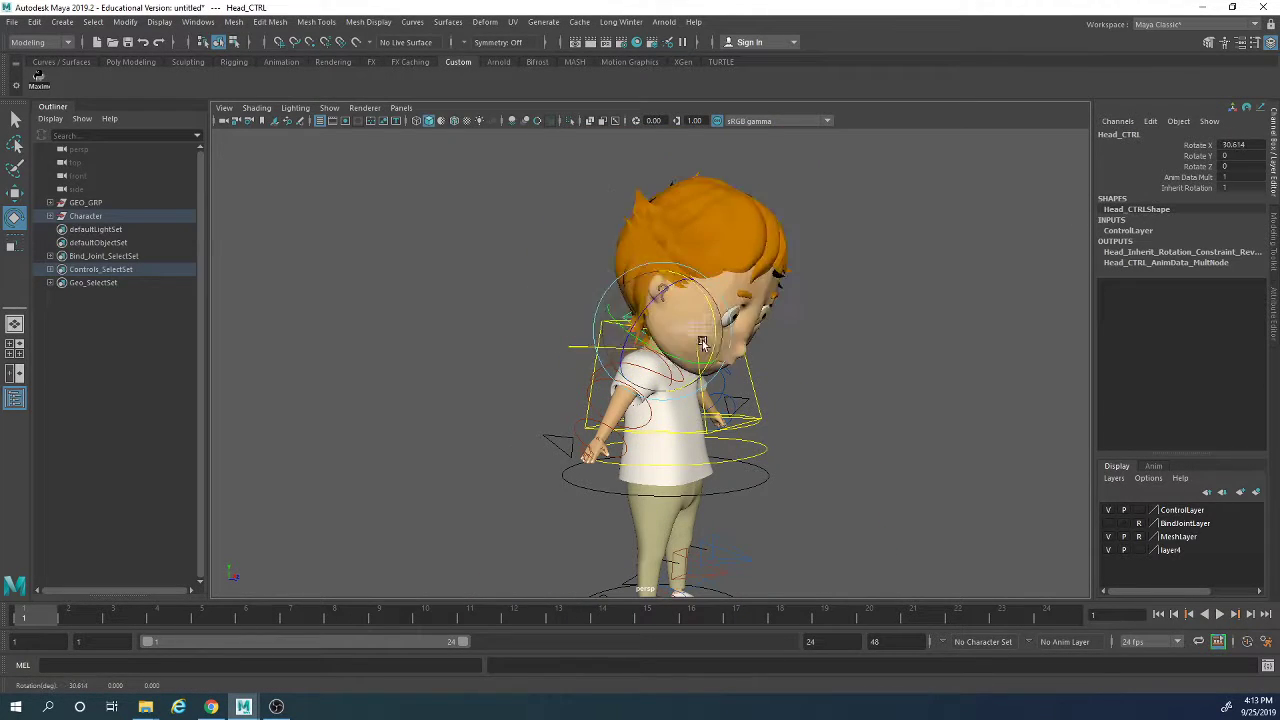
pyautogui.hotkey('ctrl', 'z')
pyautogui.hotkey('ctrl', 'z')
# Step: Test-move the Root_CTRL control upward from the character's waist and undo the movement
pyautogui.keyDown('alt'); pyautogui.moveTo(888, 437); pyautogui.dragTo(838, 467); pyautogui.keyUp('alt')
pyautogui.scroll(-1, 836, 468)
pyautogui.keyDown('alt'); pyautogui.moveTo(738, 498); pyautogui.dragTo(741, 413, button='middle'); pyautogui.keyUp('alt')
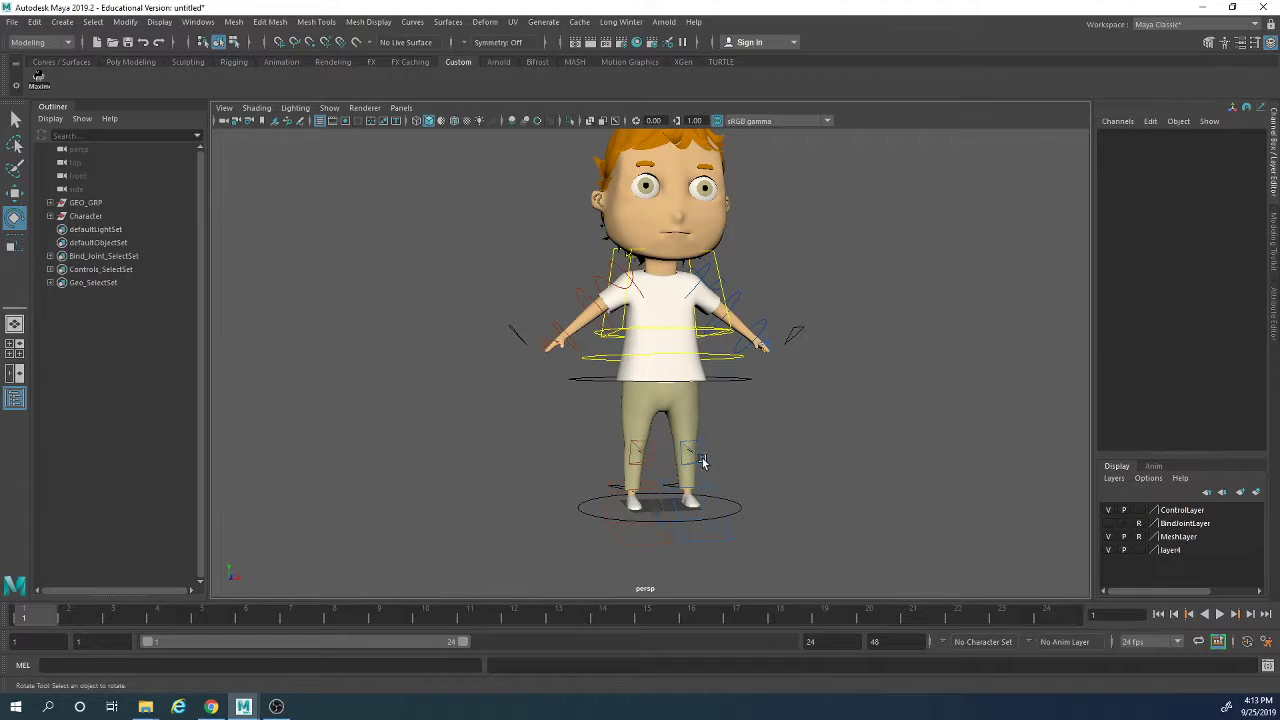
pyautogui.click(703, 460)
pyautogui.keyDown('alt'); pyautogui.moveTo(703, 461); pyautogui.dragTo(793, 467); pyautogui.keyUp('alt')
pyautogui.press('w')
pyautogui.hotkey('ctrl', 'z')
pyautogui.click(728, 387)
pyautogui.keyDown('alt'); pyautogui.moveTo(750, 422); pyautogui.dragTo(766, 417); pyautogui.keyUp('alt')
pyautogui.moveTo(652, 378); pyautogui.dragTo(654, 345)
pyautogui.hotkey('ctrl', 'z')
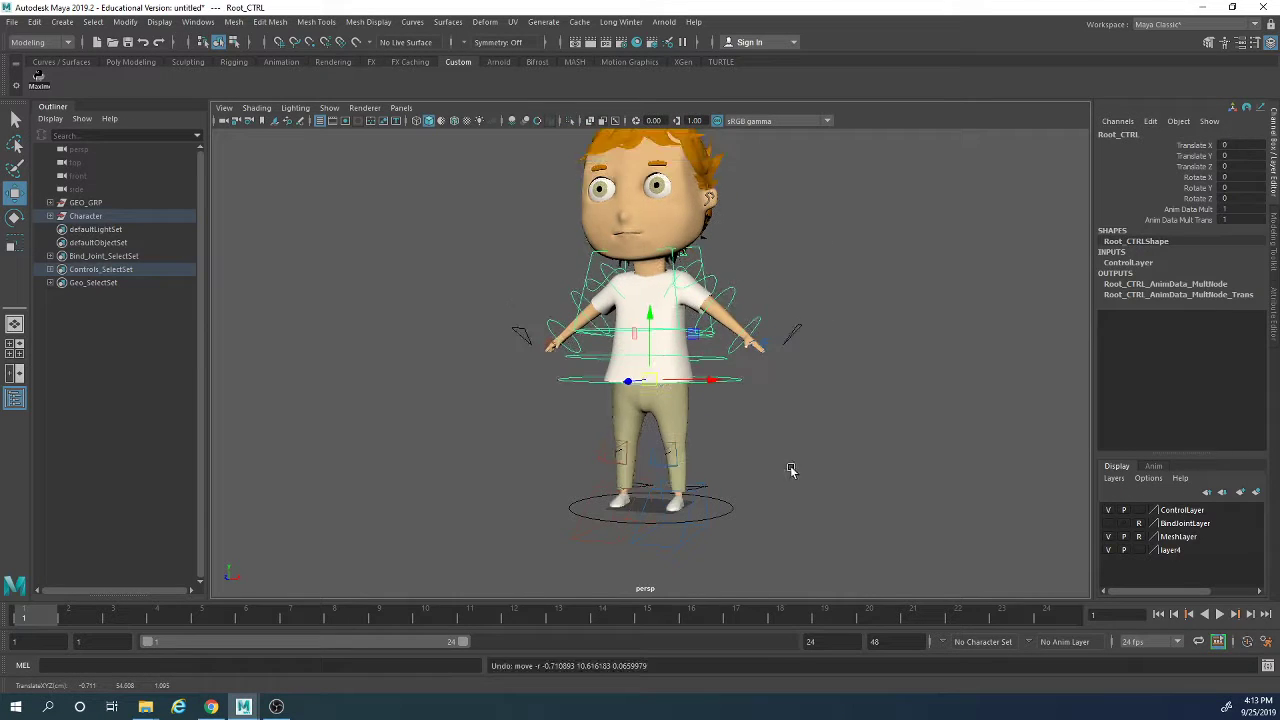
# Step: Save the rigged scene to the Desktop as Test_Rig001 in Maya Binary format
pyautogui.keyDown('alt'); pyautogui.moveTo(790, 470); pyautogui.dragTo(745, 468); pyautogui.keyUp('alt')
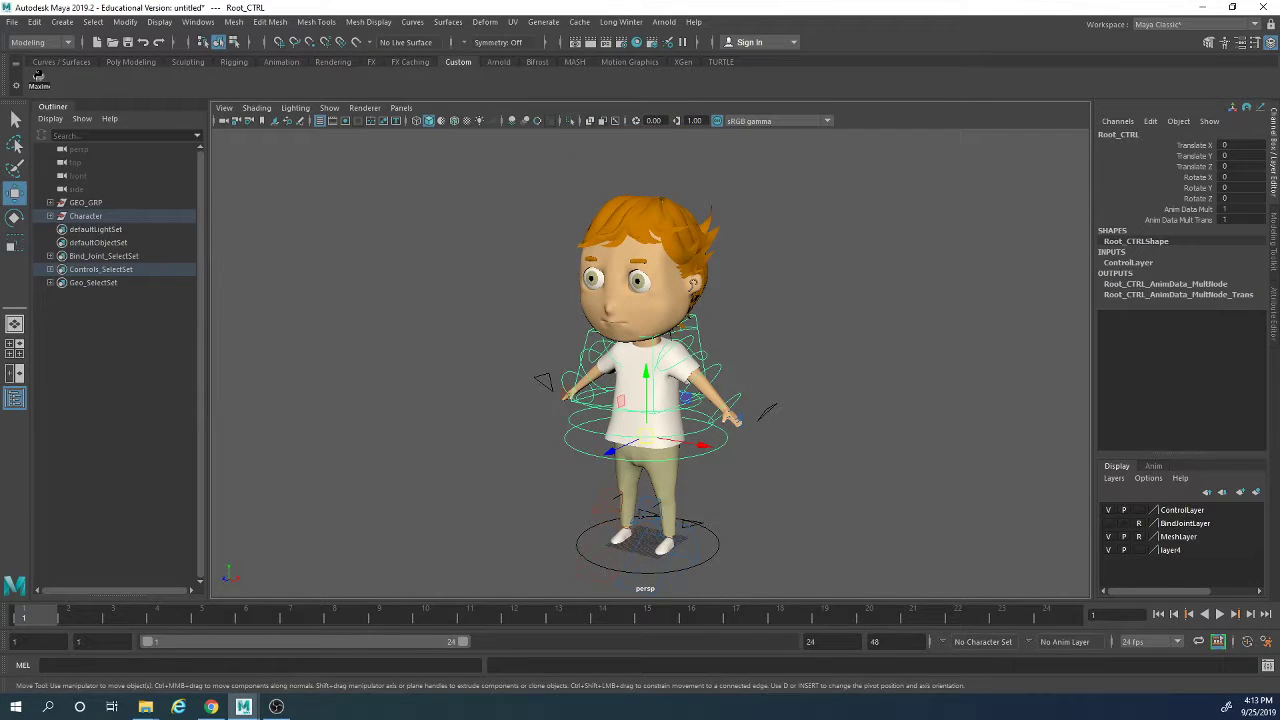
pyautogui.click(12, 21)
pyautogui.click(40, 98)
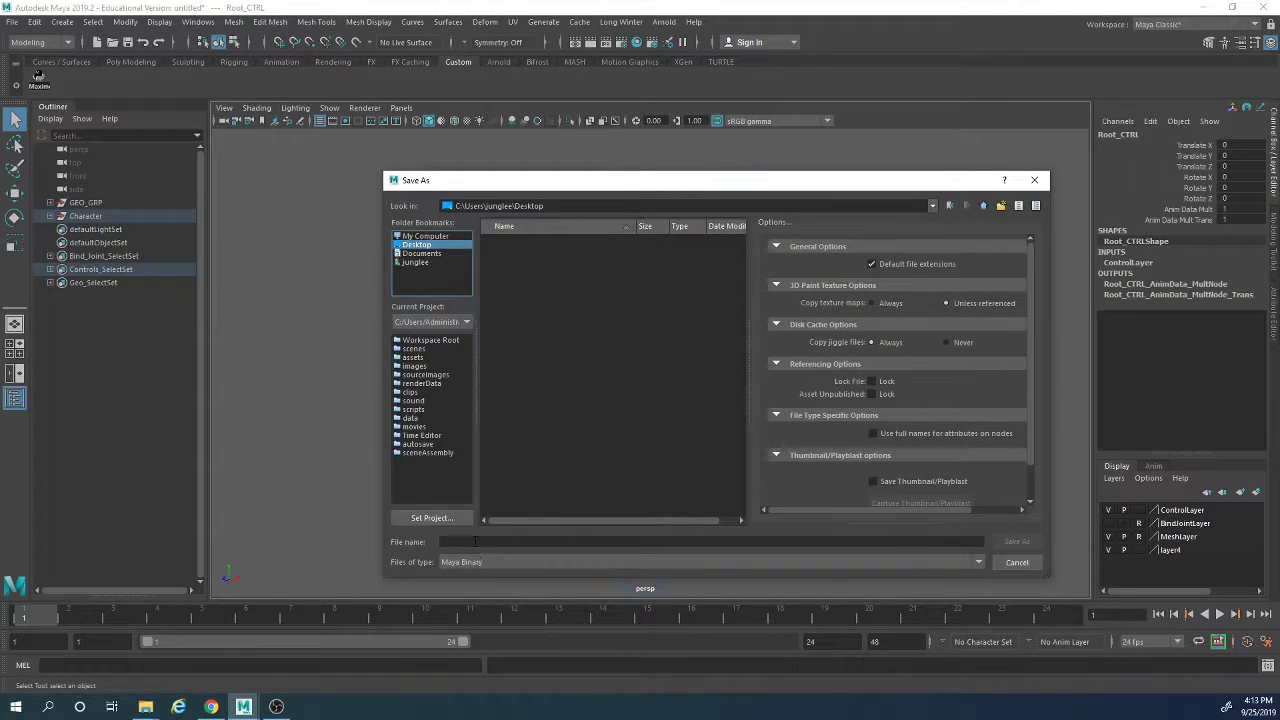
pyautogui.click(475, 541)
pyautogui.write('DE')
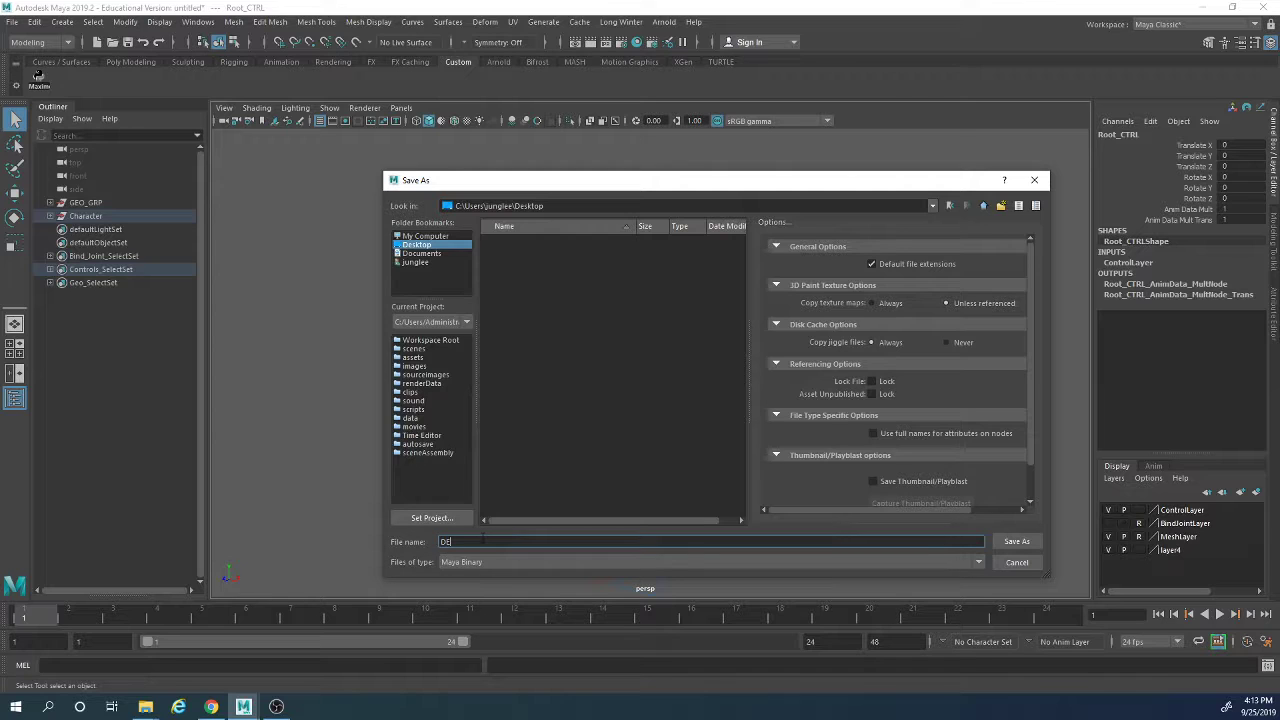
pyautogui.write('DS')
pyautogui.press('BackSpace')
pyautogui.press('BackSpace')
pyautogui.press('BackSpace')
pyautogui.press('BackSpace')
pyautogui.write('Te')
pyautogui.press('Return')
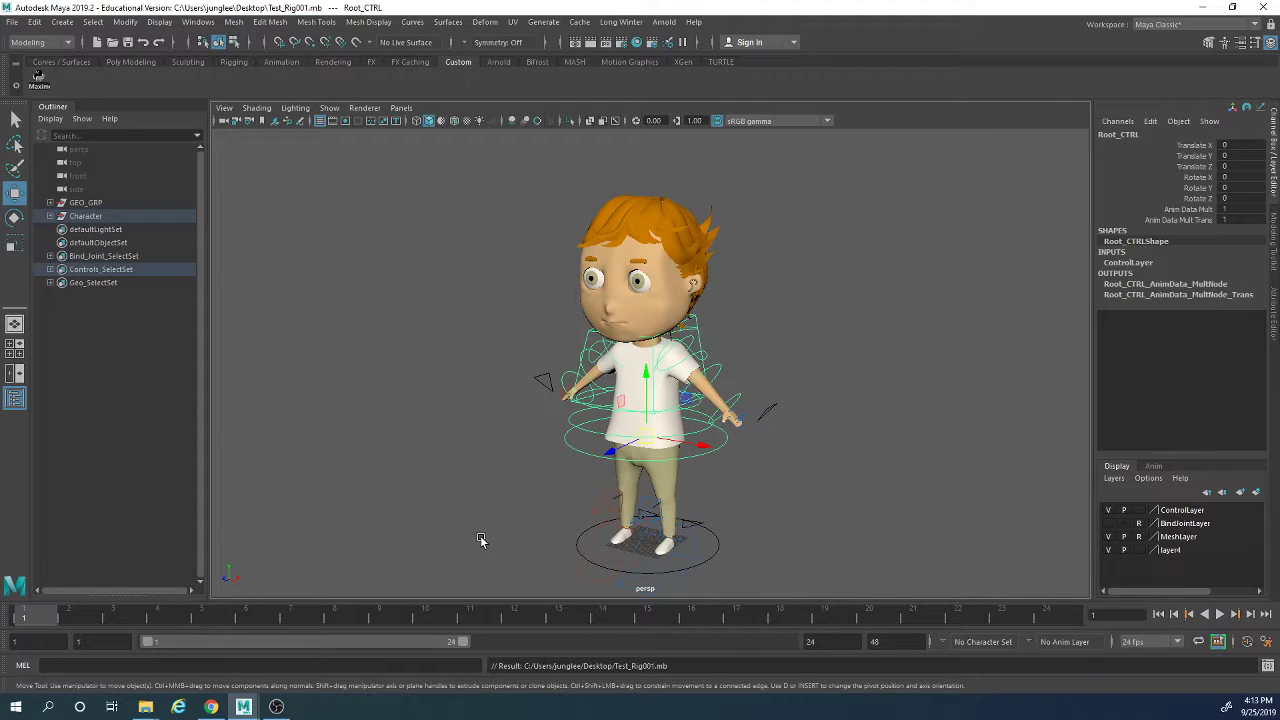
# Step: Test-scale the whole character uniformly with global_CTRL at the feet, undo the scaling, and clear the selection
pyautogui.keyDown('alt'); pyautogui.moveTo(814, 506); pyautogui.dragTo(689, 503); pyautogui.keyUp('alt')
pyautogui.click(698, 550)
pyautogui.moveTo(704, 575)
pyautogui.keyDown('alt'); pyautogui.mouseDown()
pyautogui.moveTo(757, 580)
pyautogui.moveTo(650, 548)
pyautogui.moveTo(740, 571)
pyautogui.moveTo(707, 563)
pyautogui.mouseUp(); pyautogui.keyUp('alt')
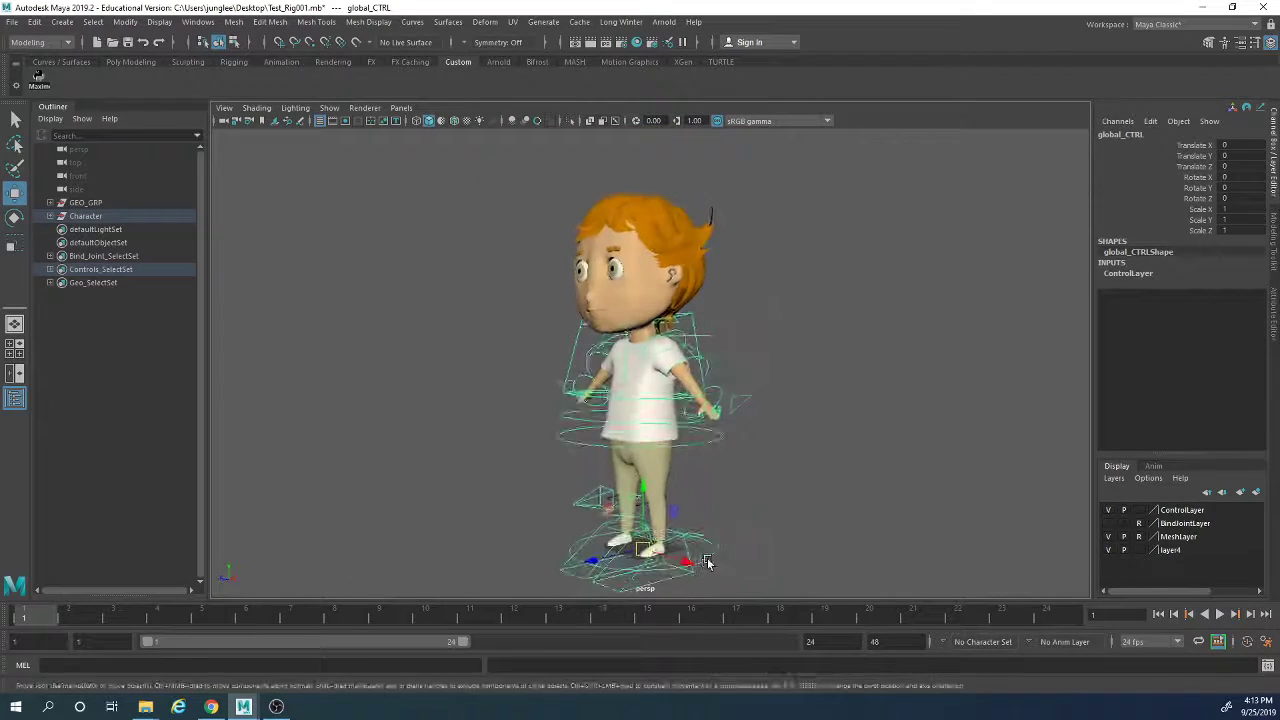
pyautogui.keyDown('alt'); pyautogui.moveTo(708, 562); pyautogui.dragTo(717, 517, button='middle'); pyautogui.keyUp('alt')
pyautogui.press('r')
pyautogui.moveTo(652, 504); pyautogui.dragTo(760, 484)
pyautogui.hotkey('ctrl', 'z')
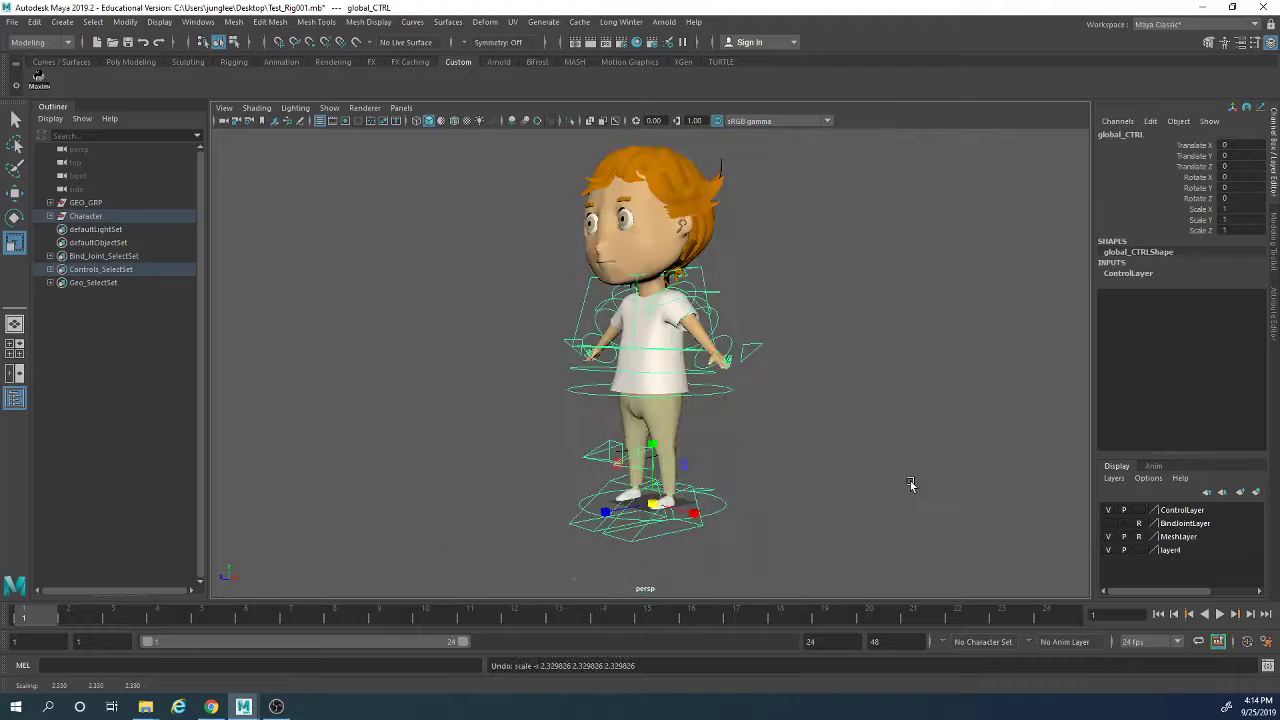
pyautogui.click(910, 485)
# Step: Test-move LeftFoot_IK_CTRL to lift the left foot up and forward, and undo the movement
pyautogui.keyDown('alt'); pyautogui.moveTo(712, 526); pyautogui.dragTo(768, 528); pyautogui.keyUp('alt')
pyautogui.click(680, 545)
pyautogui.keyDown('alt'); pyautogui.moveTo(696, 556); pyautogui.dragTo(571, 537); pyautogui.keyUp('alt')
pyautogui.press('w')
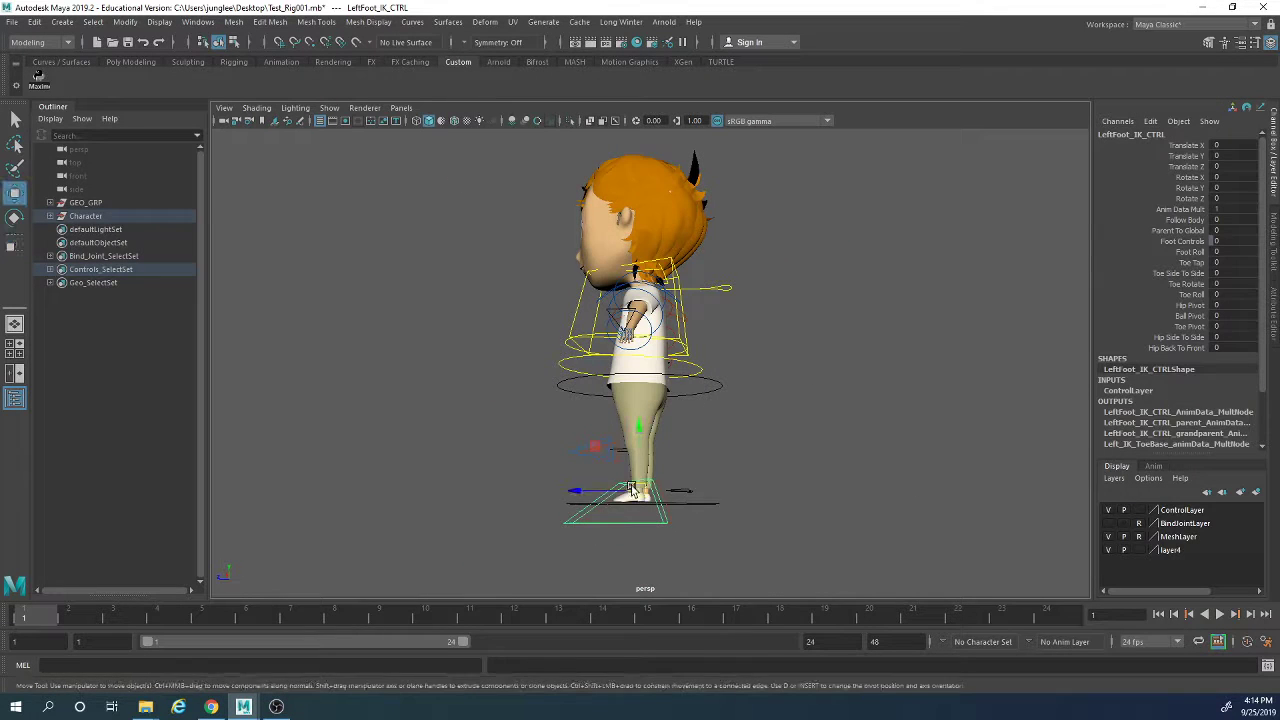
pyautogui.moveTo(631, 489); pyautogui.dragTo(616, 454)
pyautogui.hotkey('ctrl', 'z')
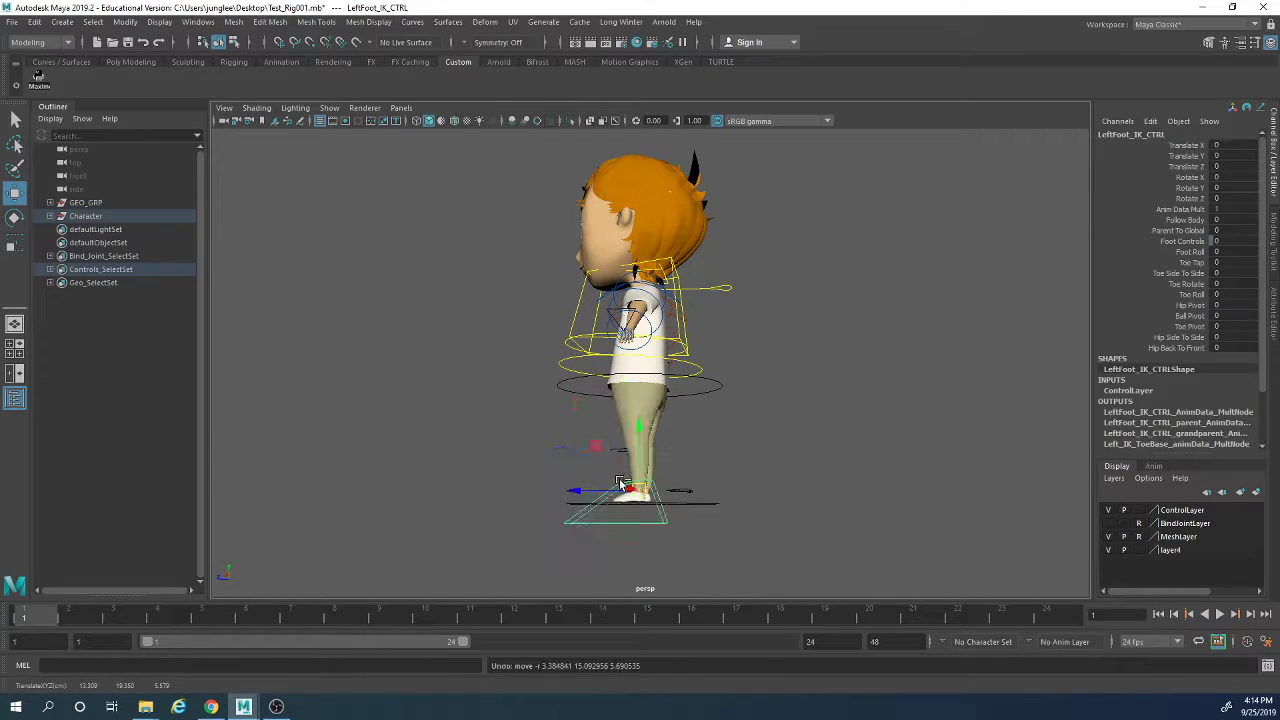
# Step: Test-move the left knee control LeftLeg_IK_CTRL in front of the leg and clear the selection
pyautogui.keyDown('alt'); pyautogui.moveTo(545, 420); pyautogui.dragTo(685, 436); pyautogui.keyUp('alt')
pyautogui.keyDown('alt'); pyautogui.moveTo(729, 348); pyautogui.dragTo(807, 486, button='right'); pyautogui.keyUp('alt')
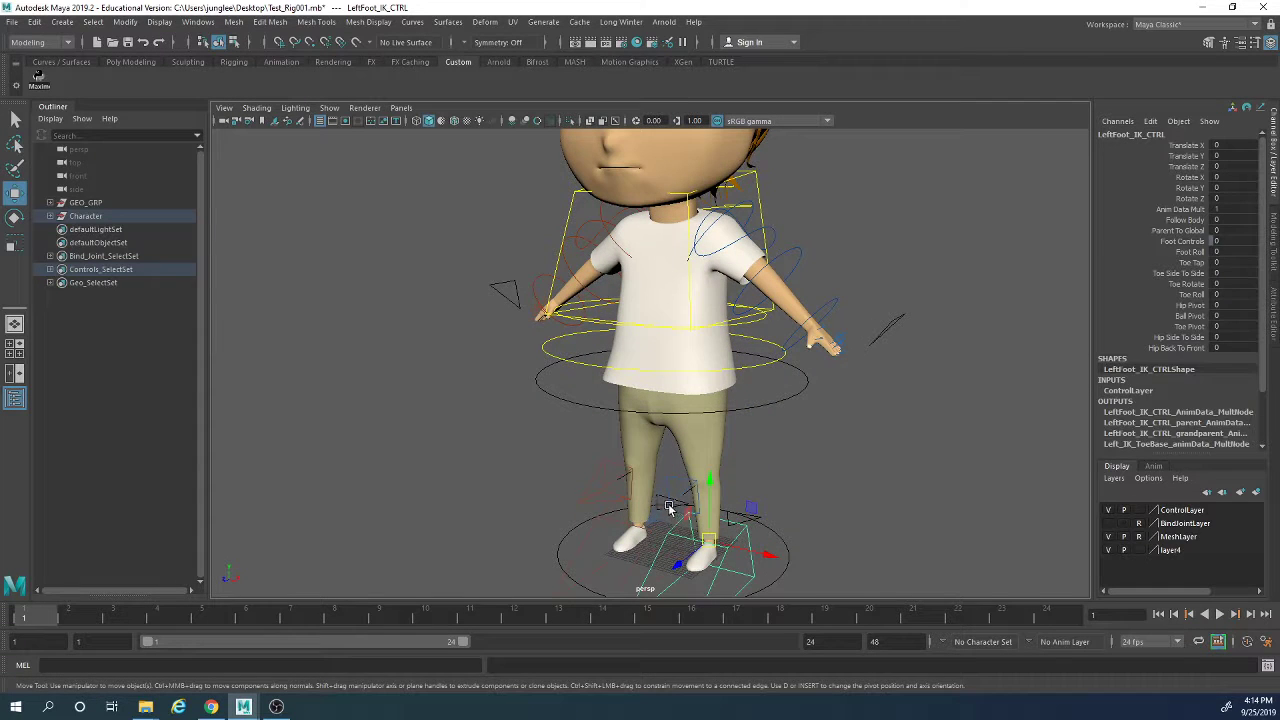
pyautogui.click(665, 518)
pyautogui.moveTo(686, 496); pyautogui.dragTo(733, 495)
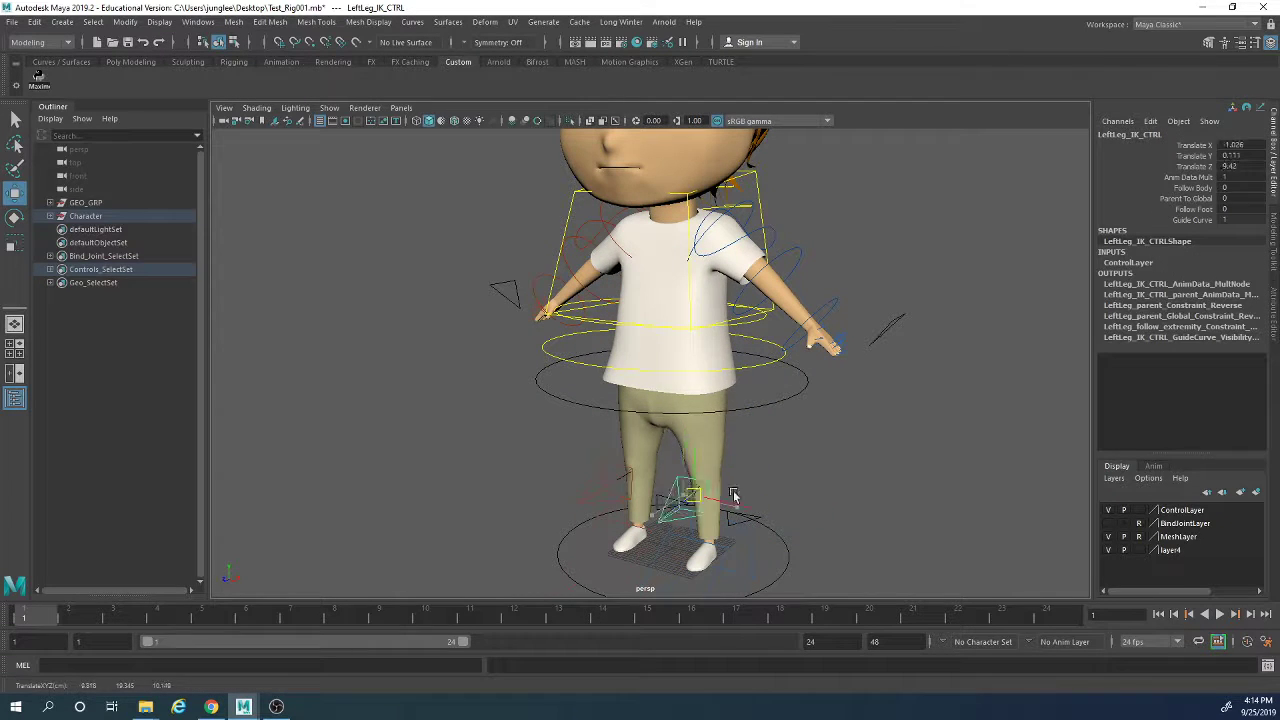
pyautogui.click(889, 480)
# Step: Try rotating a control around the character's torso, undo the change, and clear the selection
pyautogui.keyDown('alt'); pyautogui.moveTo(889, 480); pyautogui.dragTo(745, 404, button='right'); pyautogui.keyUp('alt')
pyautogui.keyDown('alt'); pyautogui.moveTo(745, 404); pyautogui.dragTo(771, 522); pyautogui.keyUp('alt')
pyautogui.click(714, 380)
pyautogui.press('e')
pyautogui.hotkey('ctrl', 'z')
pyautogui.click(872, 502)
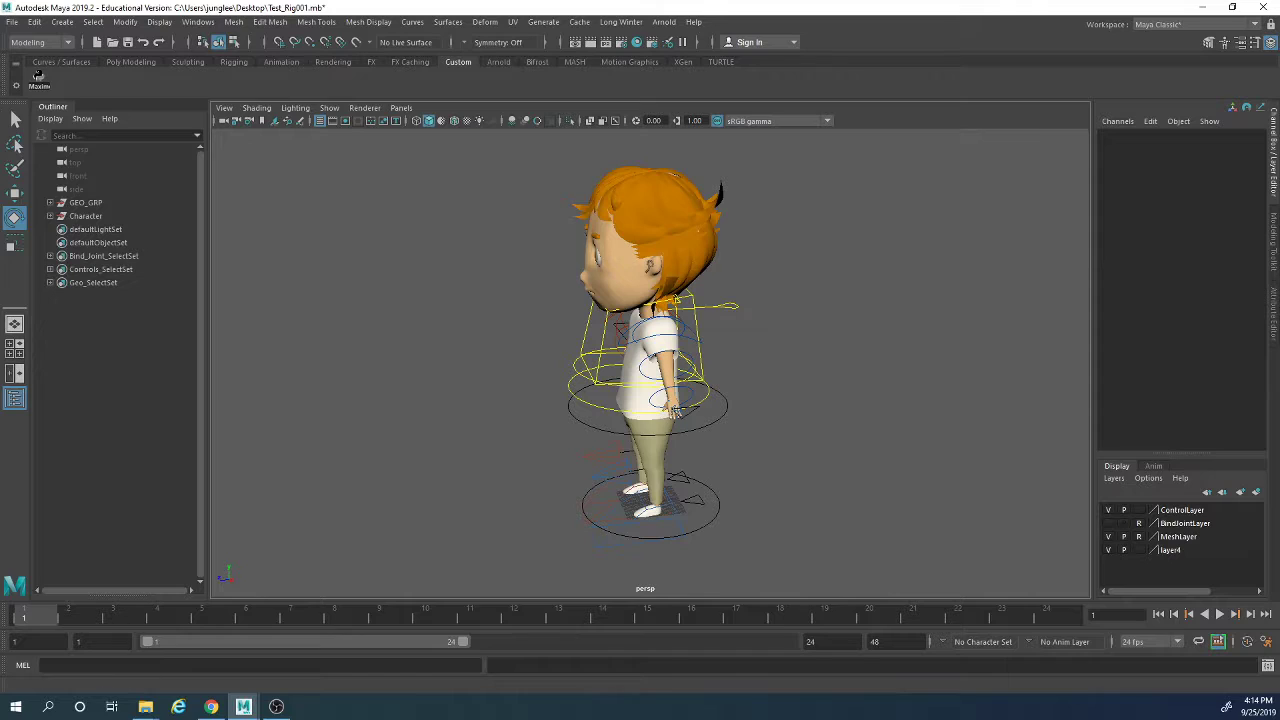